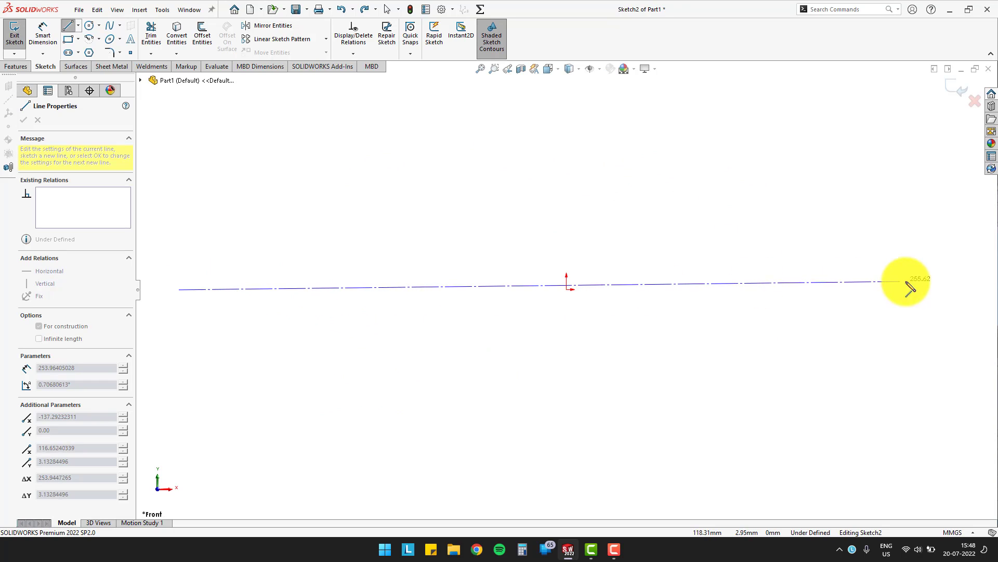
# Step: Finish the horizontal centerline at its right end and stop drawing
pyautogui.click(927, 289)
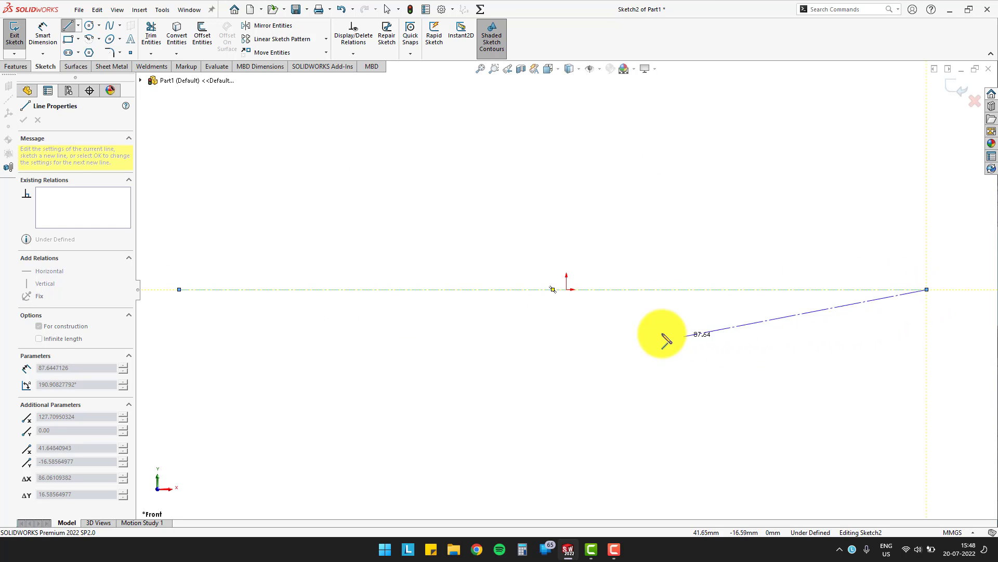
pyautogui.press('Escape')
pyautogui.press('f')
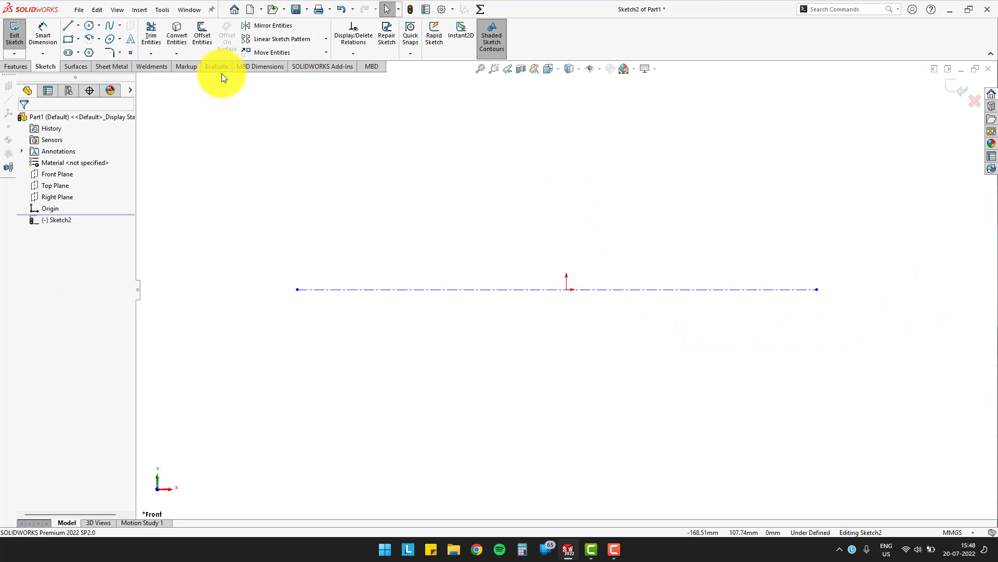
# Step: Draw a vertical centerline running from above the origin to below it
pyautogui.click(78, 26)
pyautogui.click(82, 50)
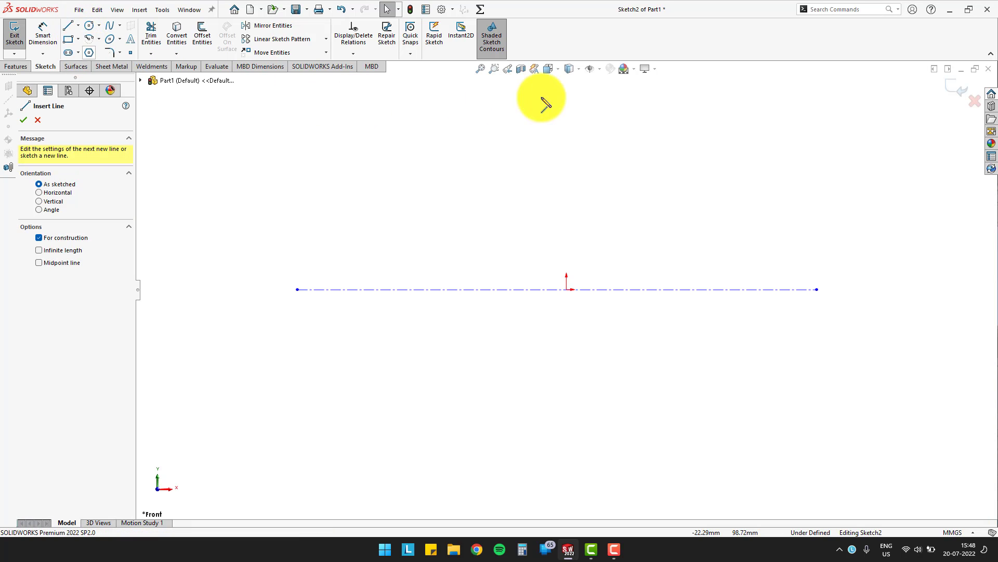
pyautogui.press('z')
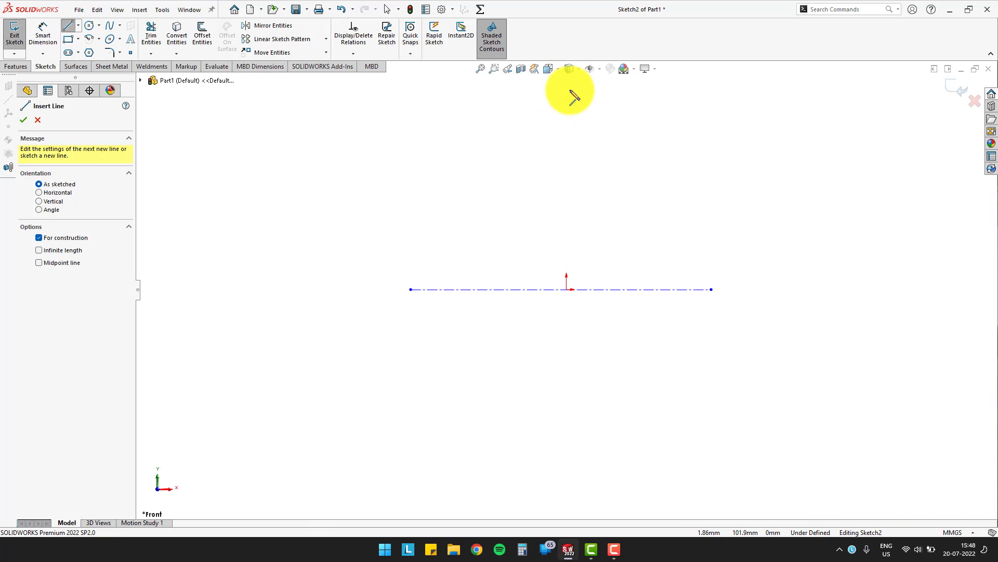
pyautogui.click(566, 104)
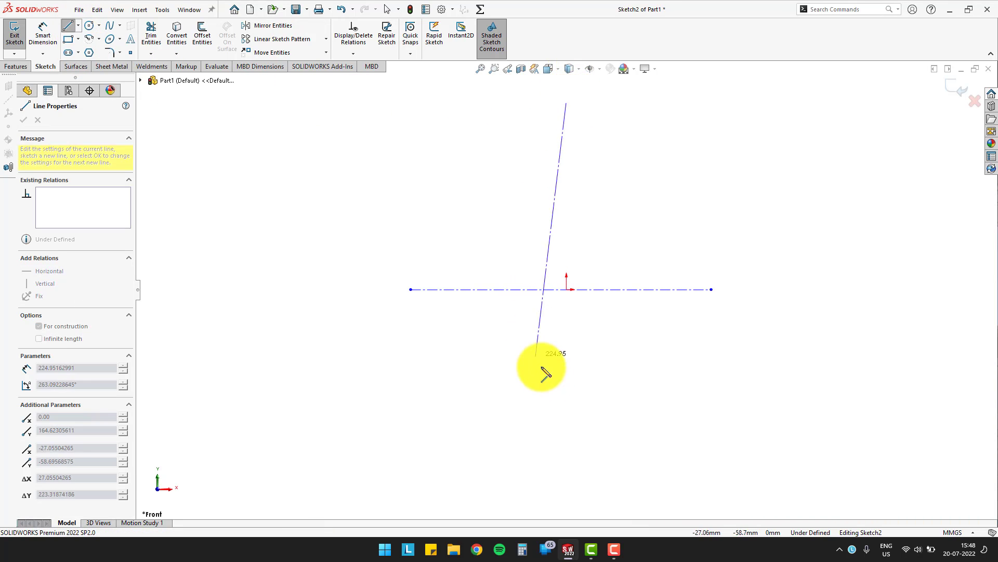
pyautogui.click(566, 484)
pyautogui.press('Escape')
pyautogui.scroll(1, 608, 311)
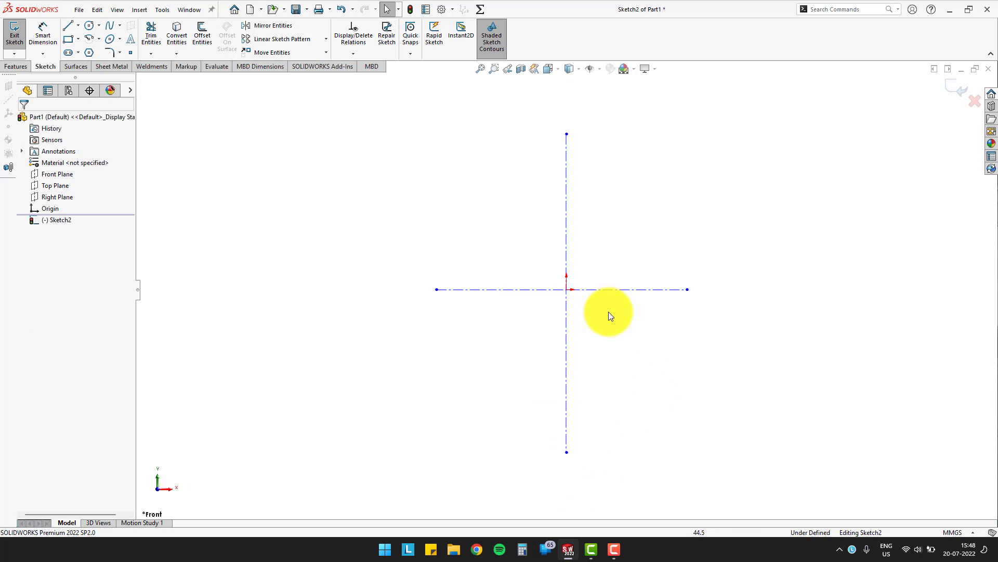
pyautogui.scroll(-2, 551, 282)
pyautogui.scroll(-1, 545, 291)
pyautogui.scroll(1, 544, 292)
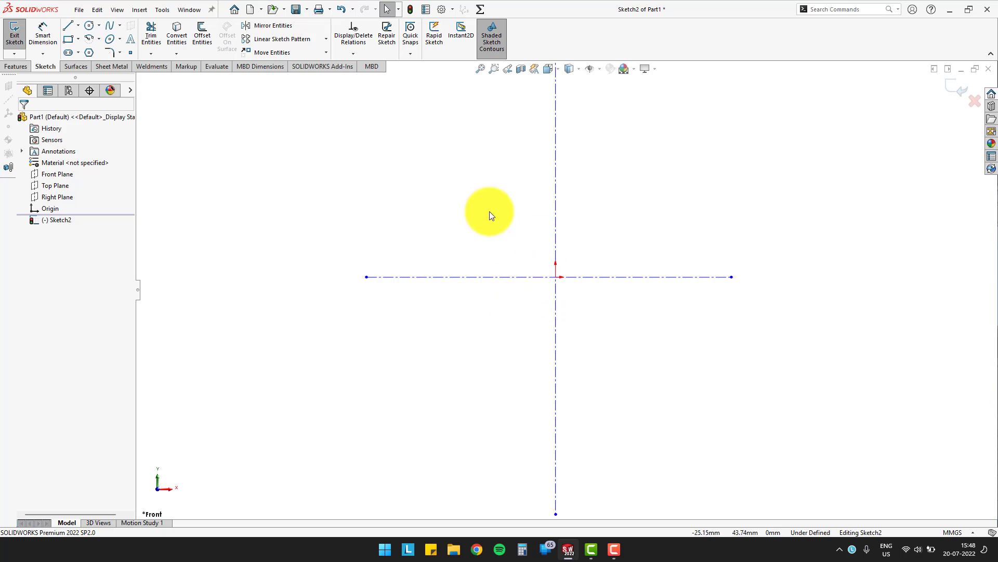
pyautogui.scroll(-3, 567, 281)
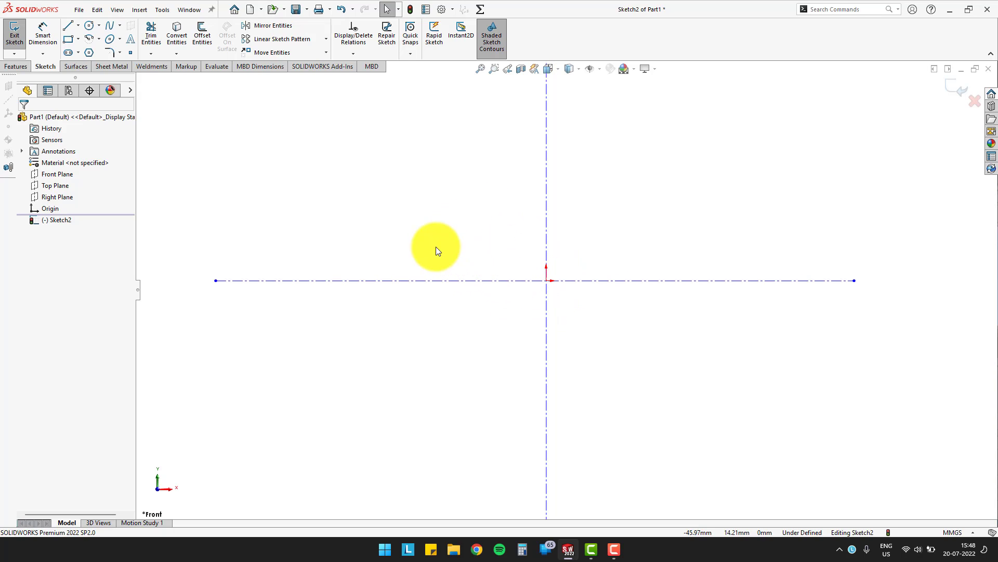
# Step: Add a Vertical relation to the vertical centerline
pyautogui.click(548, 229)
pyautogui.click(594, 181)
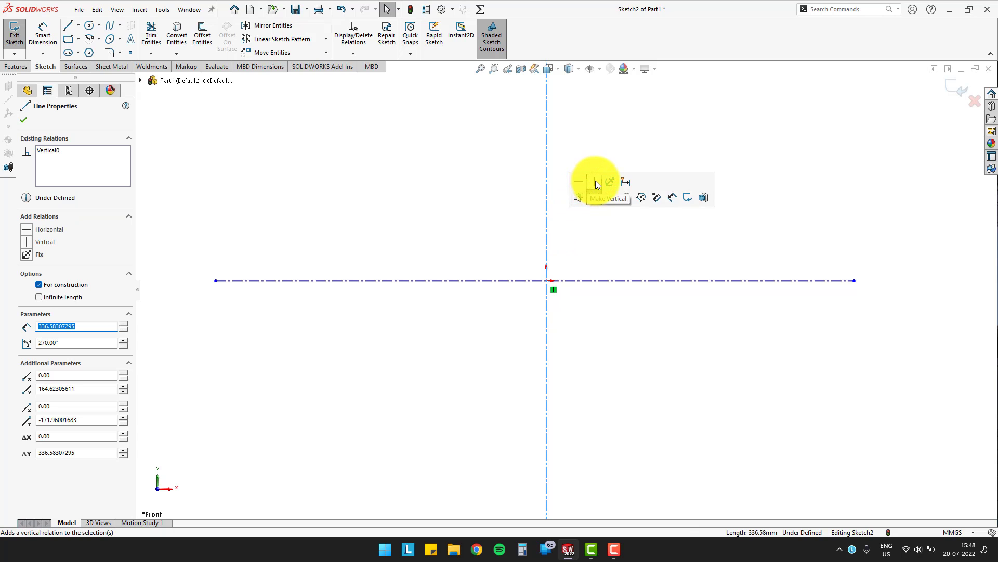
pyautogui.click(575, 281)
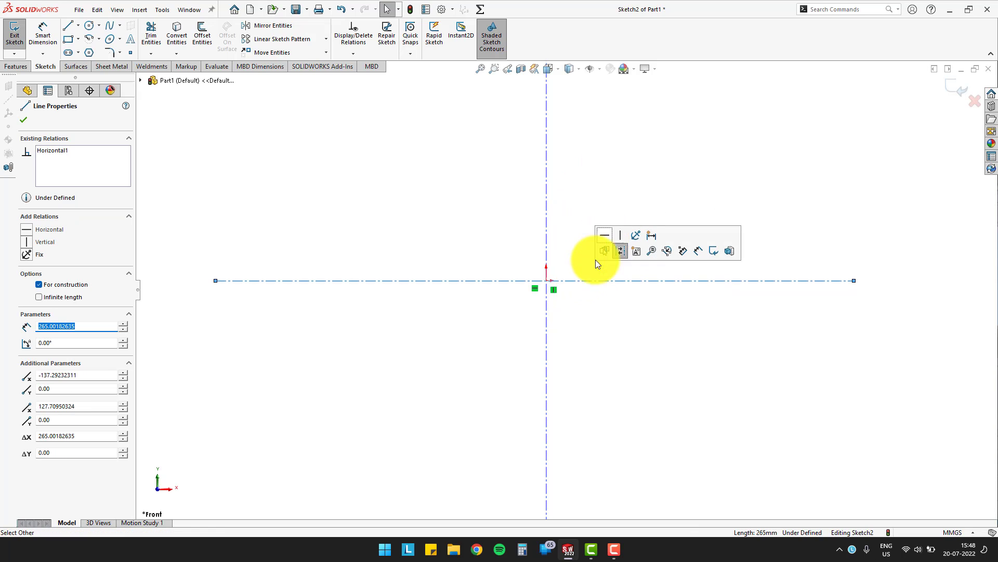
pyautogui.click(576, 304)
pyautogui.scroll(-3, 551, 270)
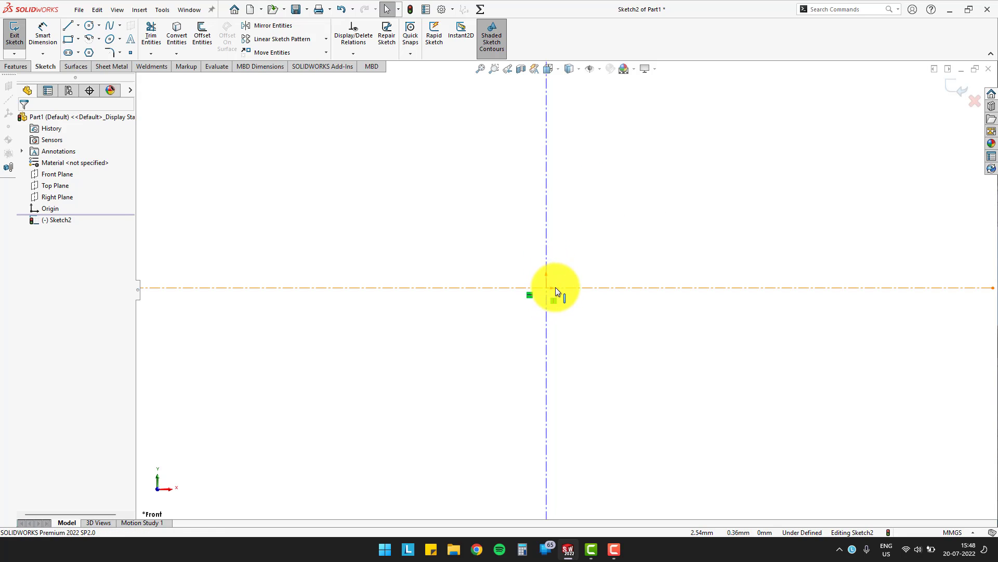
# Step: Add a Midpoint relation between the origin and the horizontal centerline
pyautogui.click(546, 287)
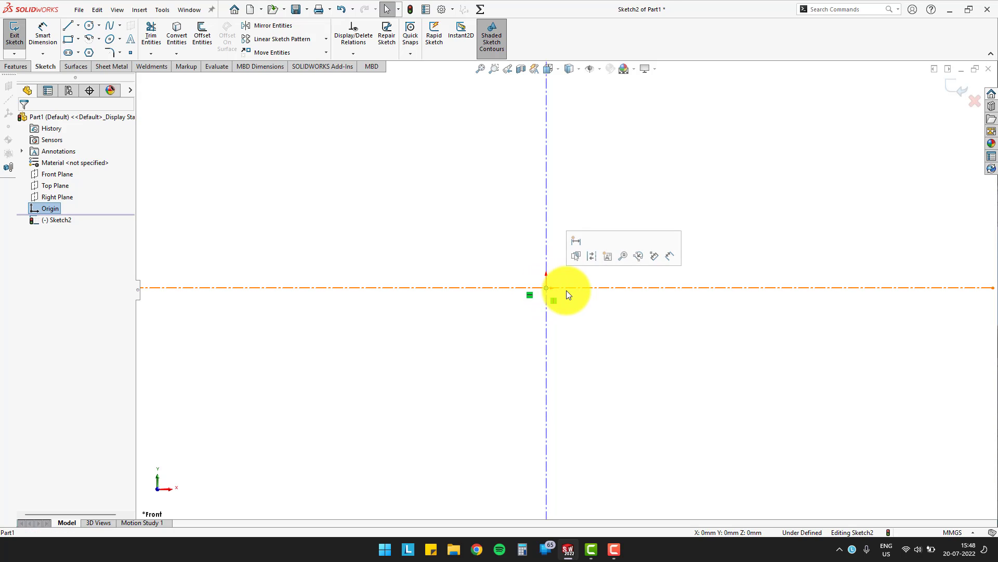
pyautogui.keyDown('ctrl'); pyautogui.click(567, 288); pyautogui.keyUp('ctrl')
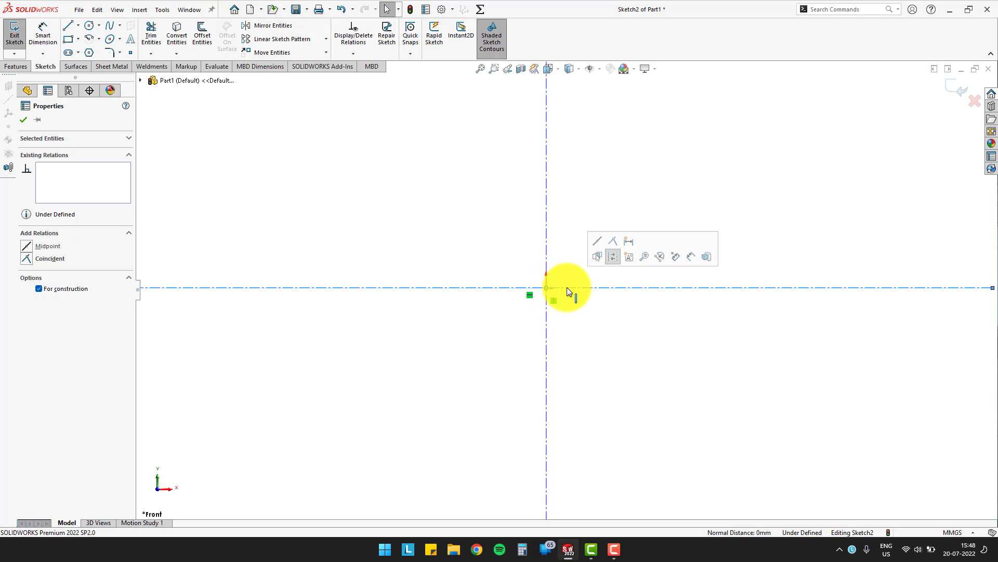
pyautogui.click(606, 244)
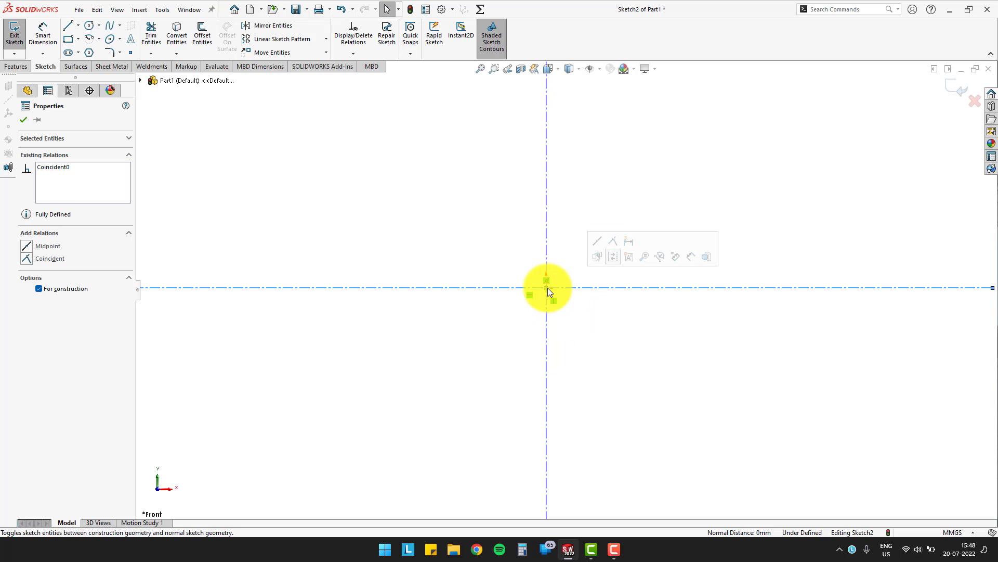
pyautogui.click(600, 309)
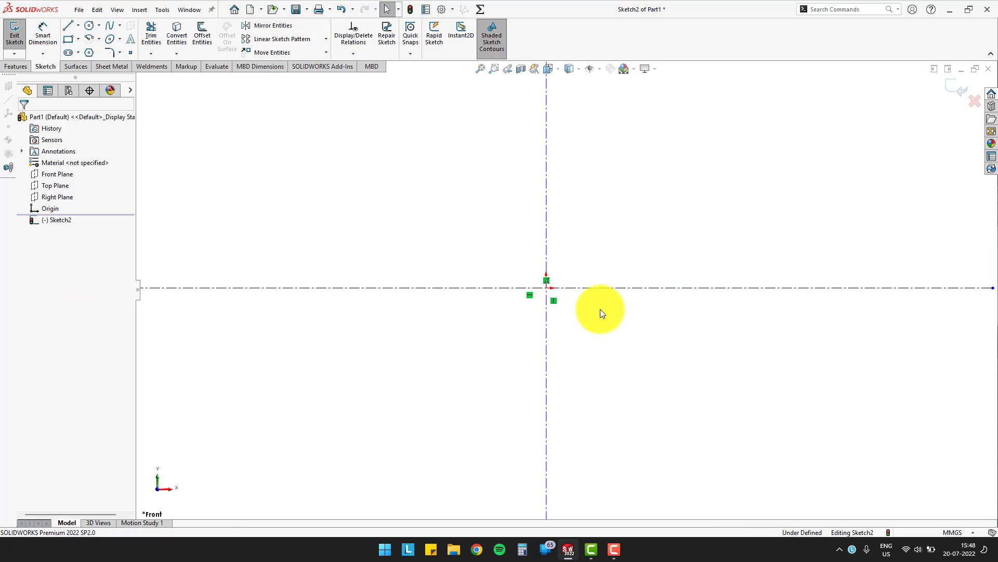
# Step: Make the vertical centerline coincident with the origin, then fit the sketch in view
pyautogui.click(547, 286)
pyautogui.keyDown('ctrl'); pyautogui.click(547, 253); pyautogui.keyUp('ctrl')
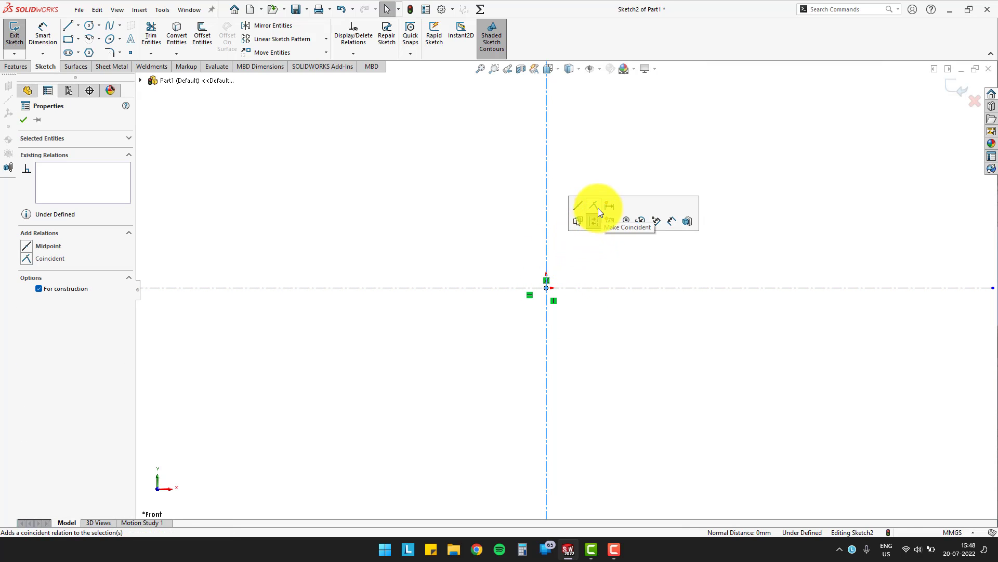
pyautogui.click(596, 208)
pyautogui.click(608, 358)
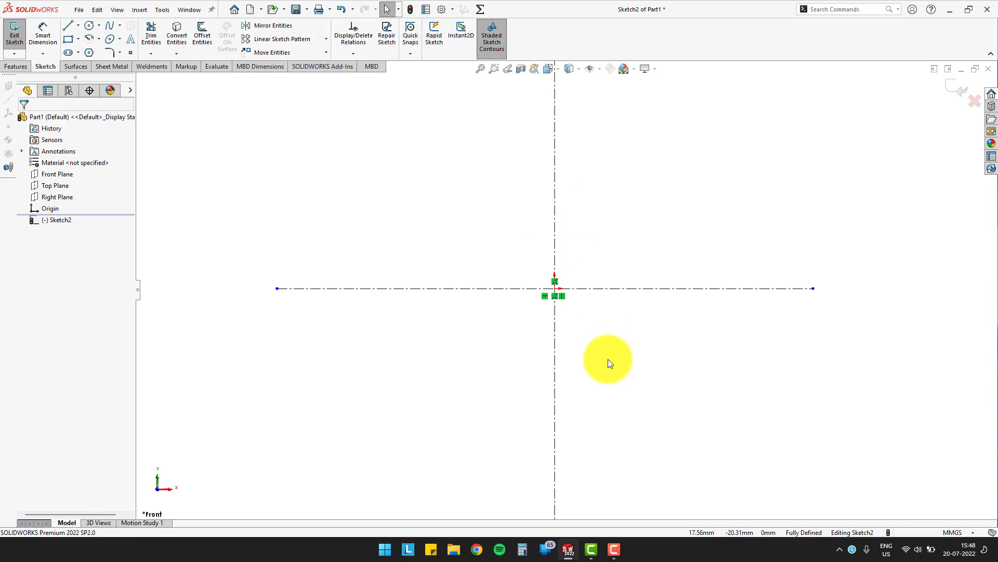
pyautogui.press('f')
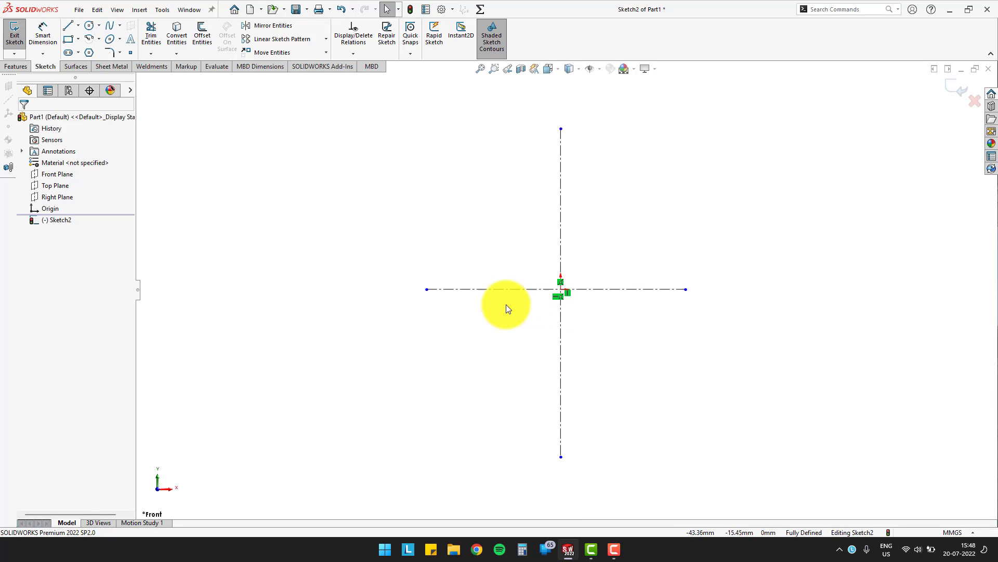
# Step: Draw a small circle centred on the horizontal centerline left of the origin
pyautogui.click(90, 26)
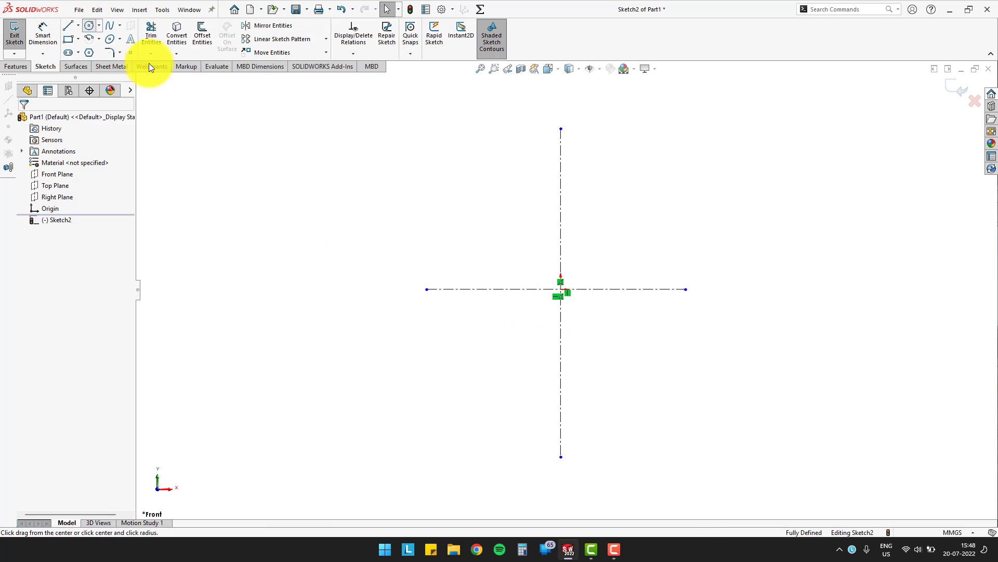
pyautogui.click(449, 289)
pyautogui.click(466, 301)
pyautogui.press('Escape')
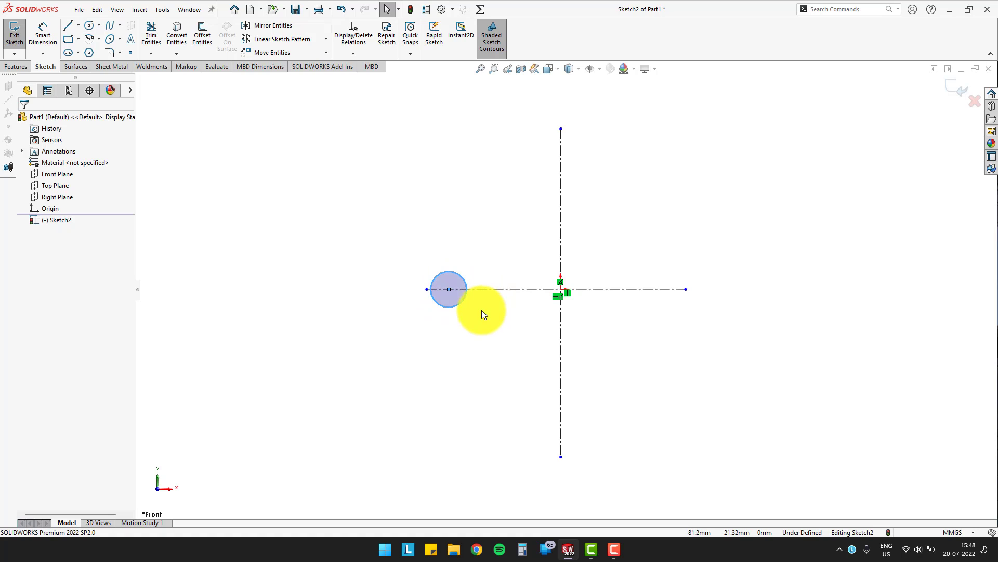
pyautogui.scroll(-1, 480, 313)
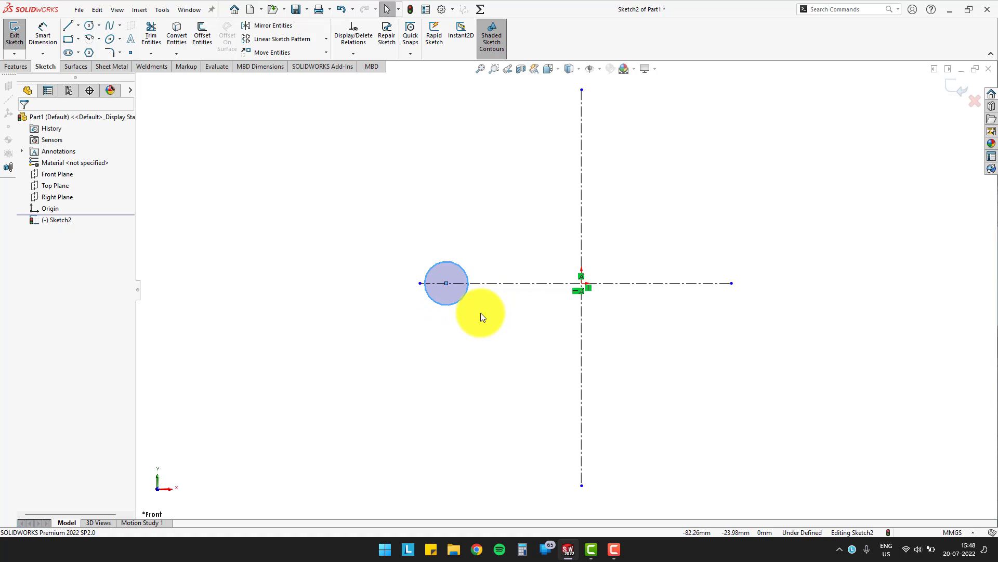
# Step: Drag both ends of the horizontal centerline outward to lengthen it
pyautogui.click(419, 284)
pyautogui.moveTo(420, 283); pyautogui.dragTo(206, 301)
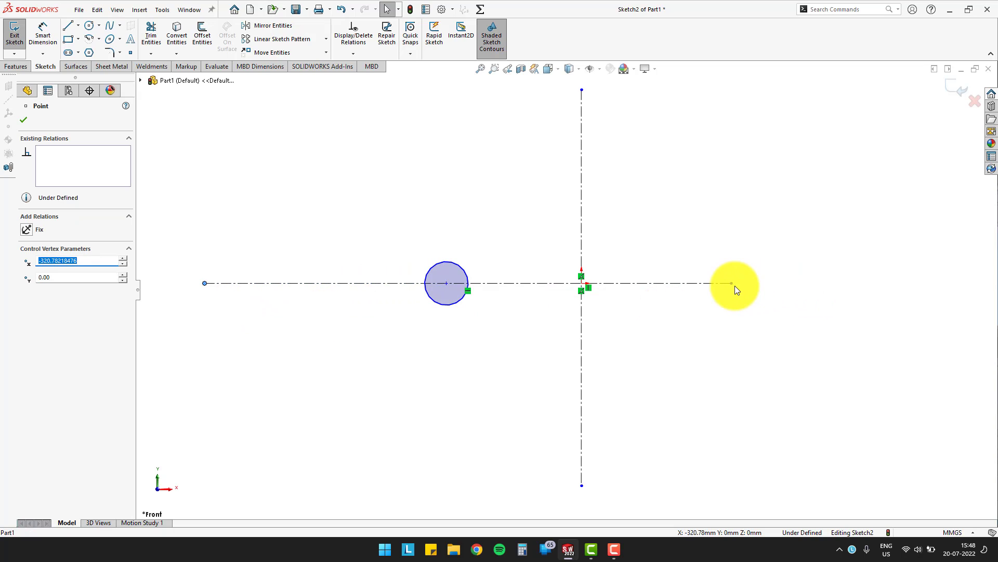
pyautogui.scroll(2, 735, 286)
pyautogui.click(680, 285)
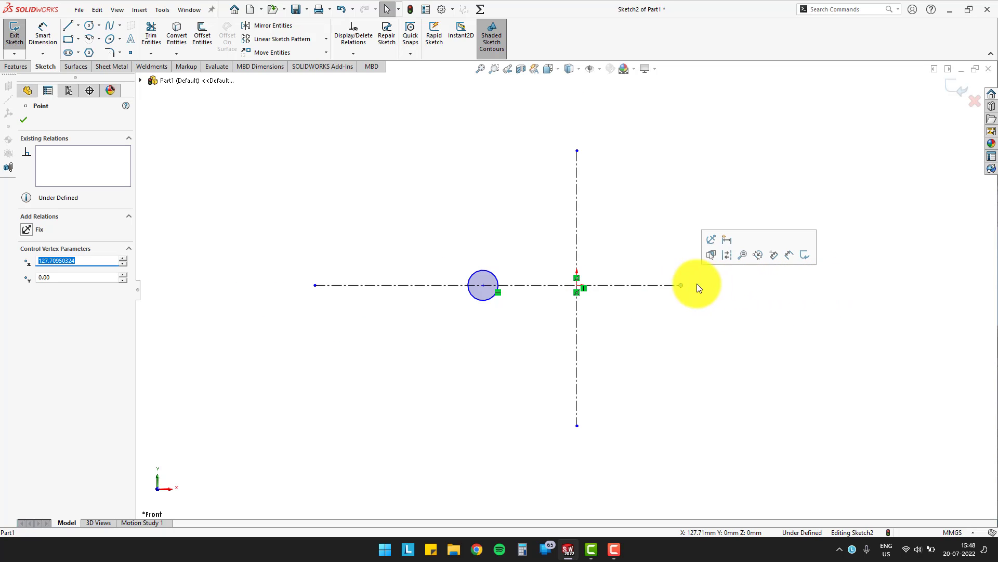
pyautogui.moveTo(680, 285); pyautogui.dragTo(920, 281)
pyautogui.scroll(1, 583, 293)
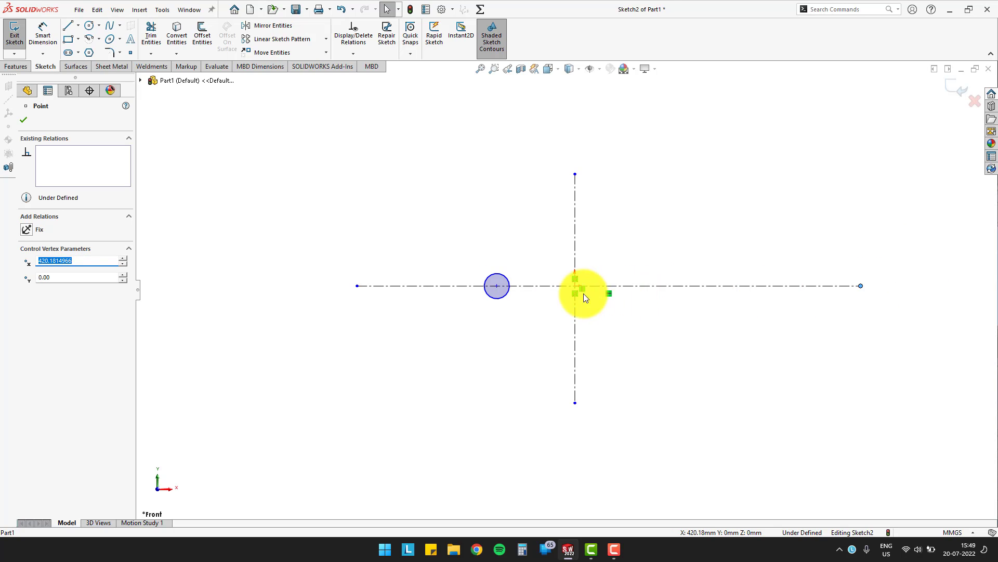
pyautogui.scroll(-2, 528, 291)
pyautogui.click(551, 229)
pyautogui.scroll(1, 613, 271)
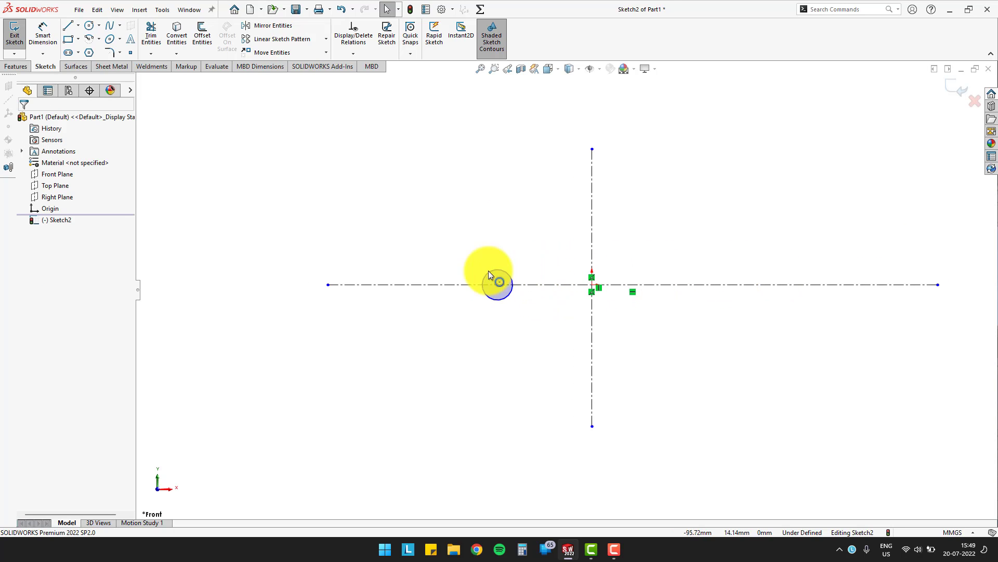
# Step: Draw a vertical line dropping from the circle's left edge
pyautogui.click(64, 23)
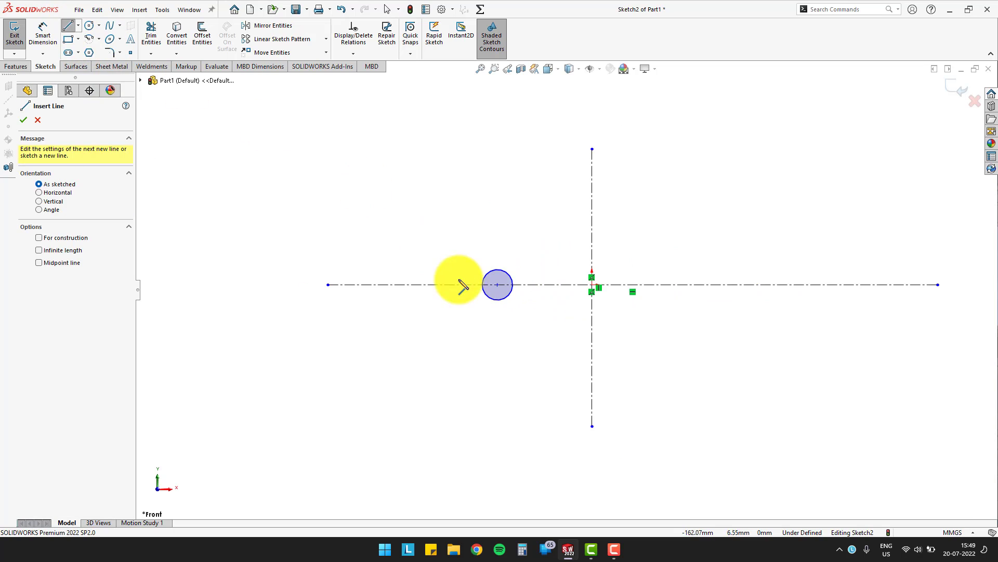
pyautogui.scroll(-3, 462, 285)
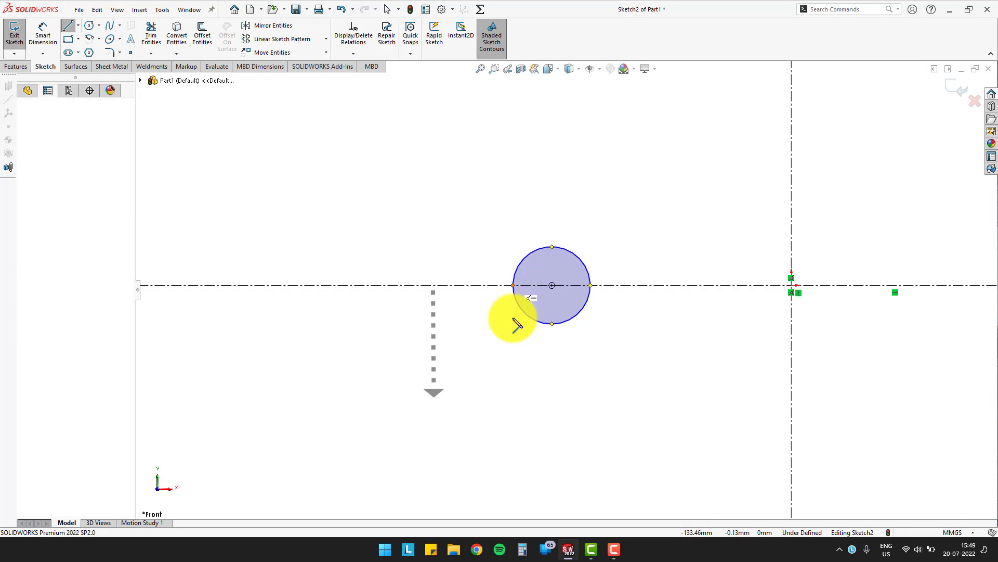
pyautogui.click(514, 285)
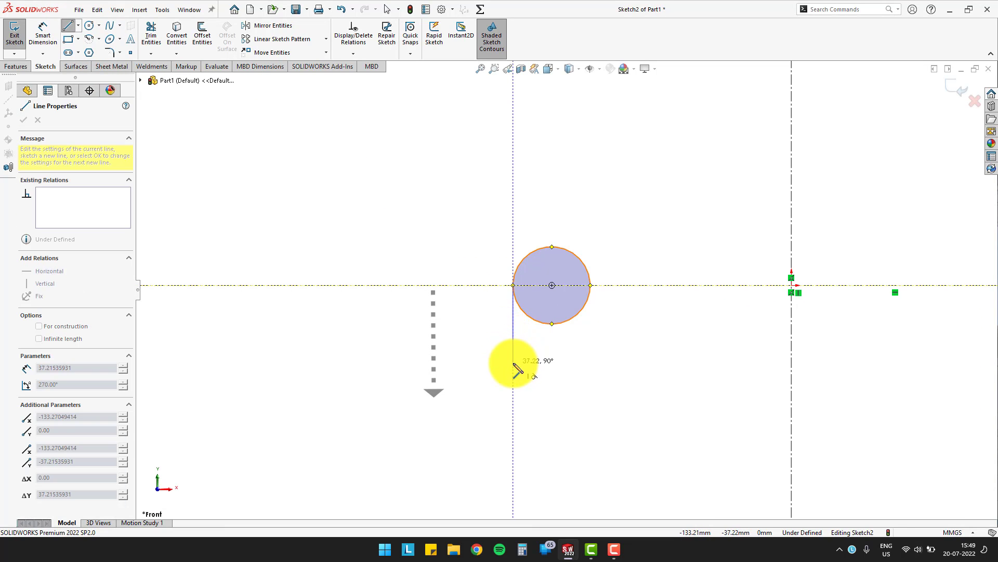
pyautogui.click(513, 364)
pyautogui.press('Escape')
pyautogui.scroll(1, 546, 359)
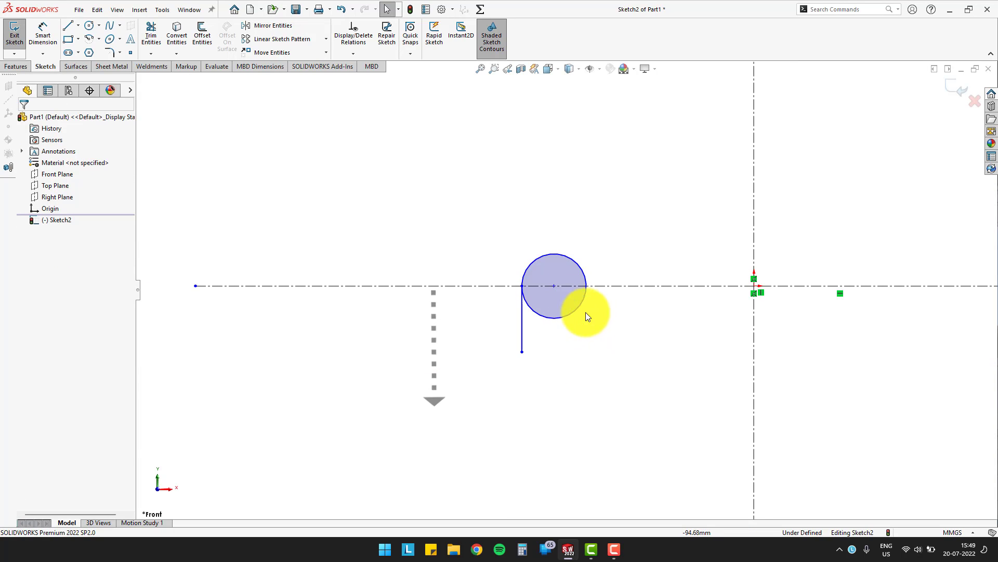
# Step: Make the vertical line tangent to the circle
pyautogui.click(526, 266)
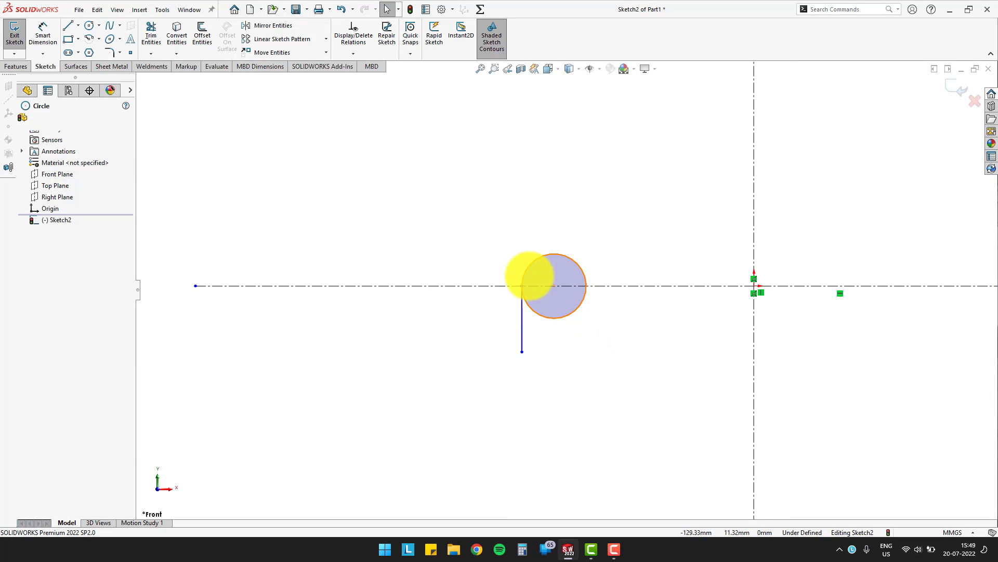
pyautogui.keyDown('ctrl'); pyautogui.click(522, 320); pyautogui.keyUp('ctrl')
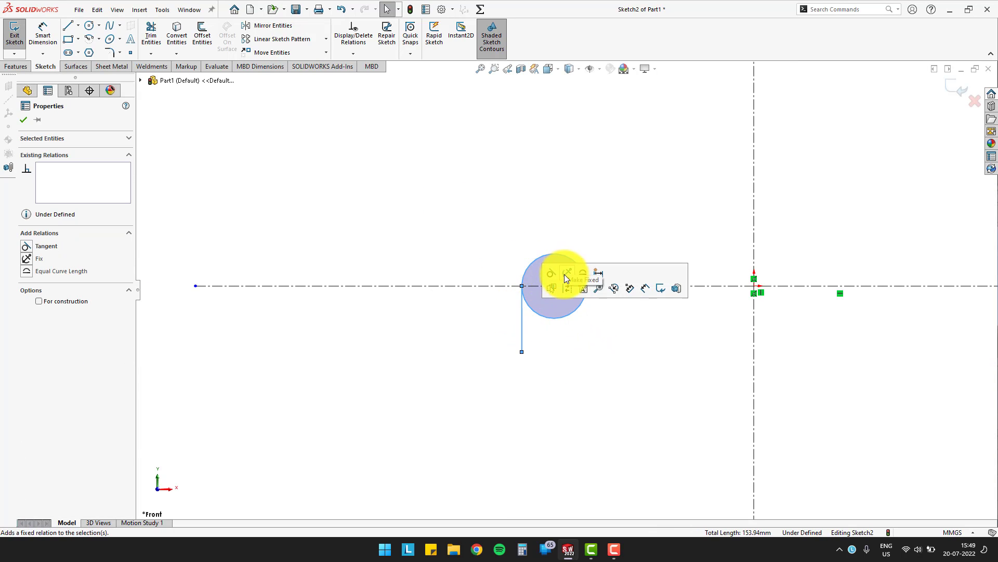
pyautogui.click(550, 366)
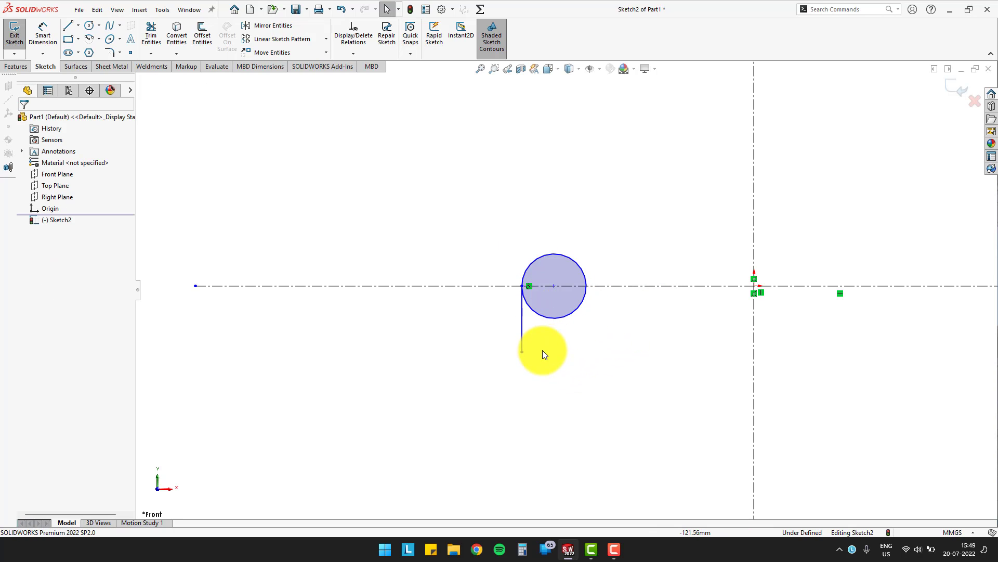
pyautogui.click(43, 32)
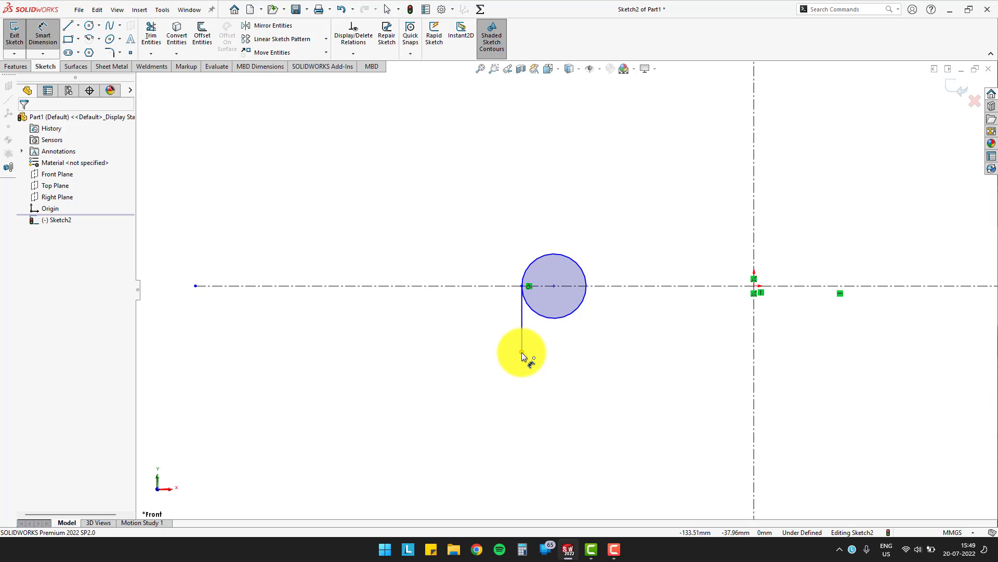
pyautogui.press('Escape')
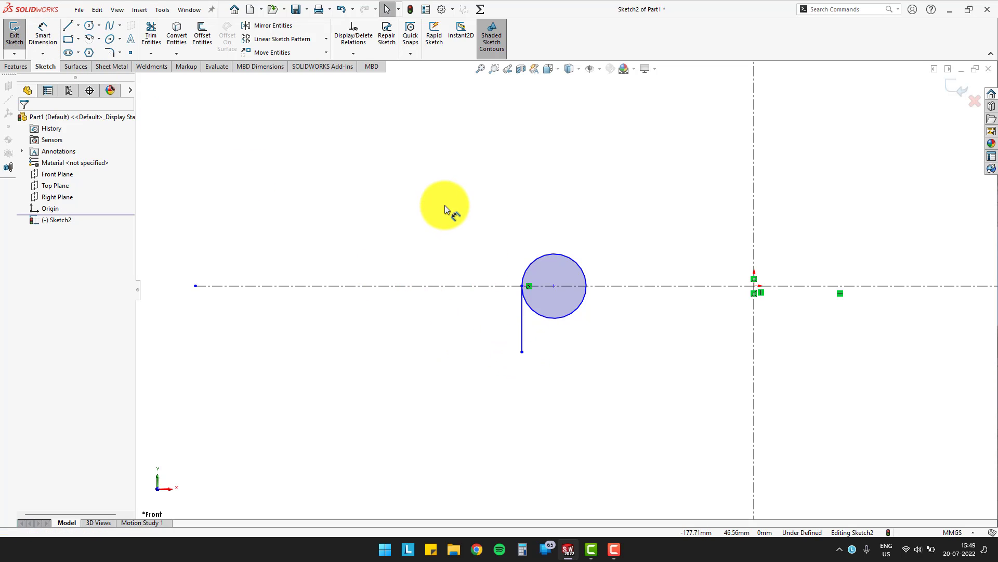
# Step: Create the global variable Inner Diameter = 548 in the Equations manager
pyautogui.click(481, 10)
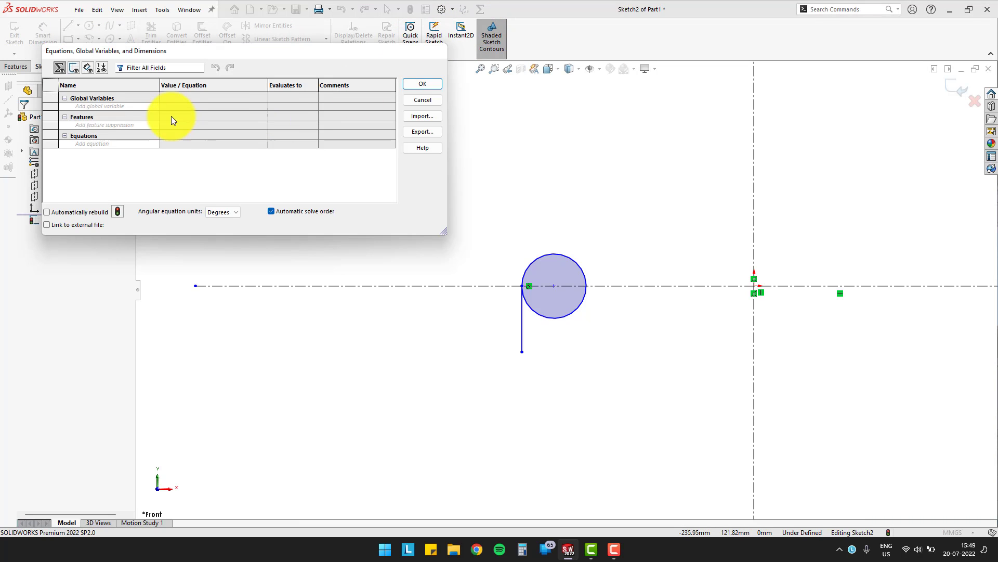
pyautogui.click(95, 106)
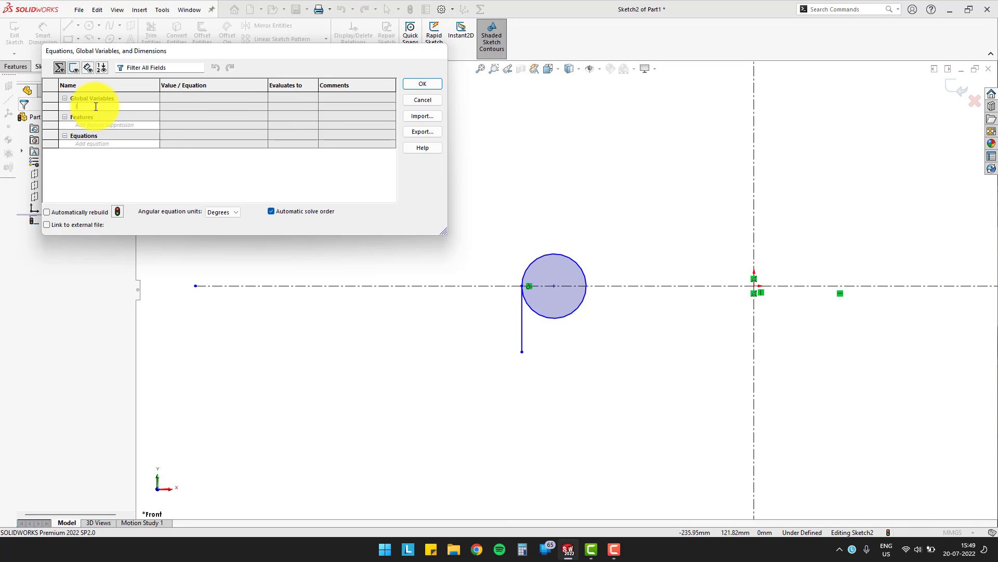
pyautogui.write('Inner Diameter')
pyautogui.press('Tab')
pyautogui.write('=548')
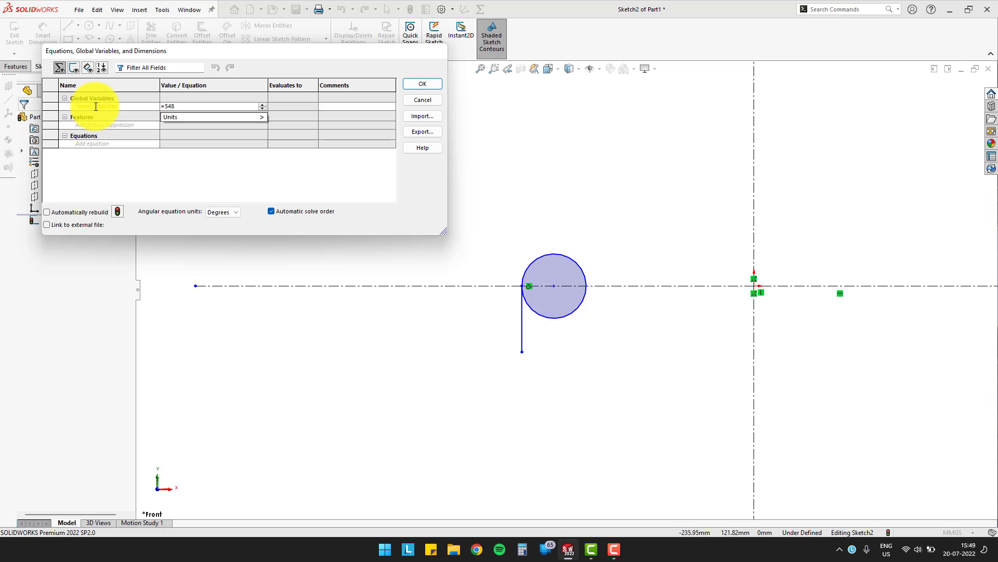
pyautogui.press('Tab')
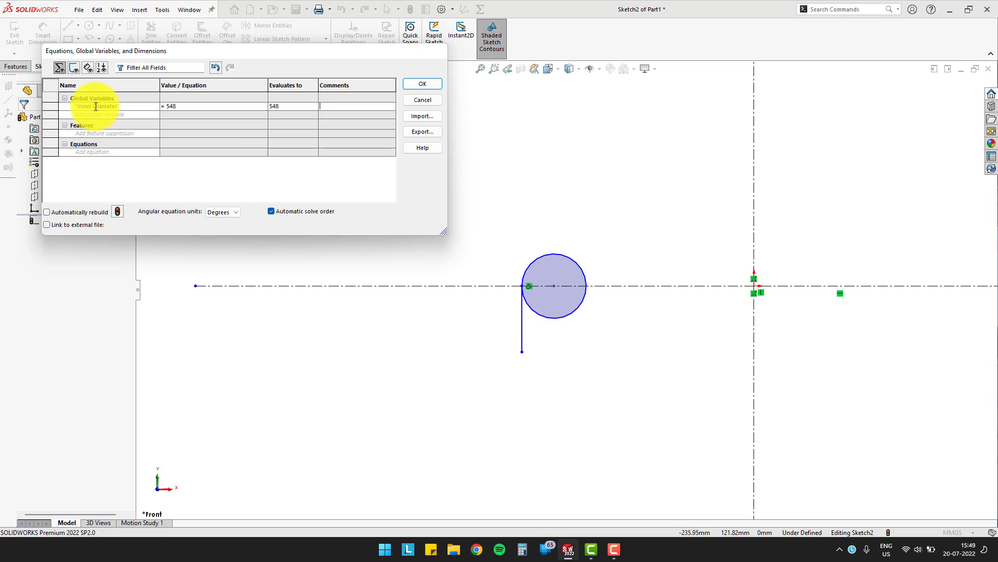
# Step: Add global variables Wall Thickness = 30 and Straight Flange = 50
pyautogui.click(94, 113)
pyautogui.write('Wall Thick')
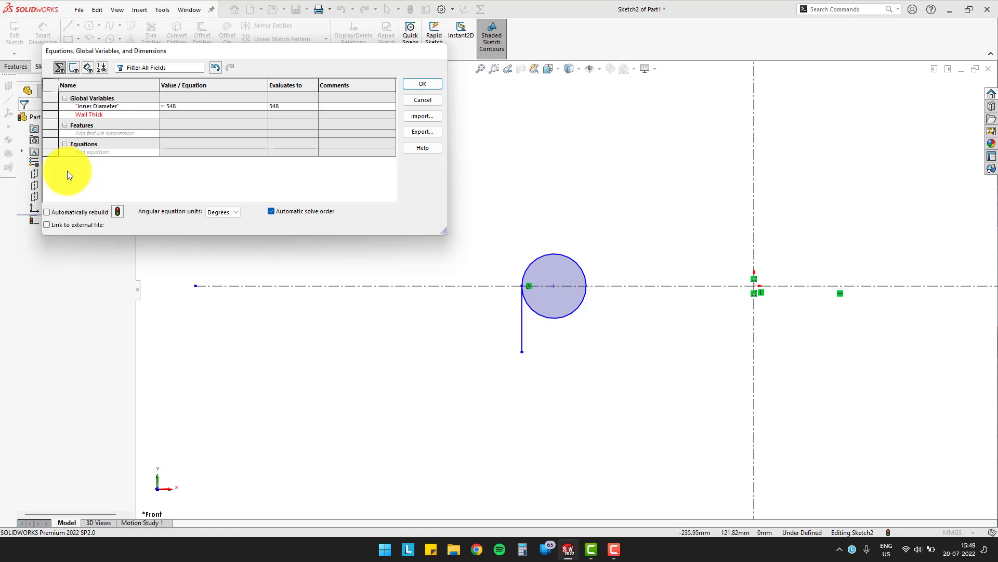
pyautogui.write('ness')
pyautogui.press('Tab')
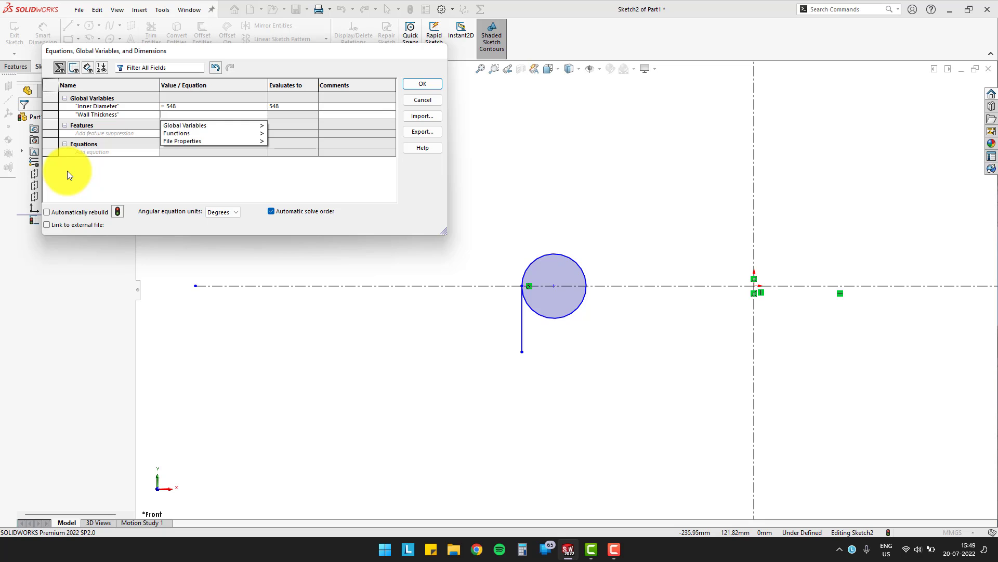
pyautogui.write('30')
pyautogui.press('Tab')
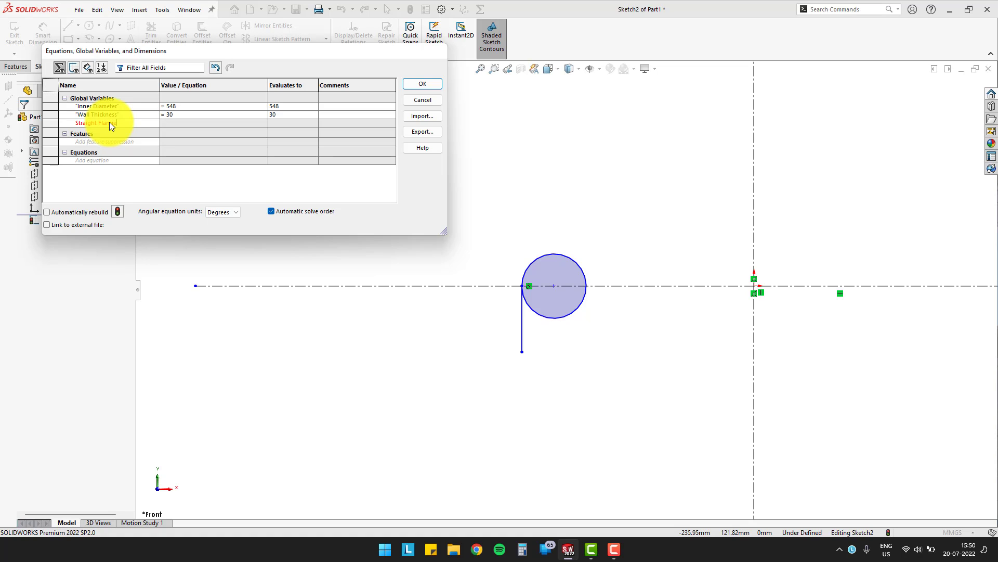
pyautogui.click(165, 123)
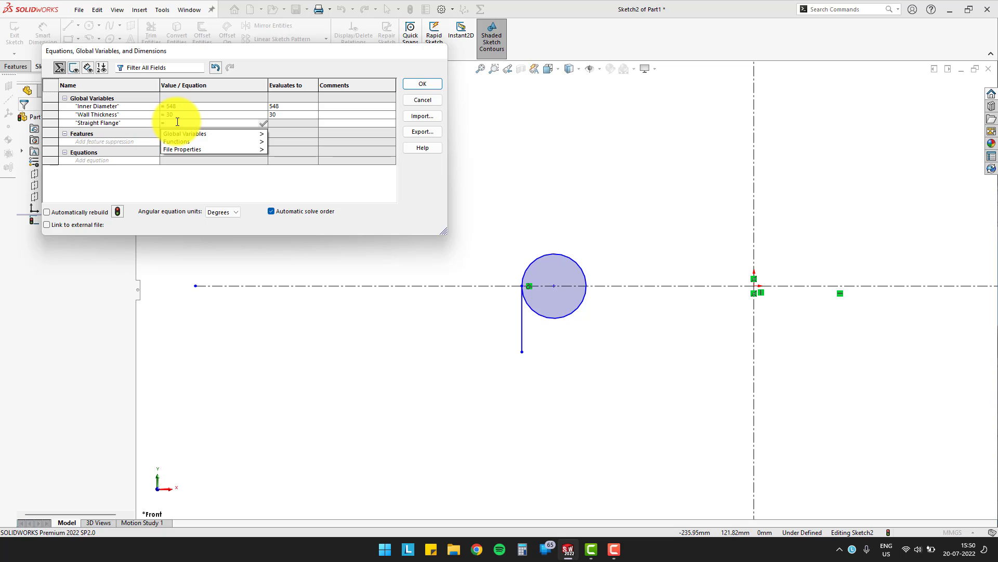
pyautogui.write('50')
pyautogui.press('Tab')
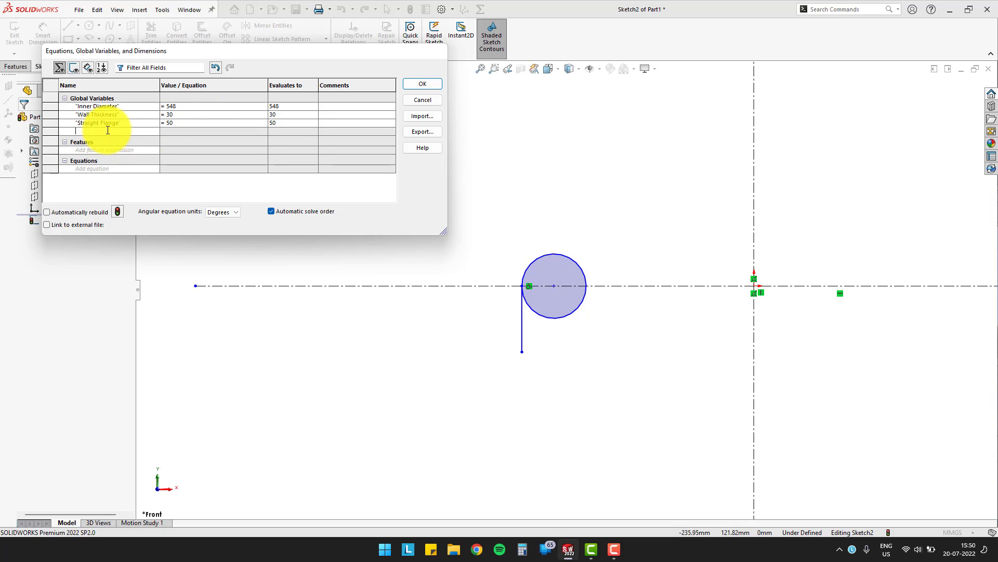
# Step: Add a Crown Radius global variable whose value references Inner Diameter
pyautogui.click(106, 131)
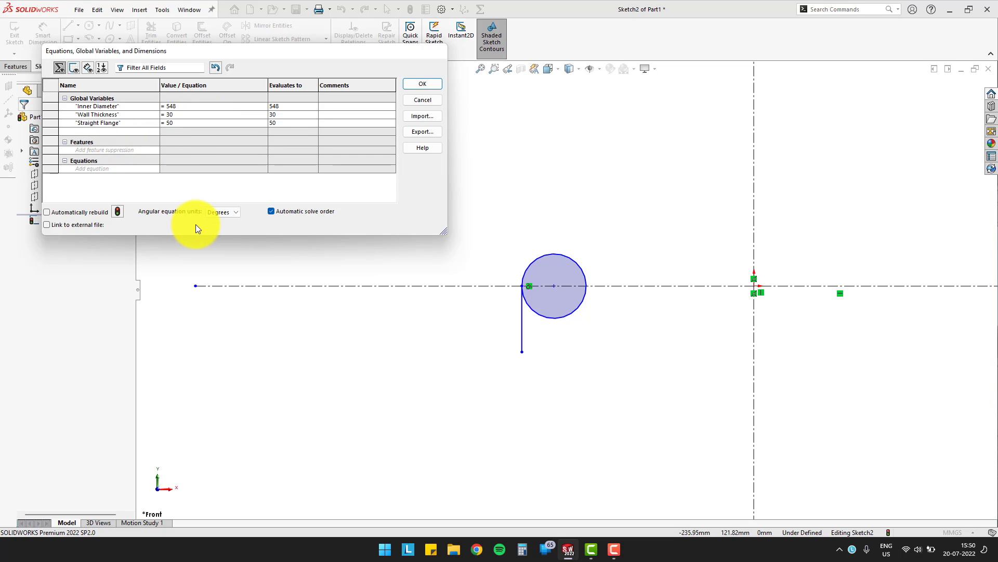
pyautogui.write('Crown Radius')
pyautogui.press('Tab')
pyautogui.moveTo(181, 141)
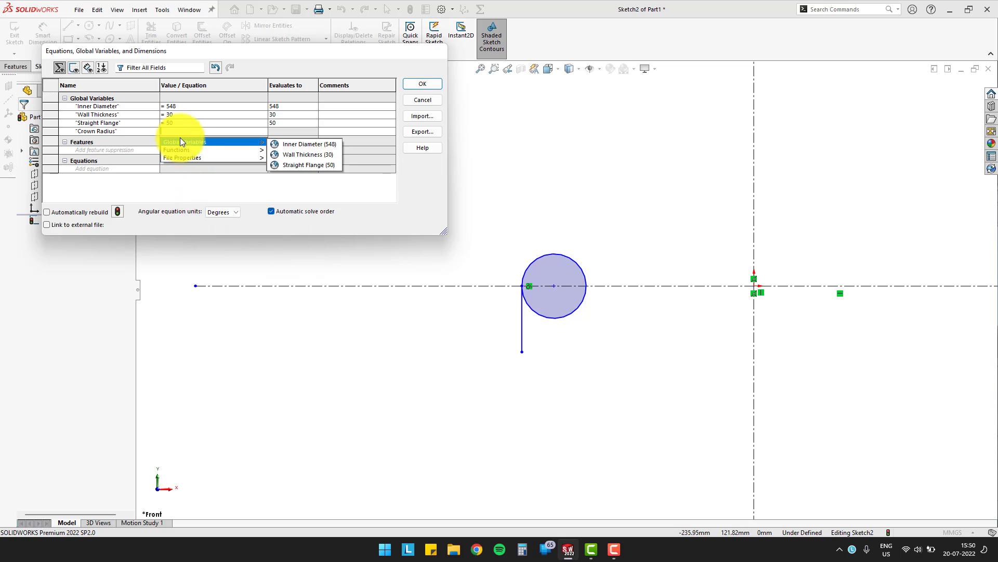
pyautogui.click(278, 144)
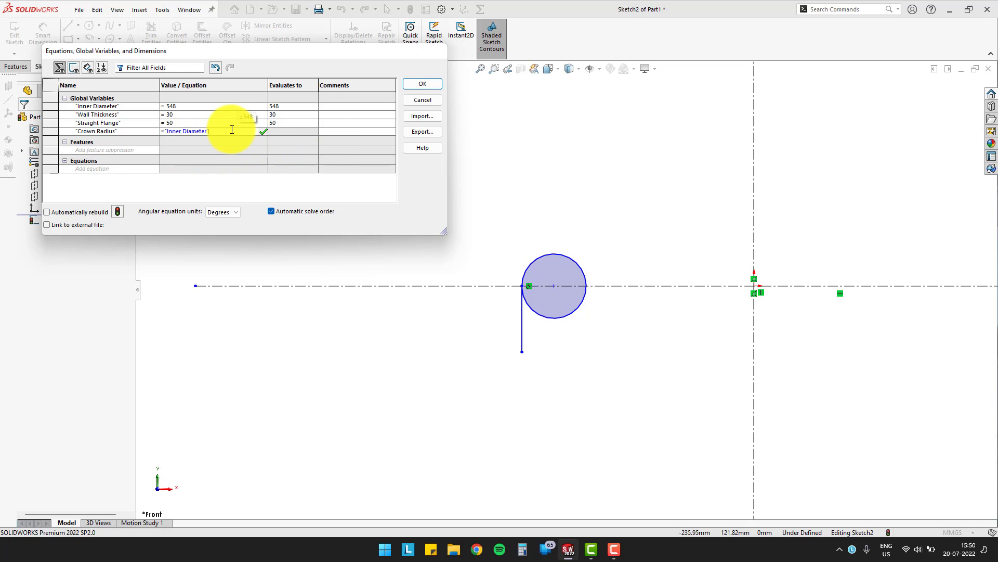
pyautogui.click(232, 131)
# Step: Make Crown Radius = Inner Diameter*0.9 and add Knuckle Radius = Inner Diameter*0.17
pyautogui.write('*0.9')
pyautogui.press('Tab')
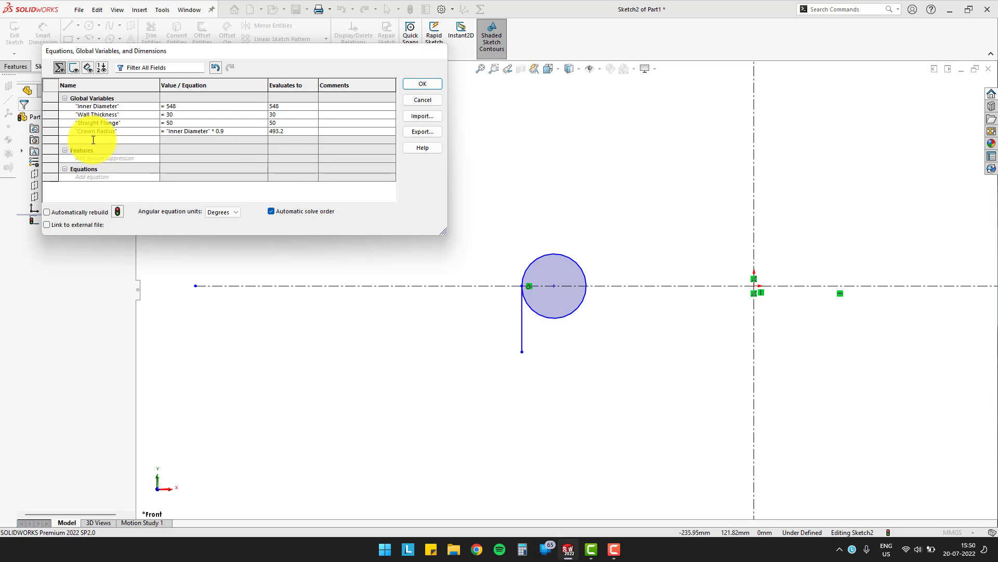
pyautogui.write('Knu')
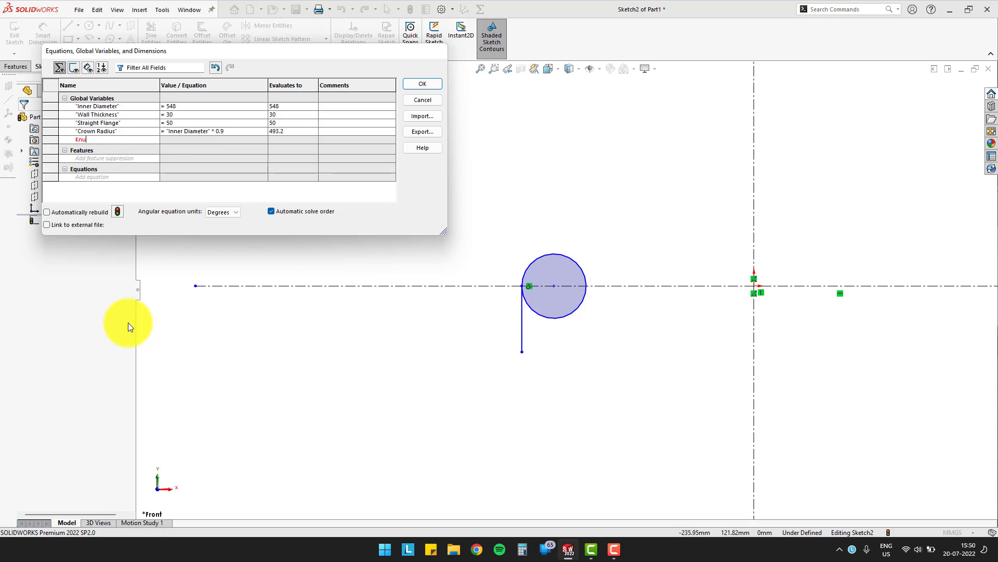
pyautogui.write('ckle radius')
pyautogui.press('BackSpace')
pyautogui.press('BackSpace')
pyautogui.press('BackSpace')
pyautogui.press('BackSpace')
pyautogui.press('BackSpace')
pyautogui.write('Radius')
pyautogui.press('Tab')
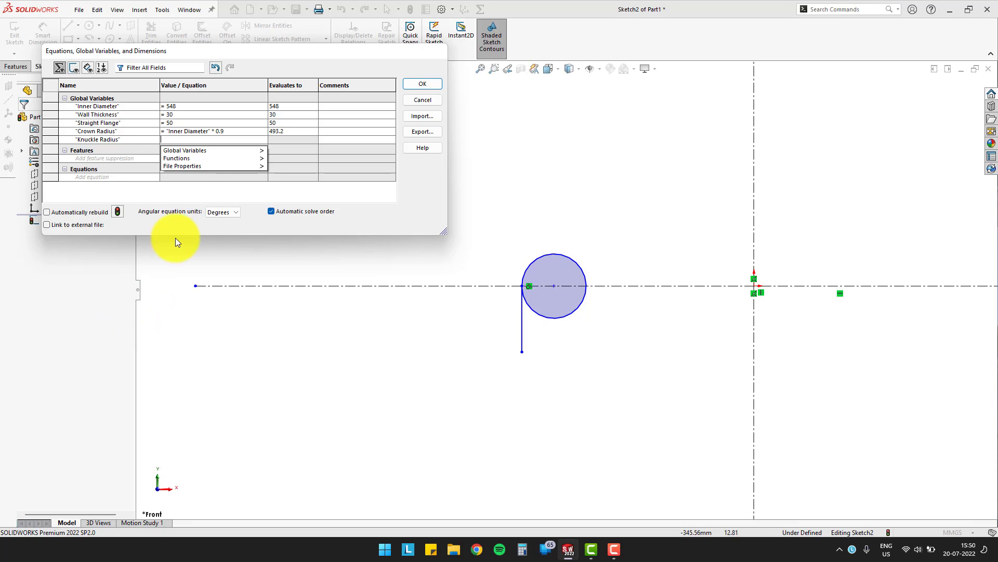
pyautogui.moveTo(223, 151)
pyautogui.click(304, 151)
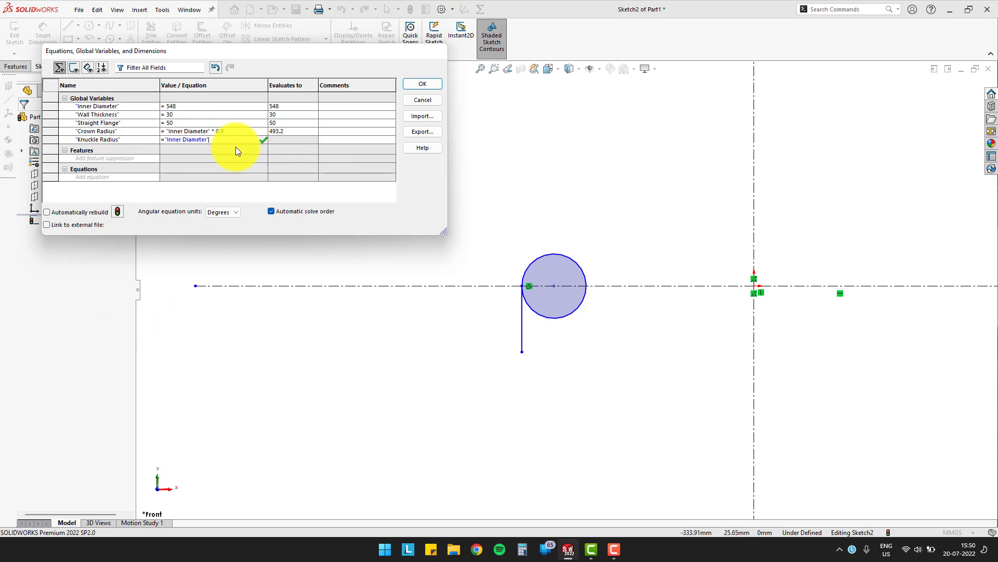
pyautogui.write('*0.17')
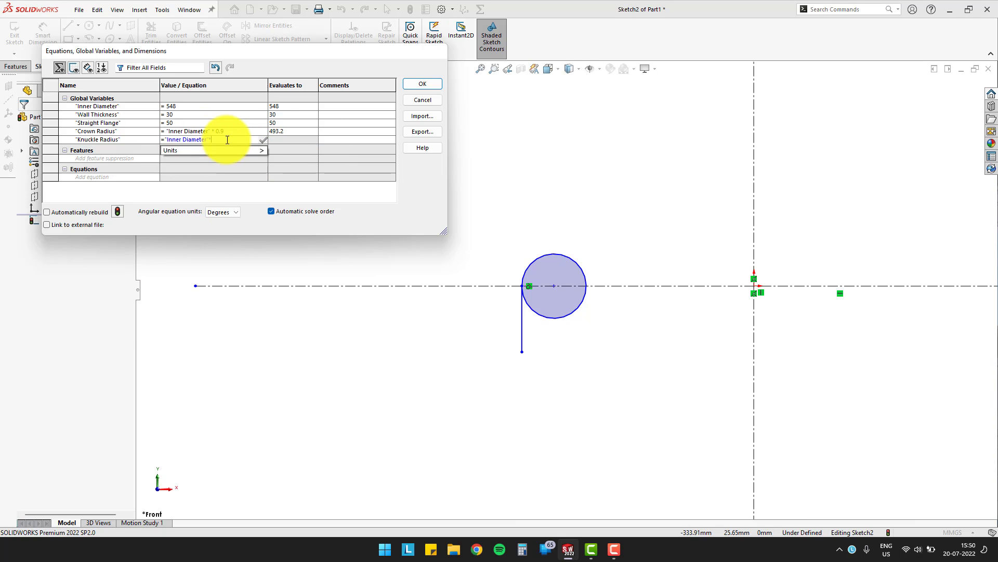
pyautogui.press('Tab')
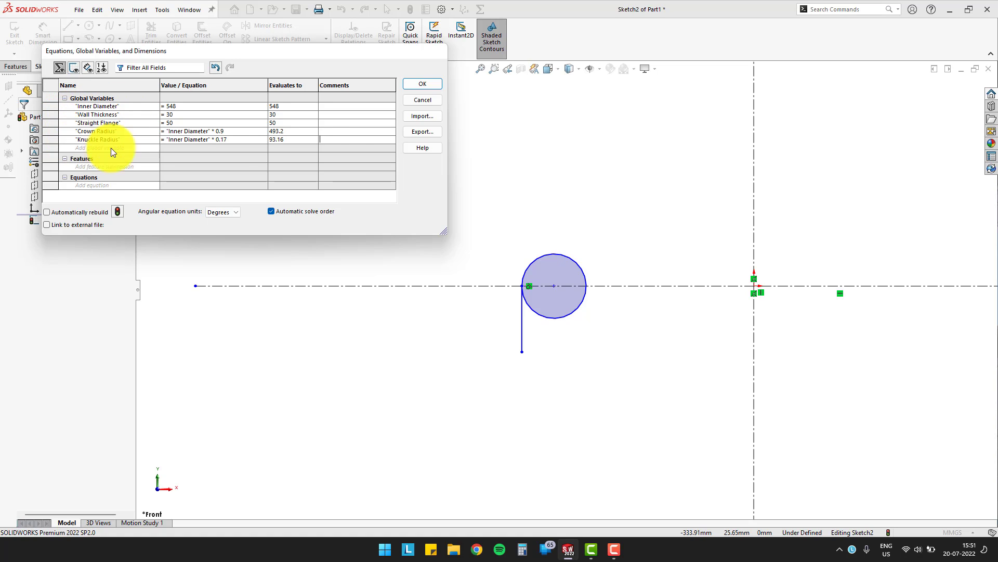
# Step: Apply the global variables and close the Equations manager
pyautogui.click(411, 84)
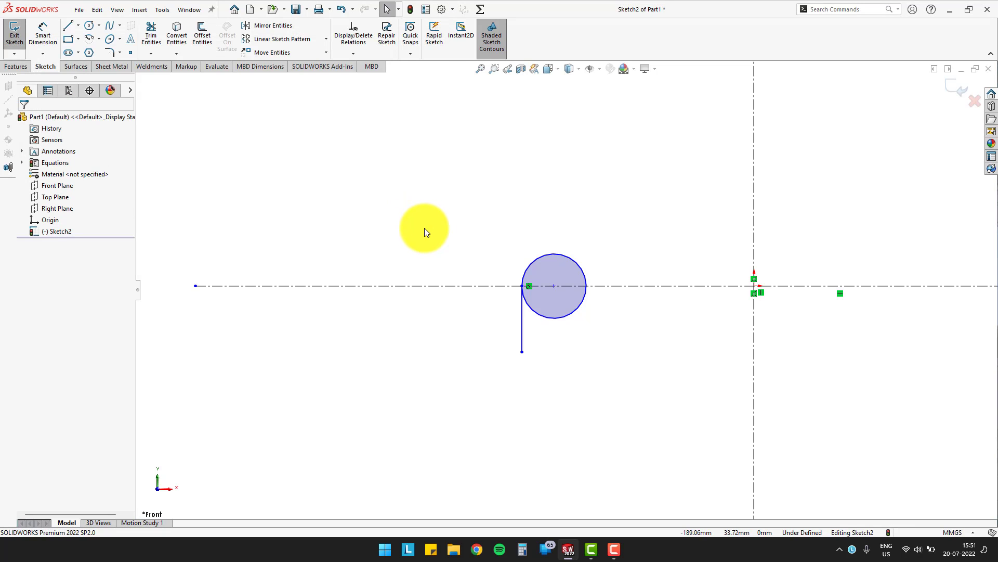
pyautogui.scroll(3, 557, 258)
pyautogui.scroll(-3, 598, 291)
pyautogui.scroll(3, 733, 332)
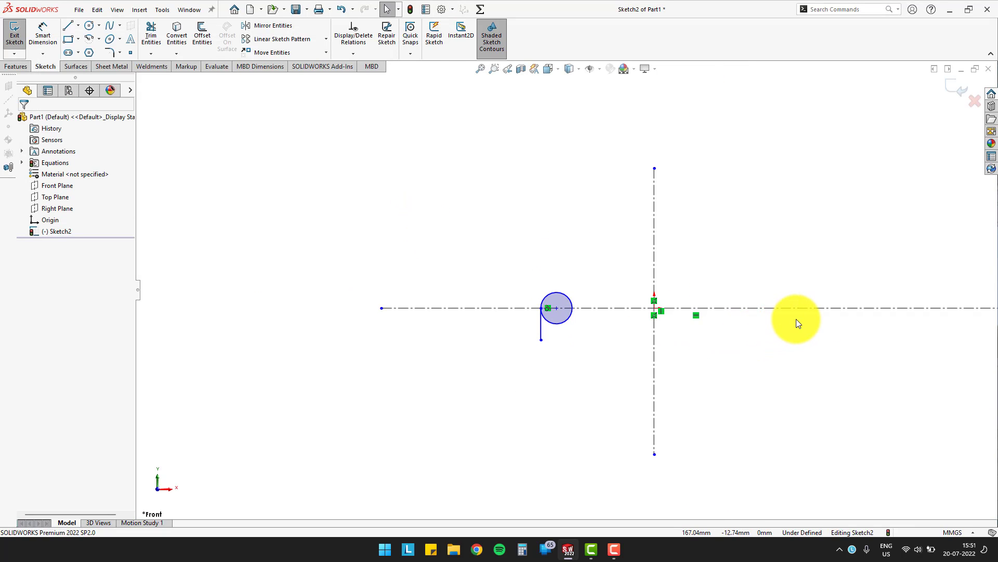
pyautogui.scroll(-1, 796, 323)
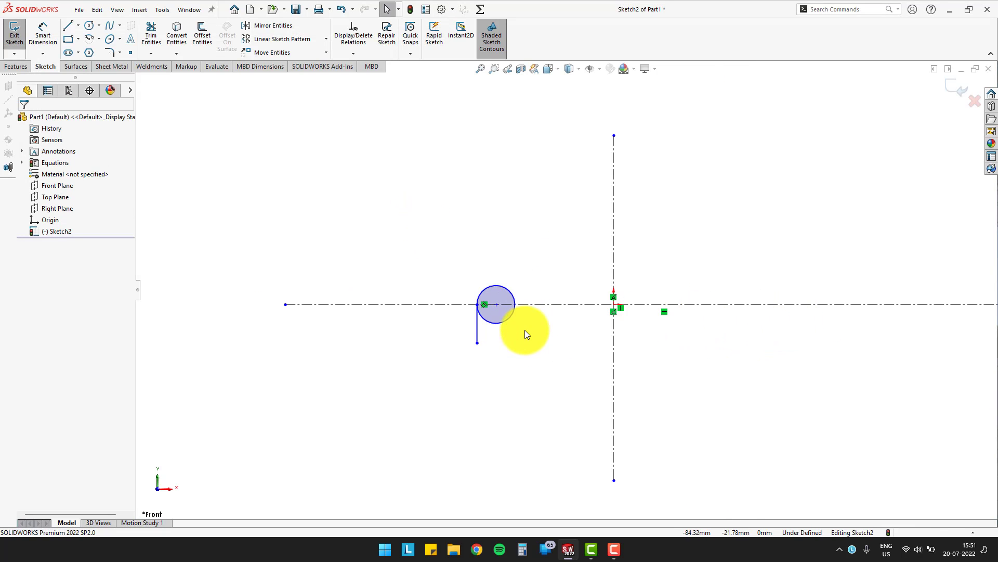
# Step: Dimension the tangent line to the vertical centerline as "Inner Diameter"/2, giving 274.00
pyautogui.click(43, 33)
pyautogui.click(477, 337)
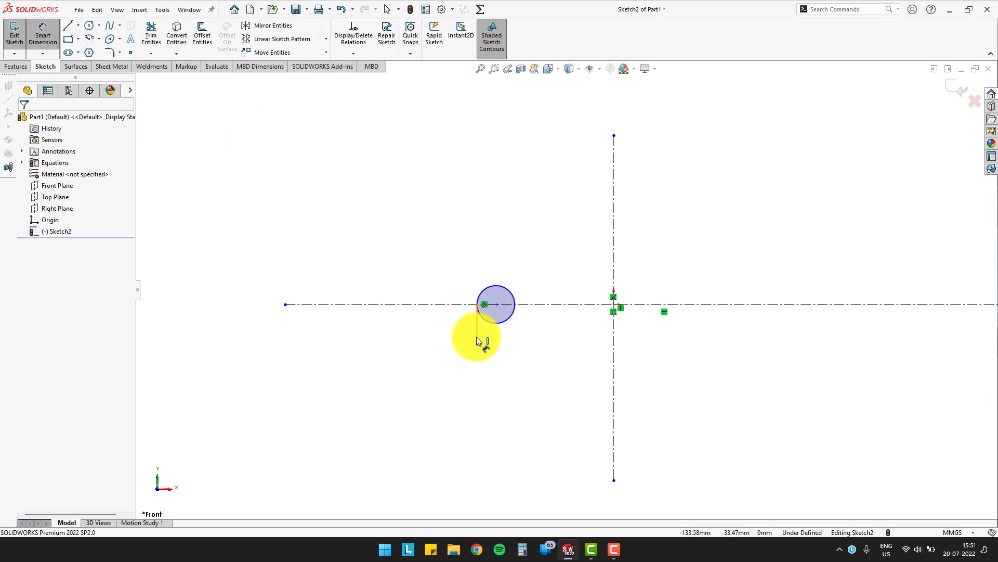
pyautogui.click(615, 334)
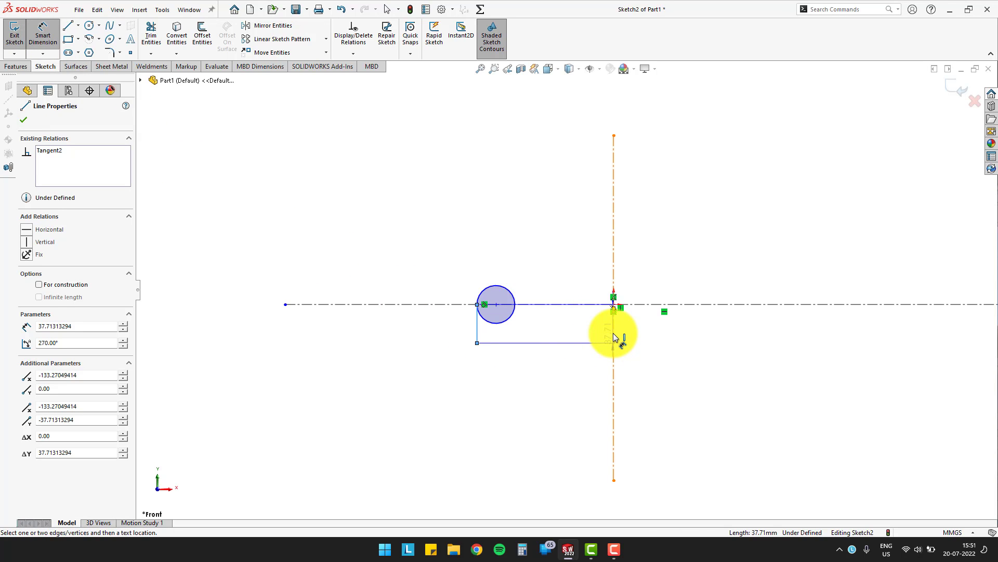
pyautogui.click(554, 370)
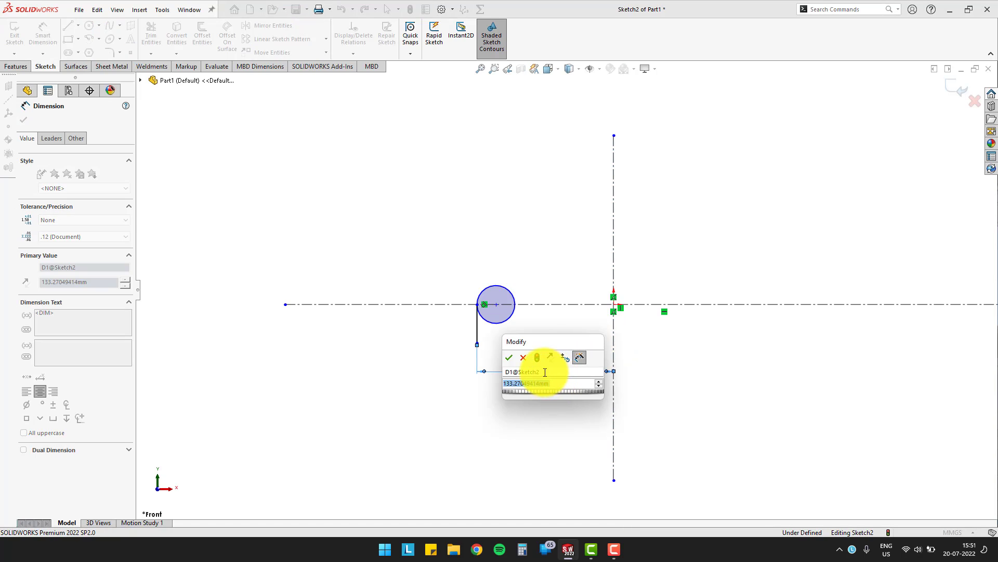
pyautogui.write('=')
pyautogui.moveTo(556, 407)
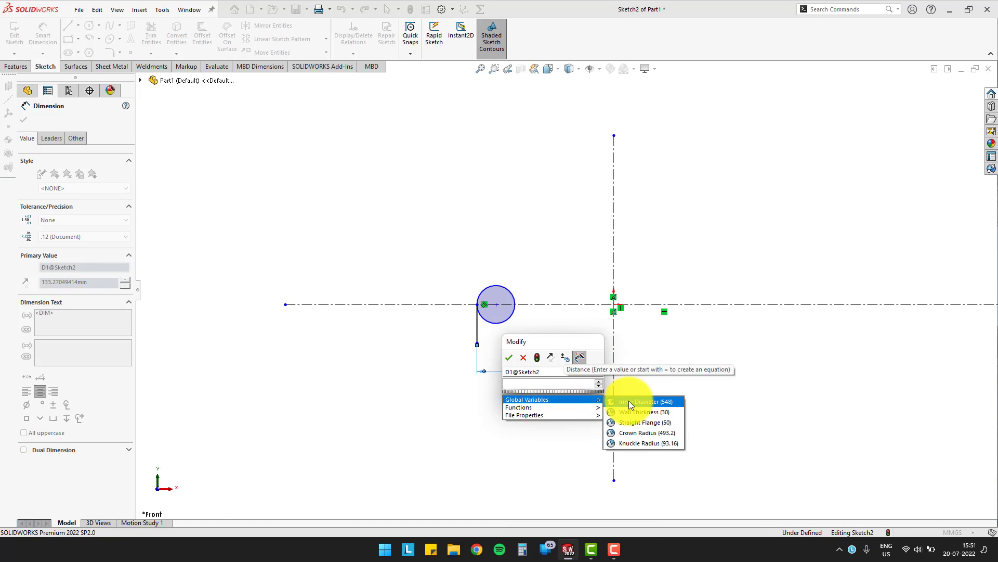
pyautogui.click(661, 401)
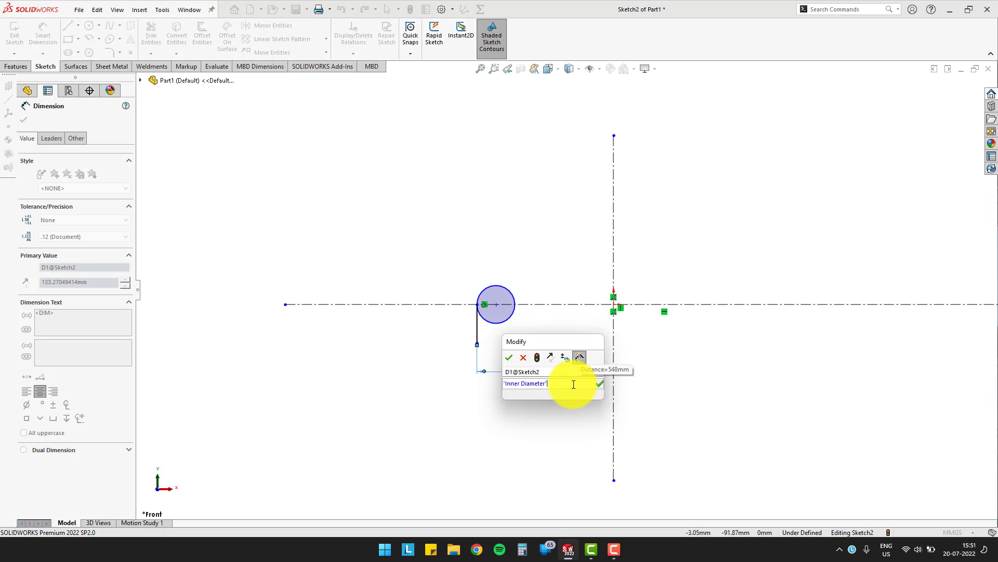
pyautogui.write('/2')
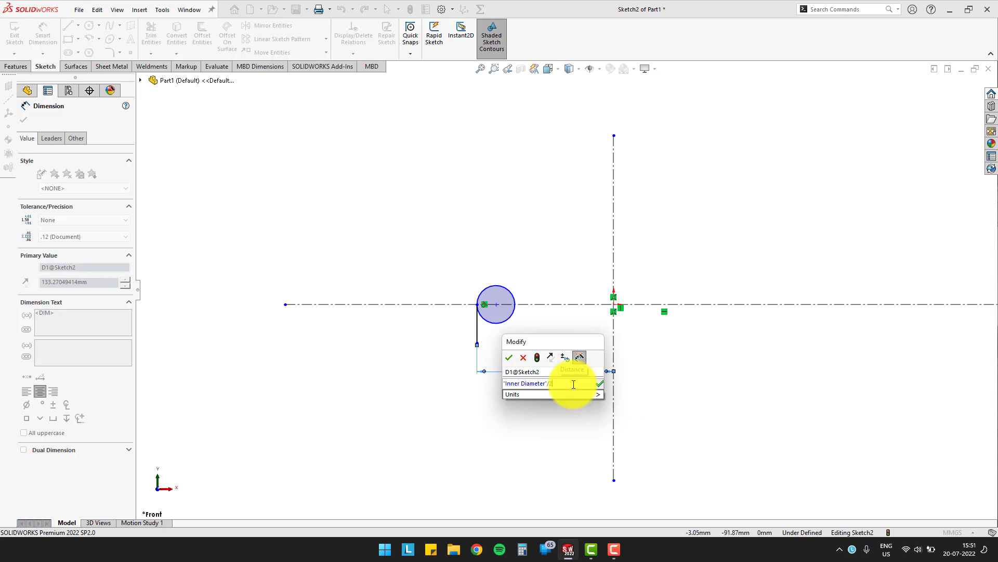
pyautogui.press('Return')
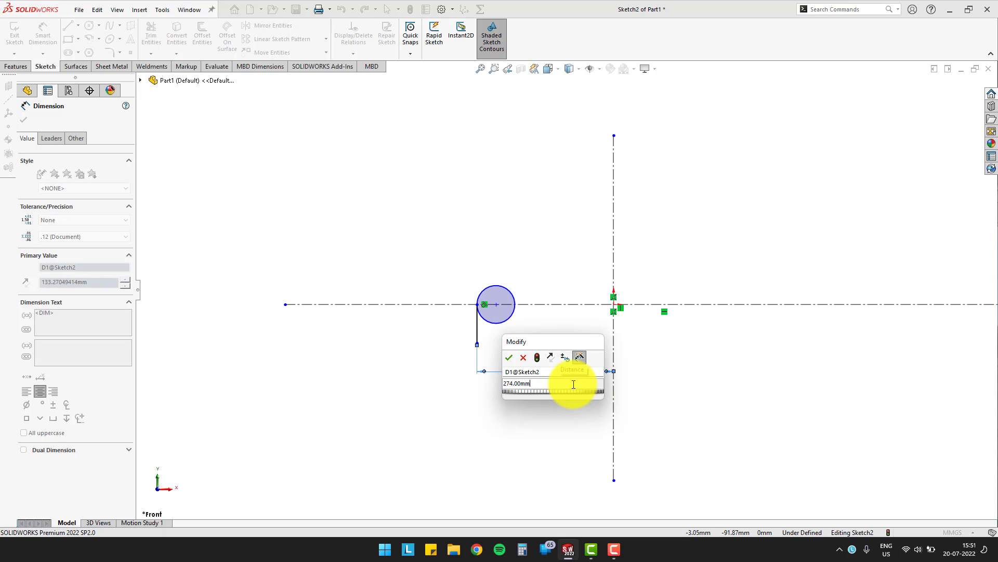
pyautogui.click(509, 357)
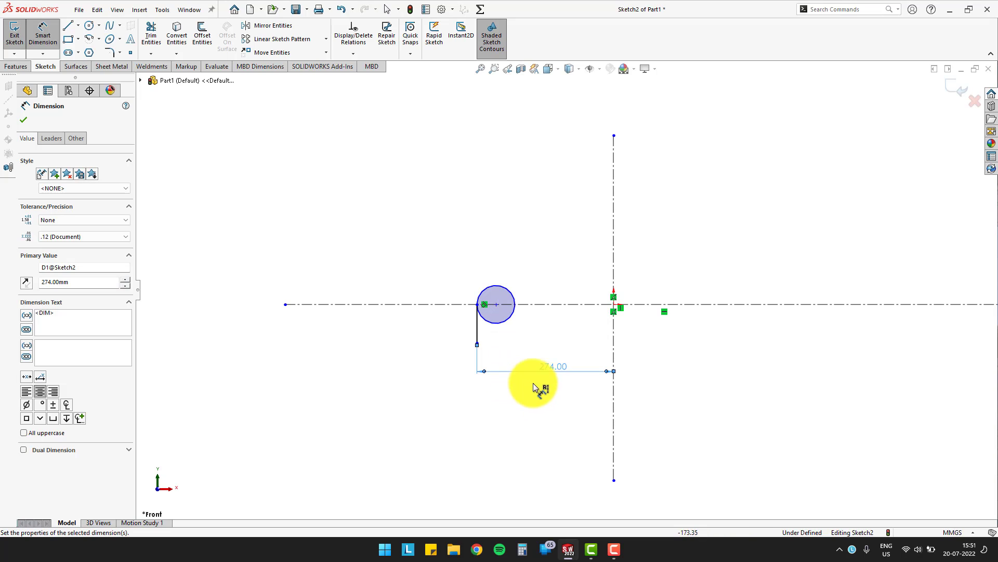
pyautogui.scroll(-2, 516, 333)
# Step: Finish the 274.00 dimension and return to the feature tree
pyautogui.click(493, 243)
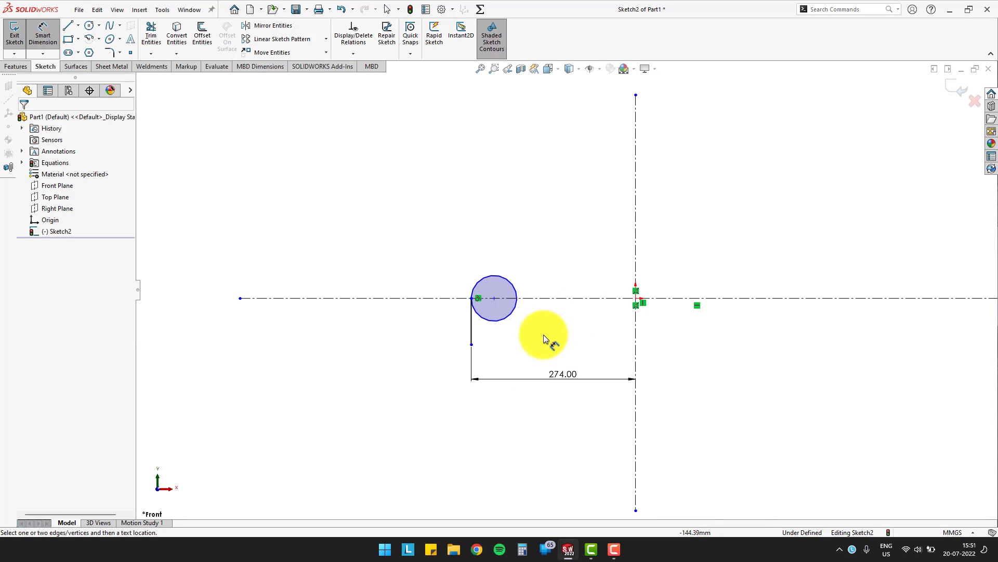
pyautogui.scroll(-1, 544, 338)
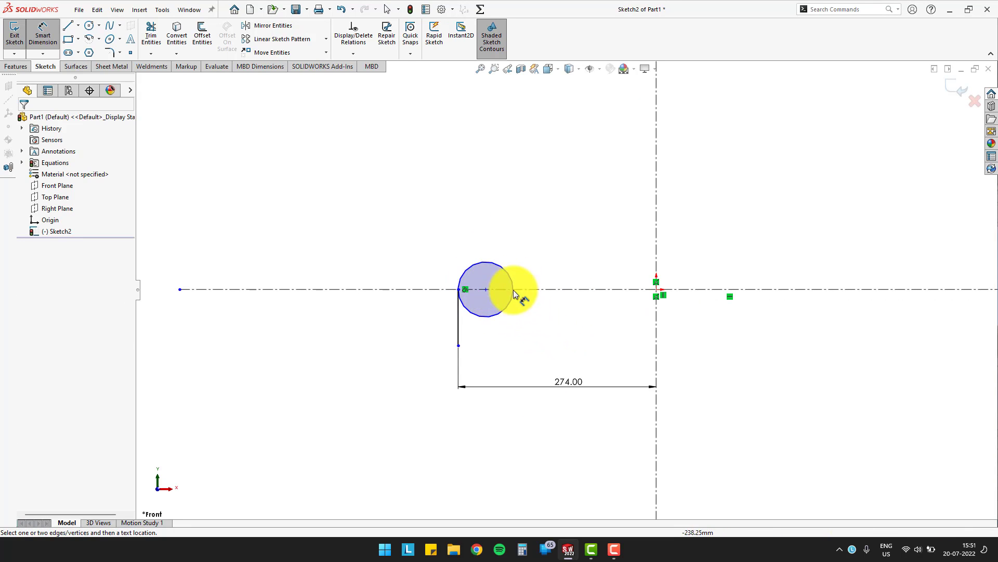
pyautogui.scroll(2, 588, 312)
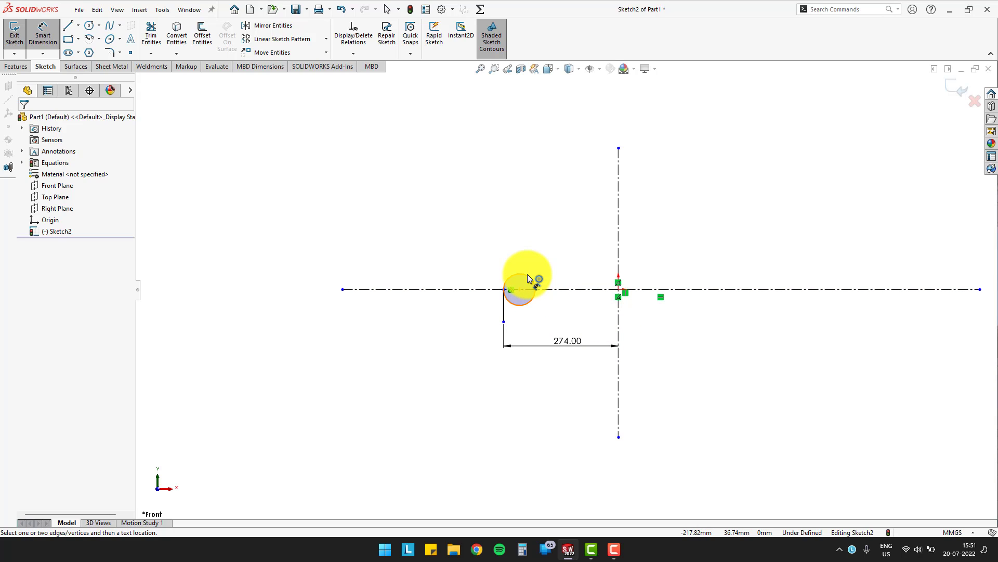
# Step: Dimension the small circle's diameter as Knuckle Radius + Knuckle Radius, giving Ø186.32
pyautogui.click(527, 275)
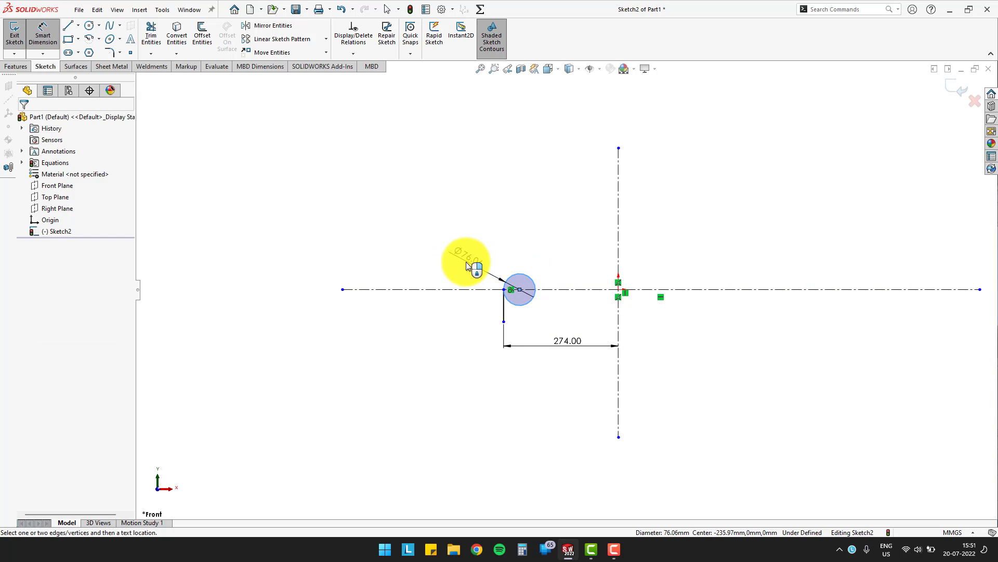
pyautogui.click(466, 266)
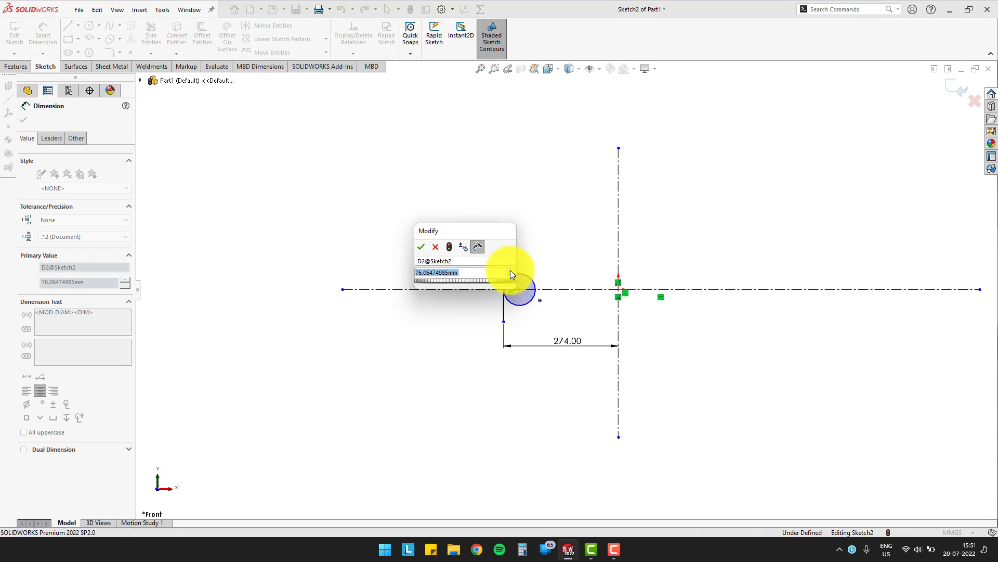
pyautogui.click(475, 273)
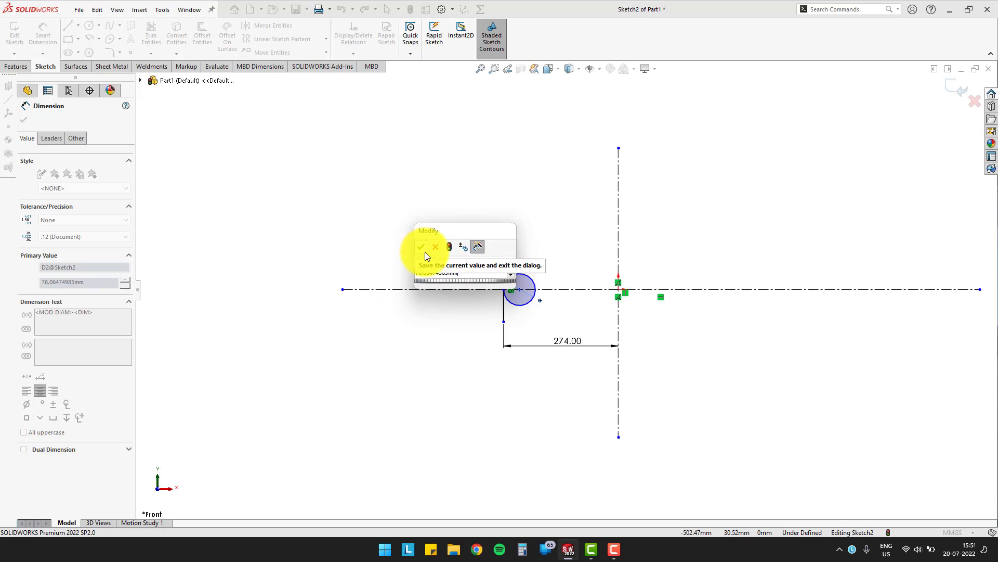
pyautogui.press('BackSpace')
pyautogui.hotkey('ctrl', 'a')
pyautogui.write('=')
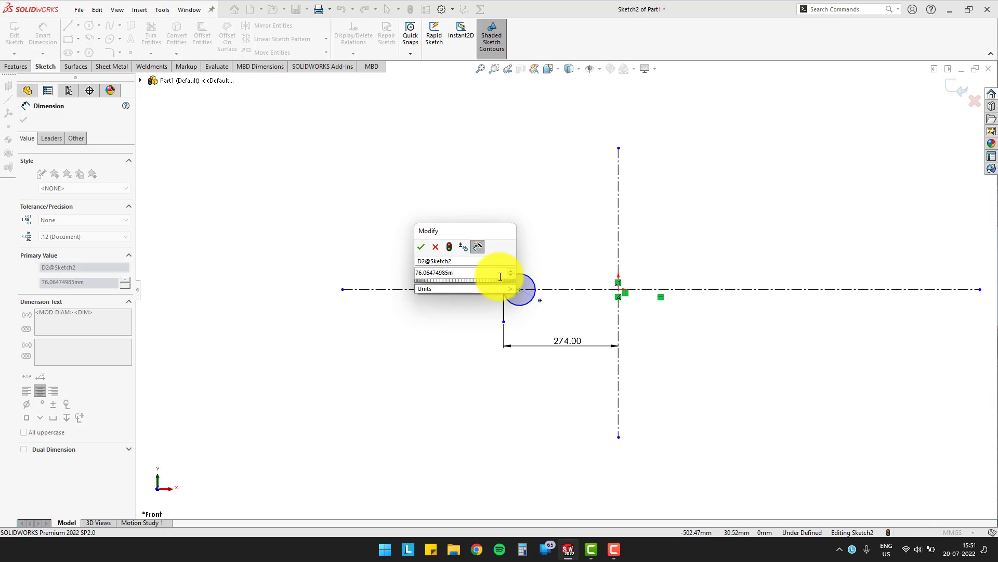
pyautogui.moveTo(474, 296)
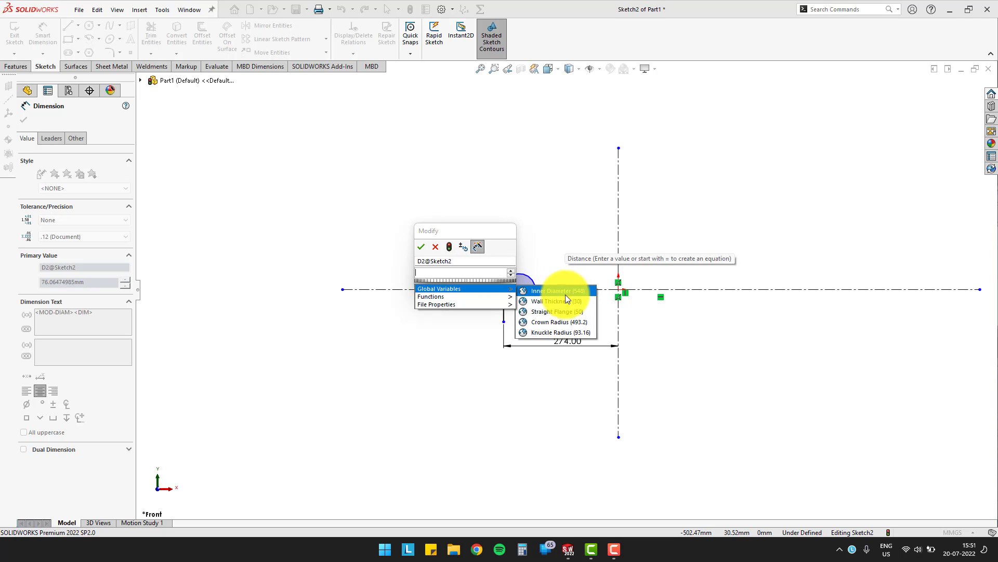
pyautogui.click(566, 334)
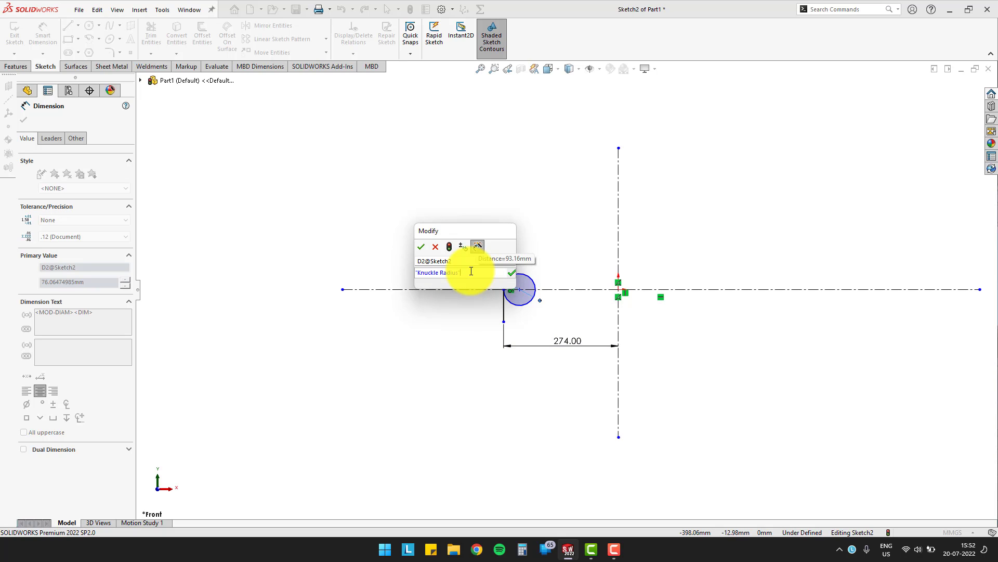
pyautogui.write('-')
pyautogui.moveTo(510, 283)
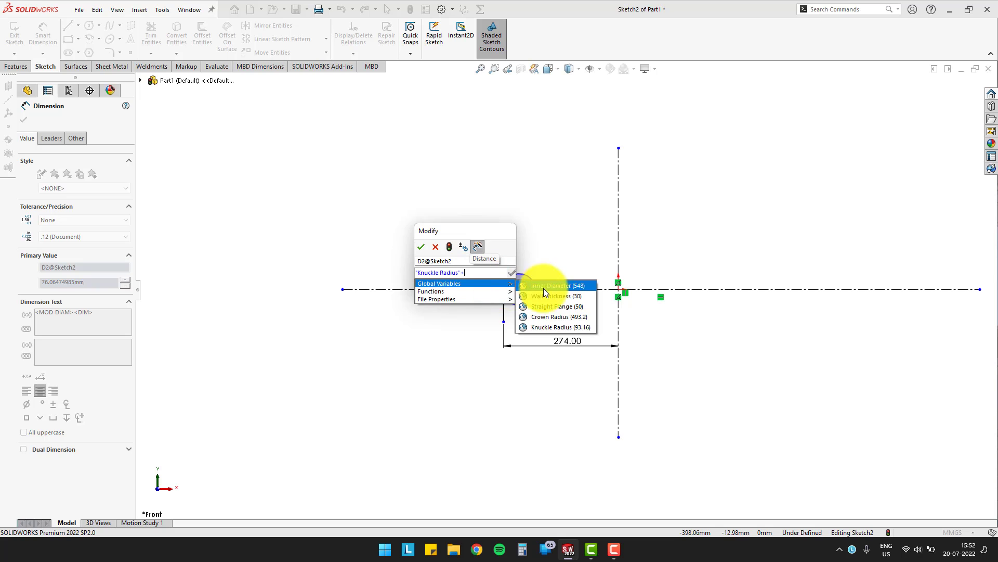
pyautogui.click(558, 326)
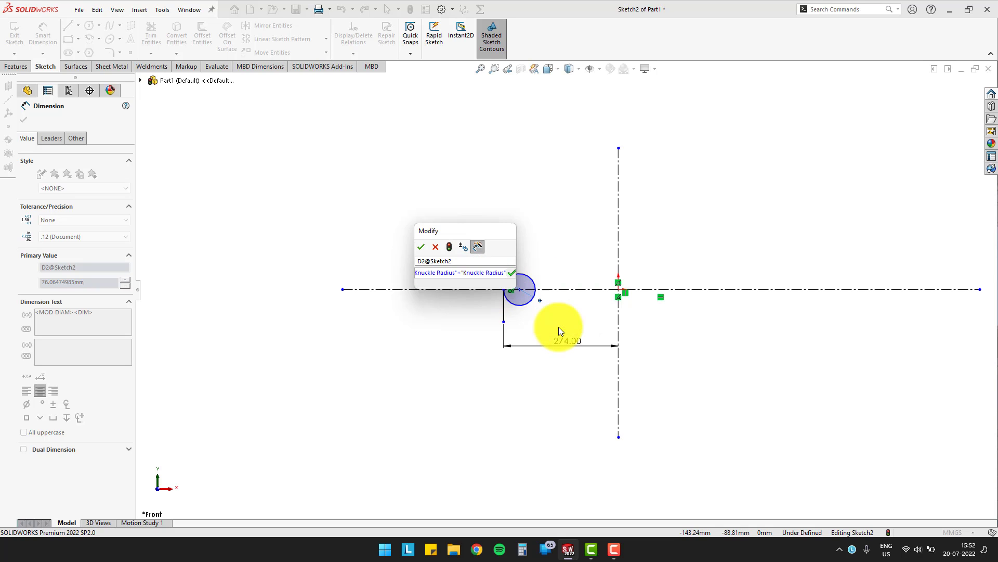
pyautogui.click(423, 246)
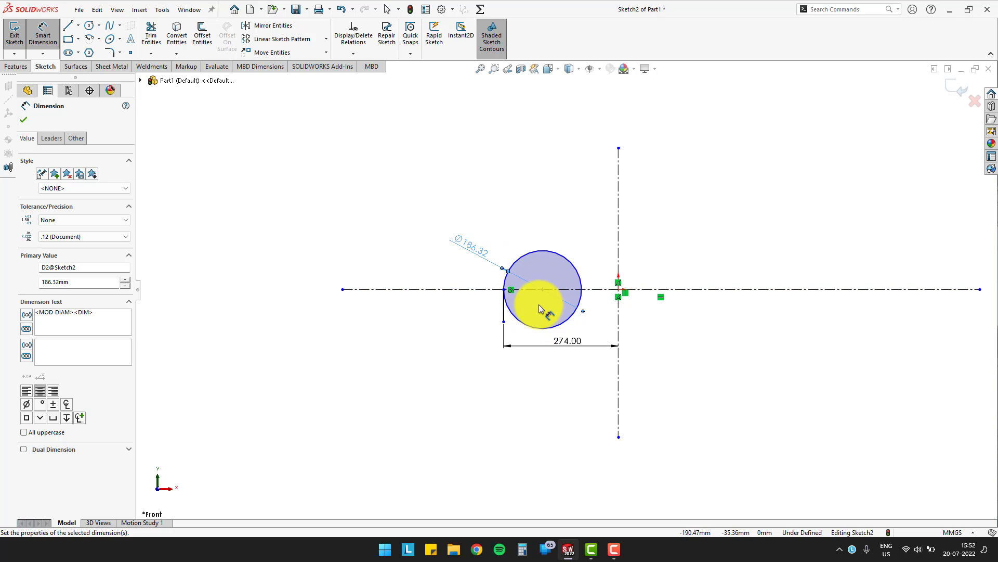
pyautogui.scroll(-2, 557, 326)
# Step: Place the Ø186.32 label and exit dimensioning
pyautogui.click(428, 206)
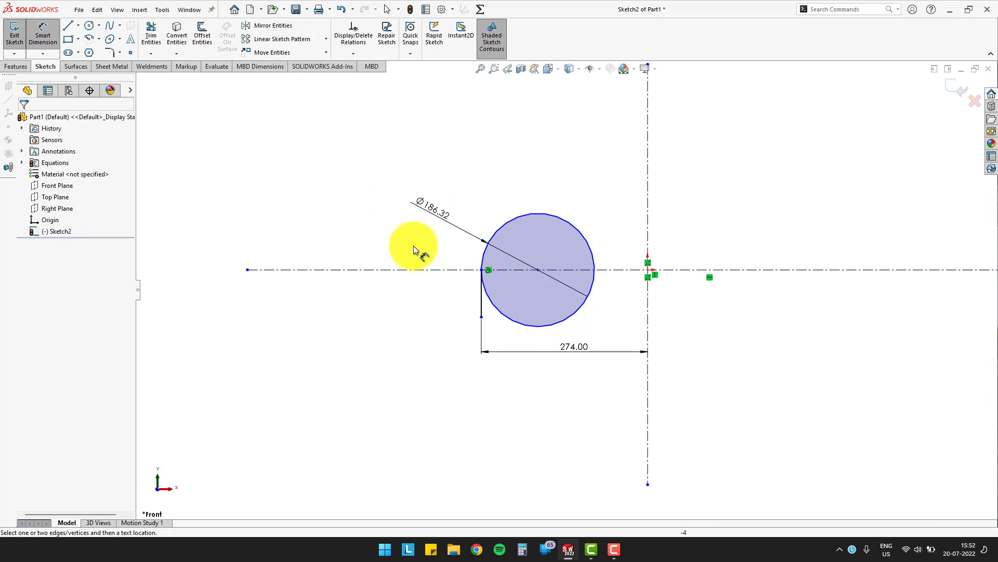
pyautogui.scroll(1, 475, 326)
pyautogui.scroll(3, 619, 293)
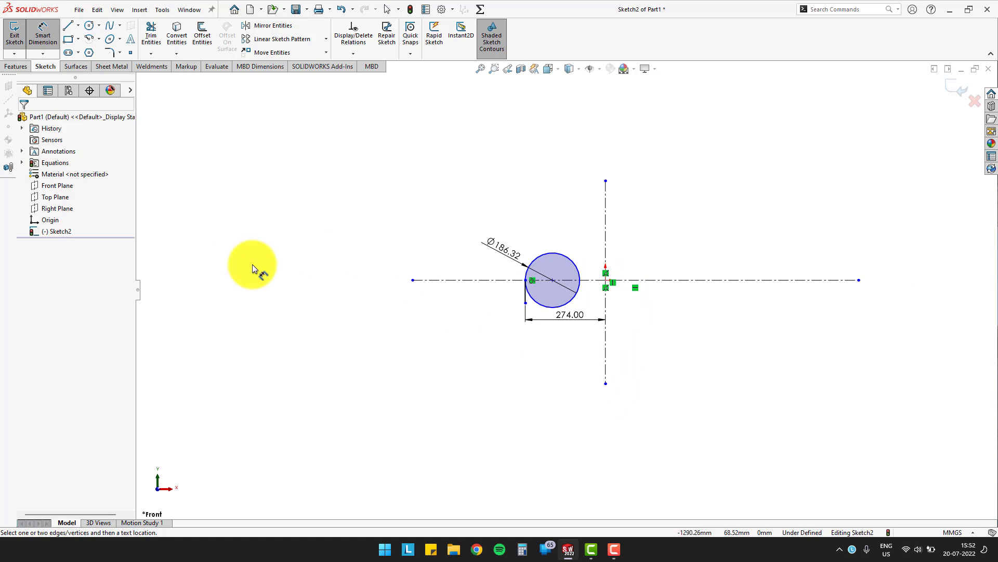
pyautogui.press('Escape')
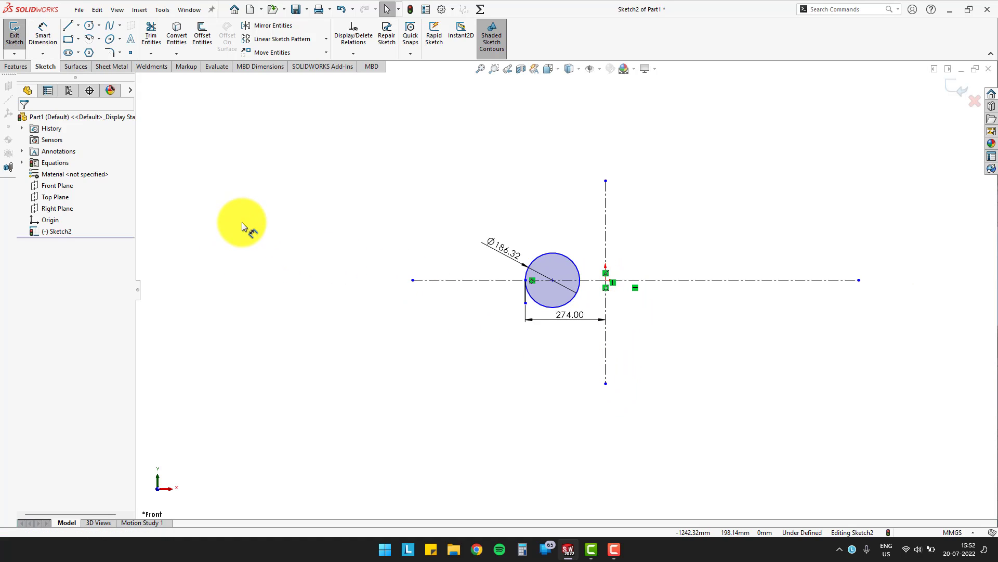
# Step: Draw a large circle centred on the vertical centerline below the origin
pyautogui.click(86, 26)
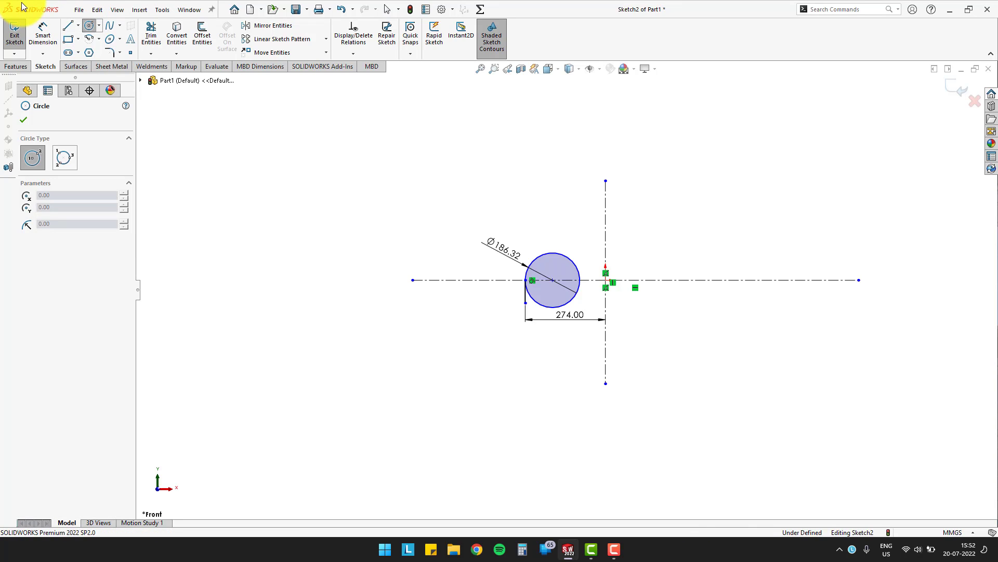
pyautogui.click(606, 373)
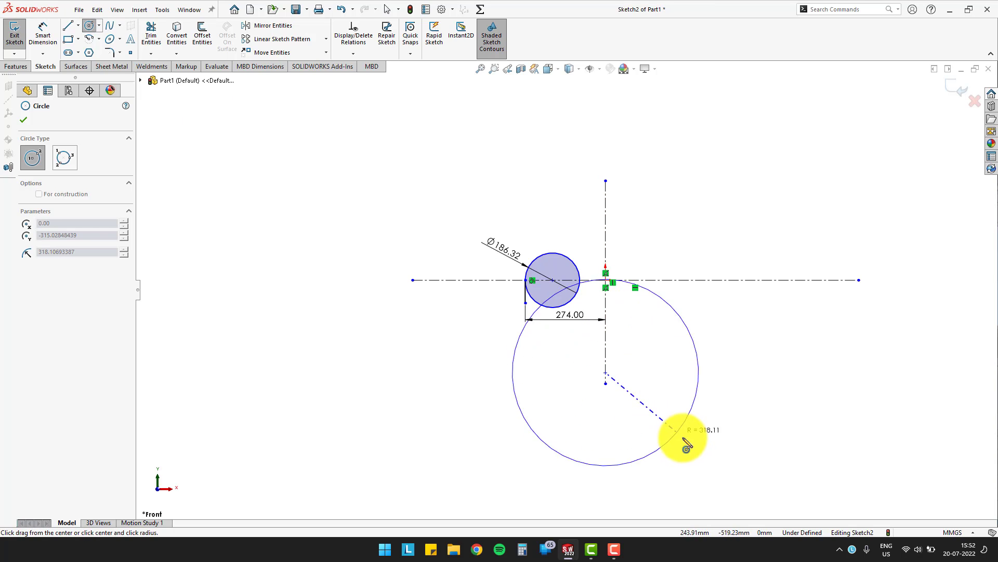
pyautogui.click(712, 472)
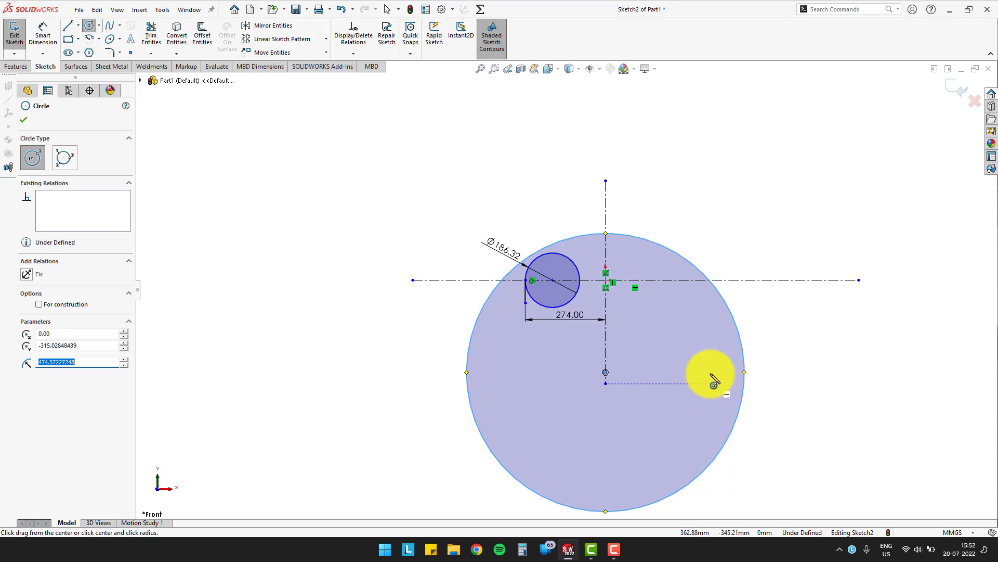
pyautogui.press('Escape')
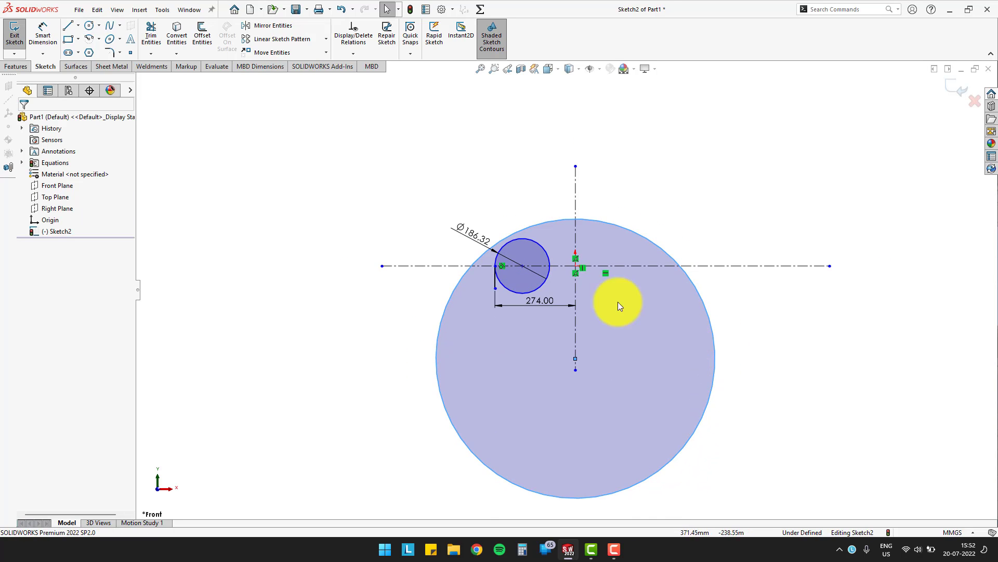
pyautogui.click(42, 37)
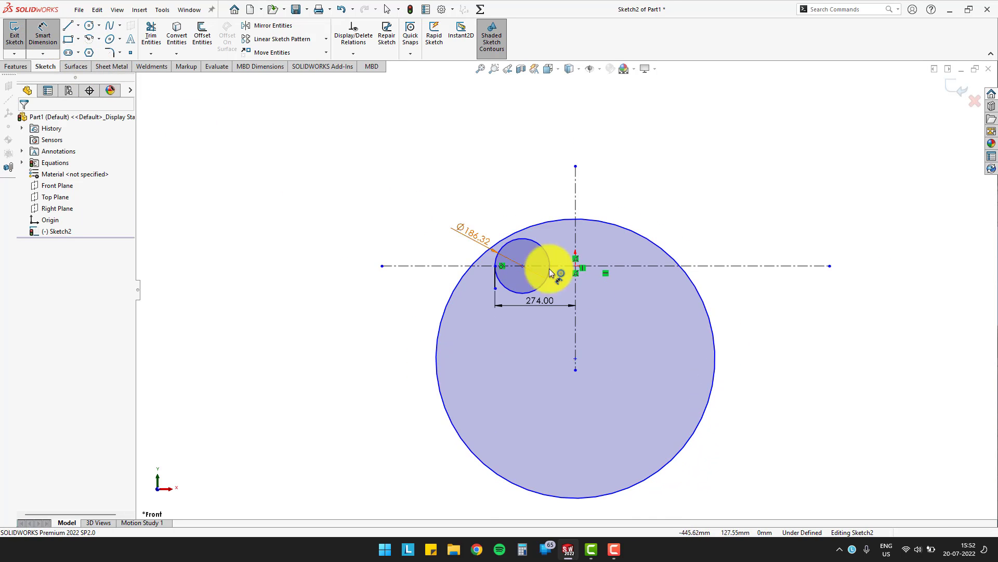
# Step: Dimension the large circle's diameter as Crown Radius + Crown Radius, giving Ø986.40
pyautogui.click(709, 316)
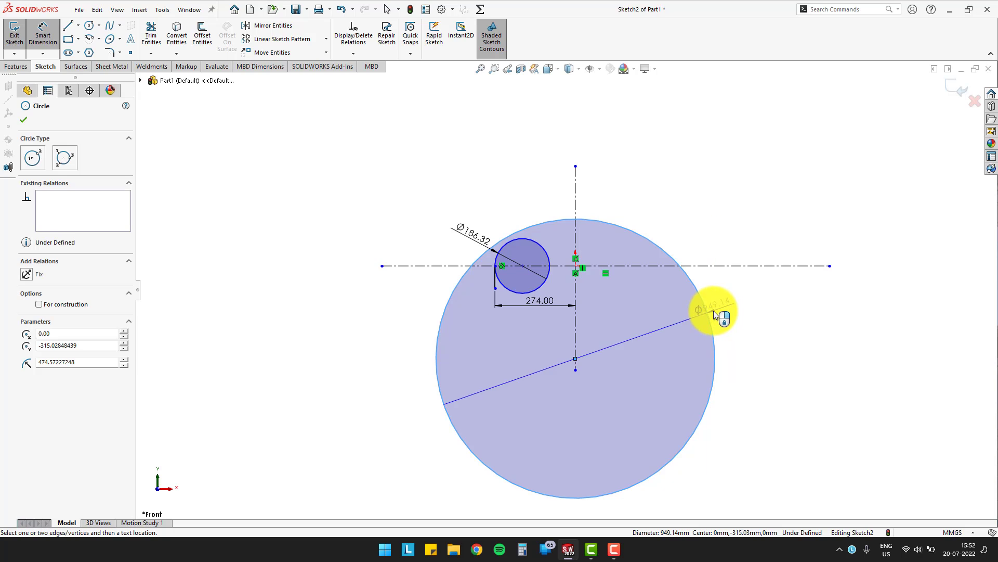
pyautogui.click(763, 312)
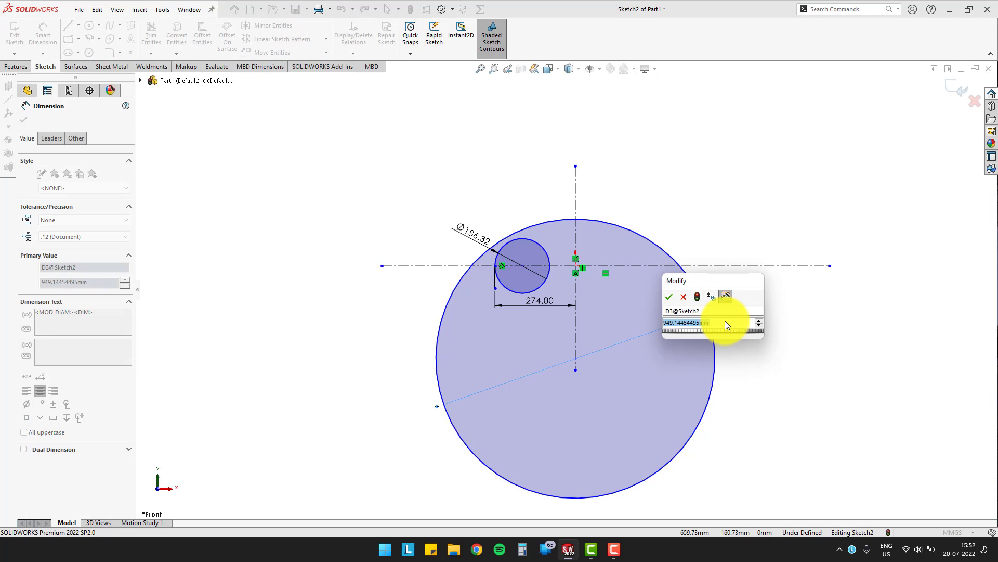
pyautogui.press('BackSpace')
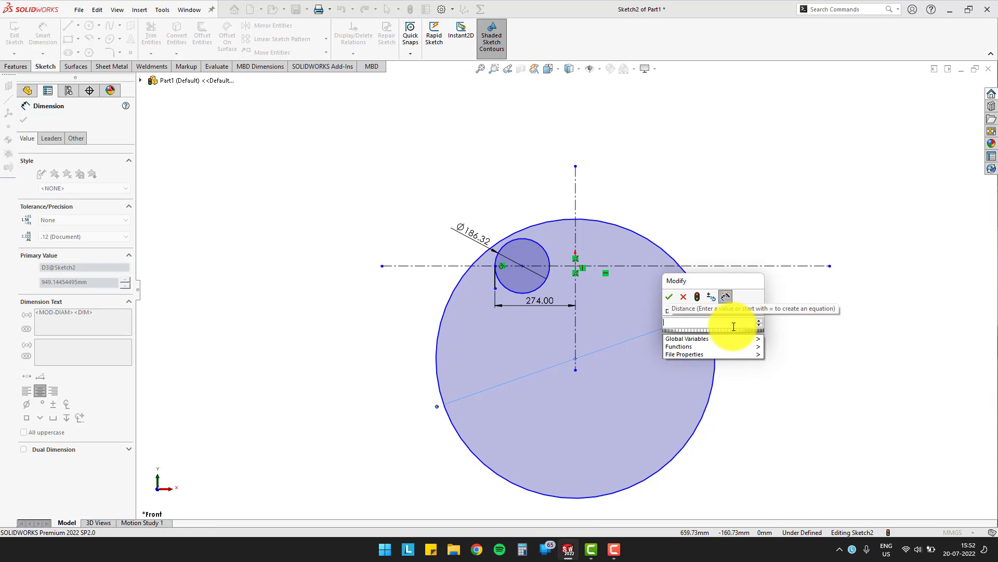
pyautogui.moveTo(717, 346)
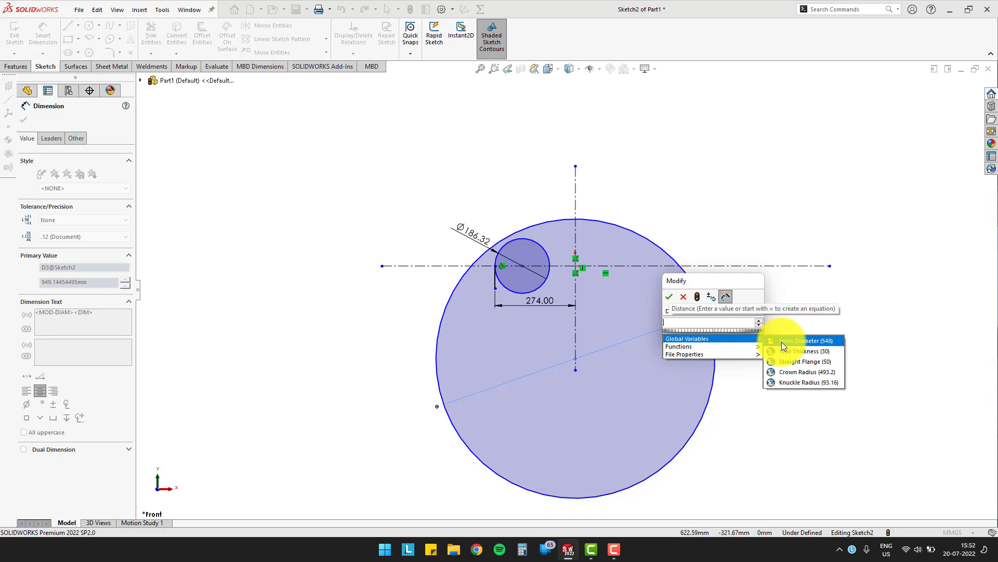
pyautogui.click(815, 372)
pyautogui.write('+')
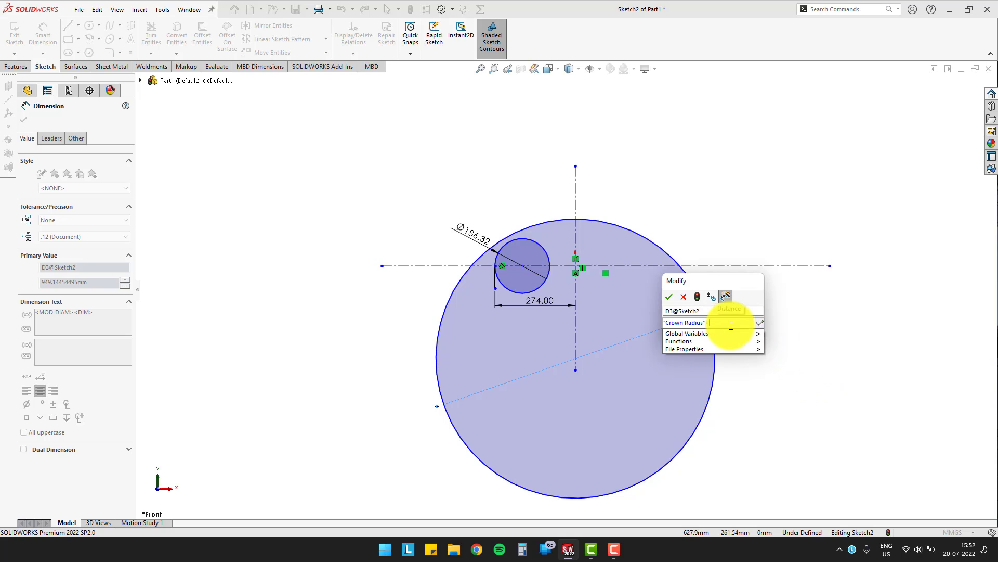
pyautogui.moveTo(731, 333)
pyautogui.click(816, 367)
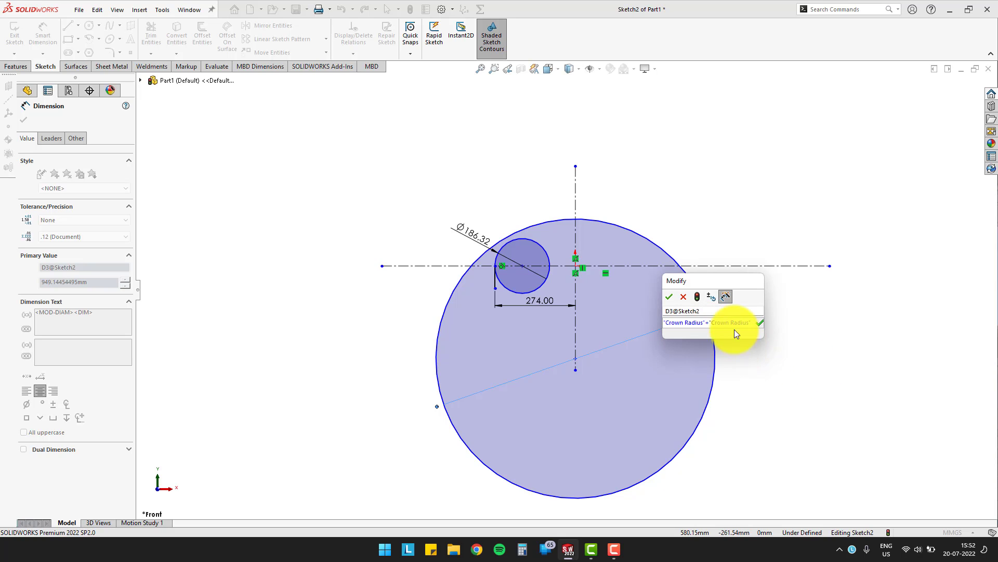
pyautogui.click(670, 295)
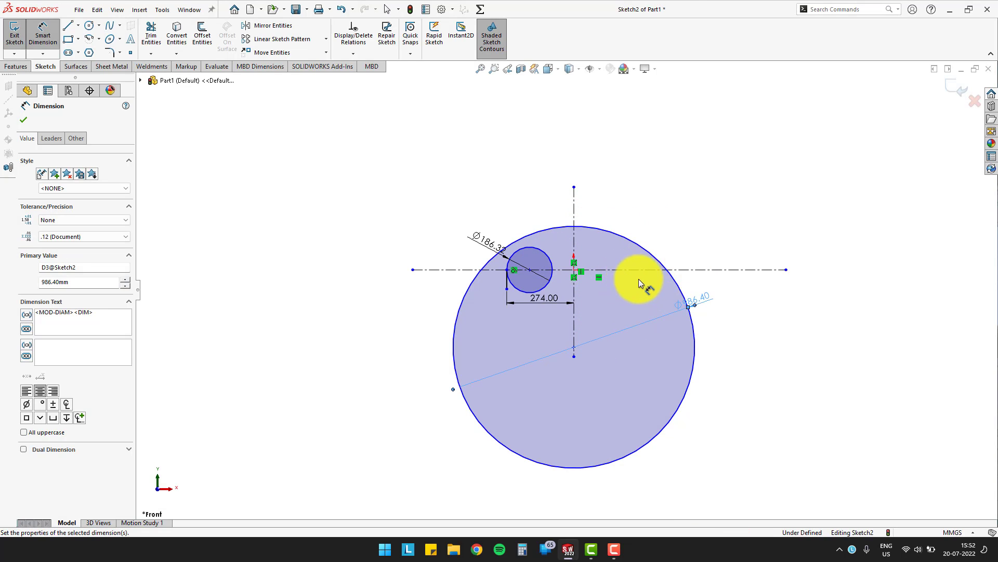
pyautogui.click(740, 196)
# Step: Fit the sketch in view and start a dimension from the origin, then cancel it
pyautogui.scroll(-5, 592, 351)
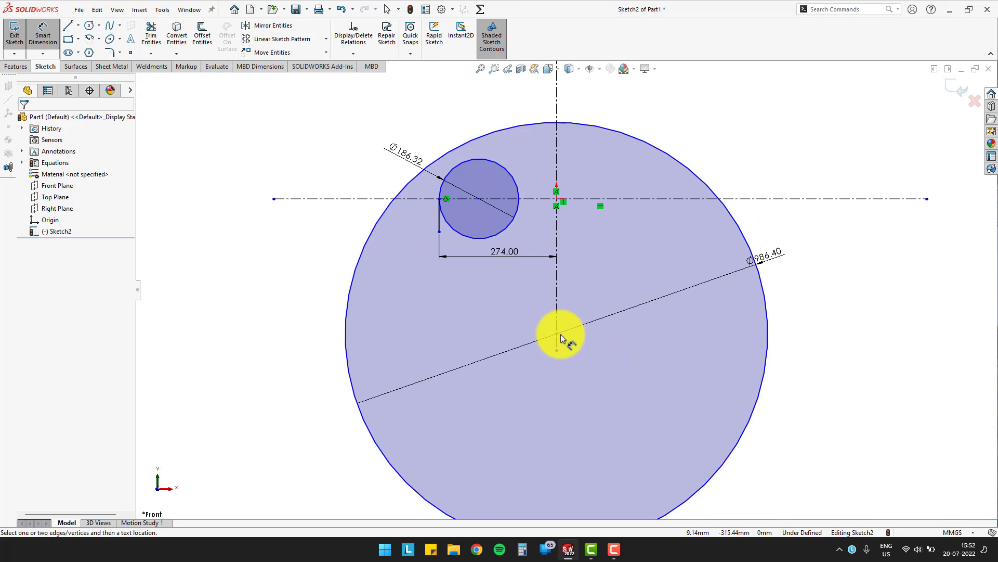
pyautogui.press('f')
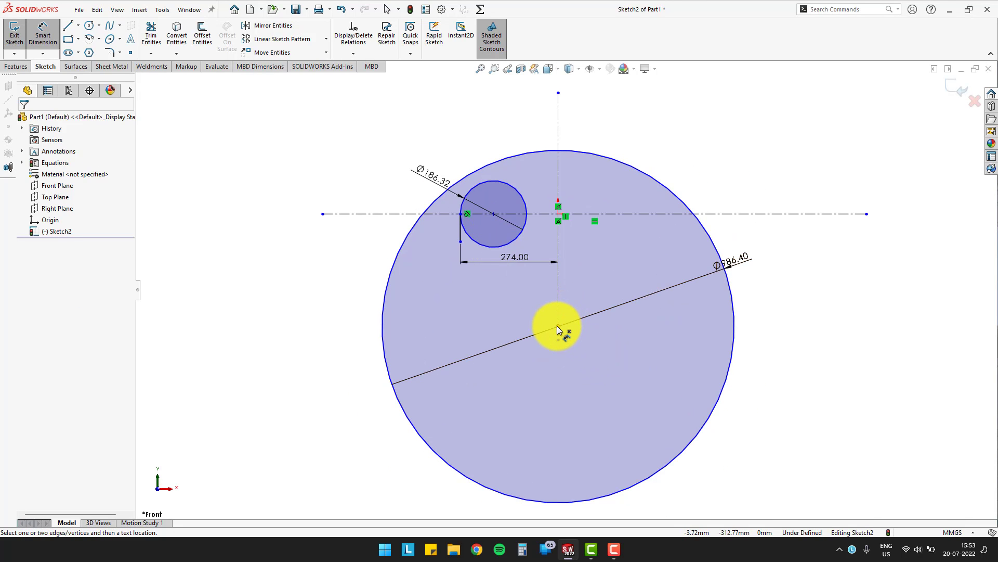
pyautogui.click(557, 326)
pyautogui.click(566, 320)
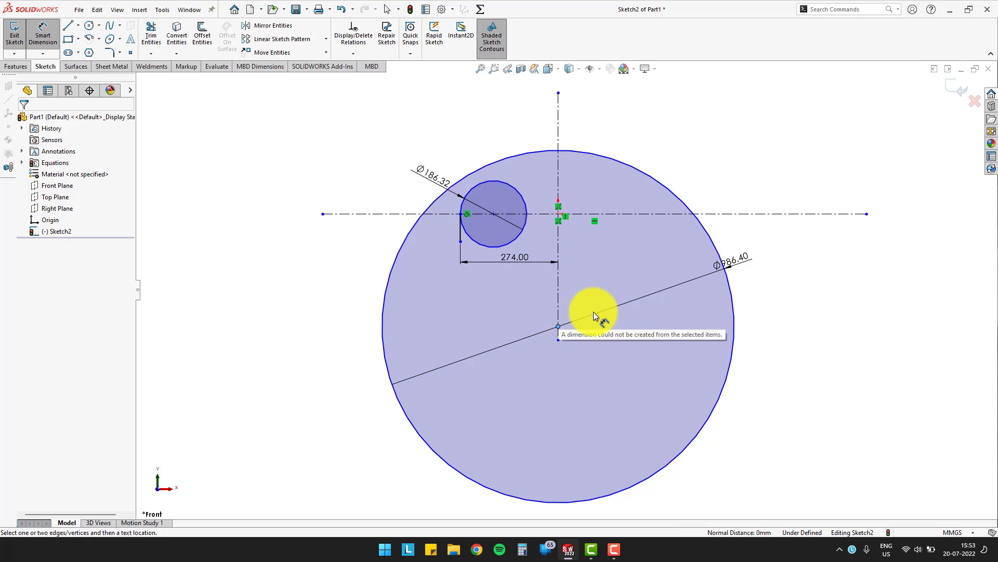
pyautogui.press('Escape')
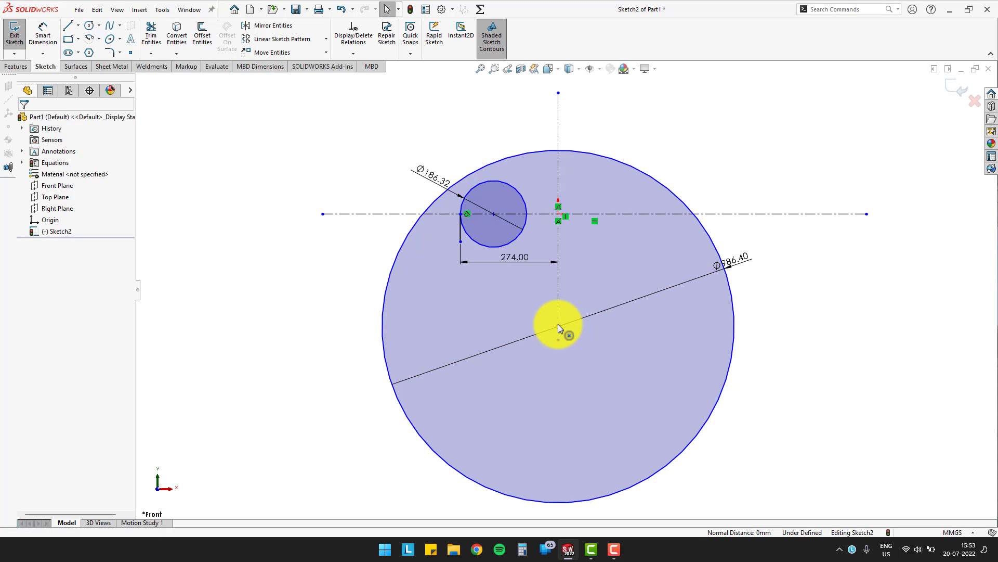
# Step: Make the large circle's centre point coincident with the vertical centerline
pyautogui.click(557, 324)
pyautogui.keyDown('ctrl'); pyautogui.click(557, 305); pyautogui.keyUp('ctrl')
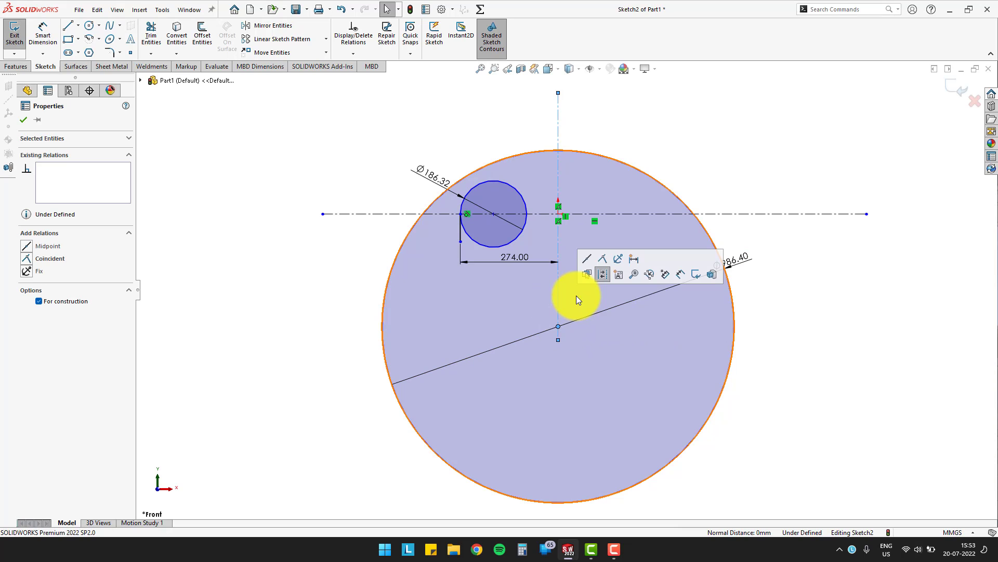
pyautogui.click(604, 260)
pyautogui.click(815, 382)
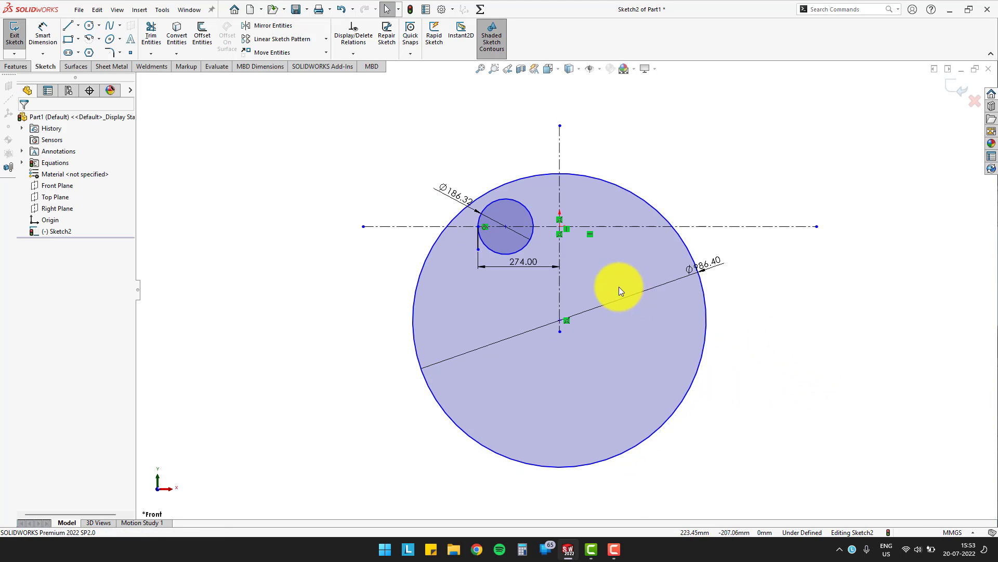
# Step: Select the small circle on the left, ready for mirroring
pyautogui.scroll(-2, 619, 286)
pyautogui.scroll(1, 523, 226)
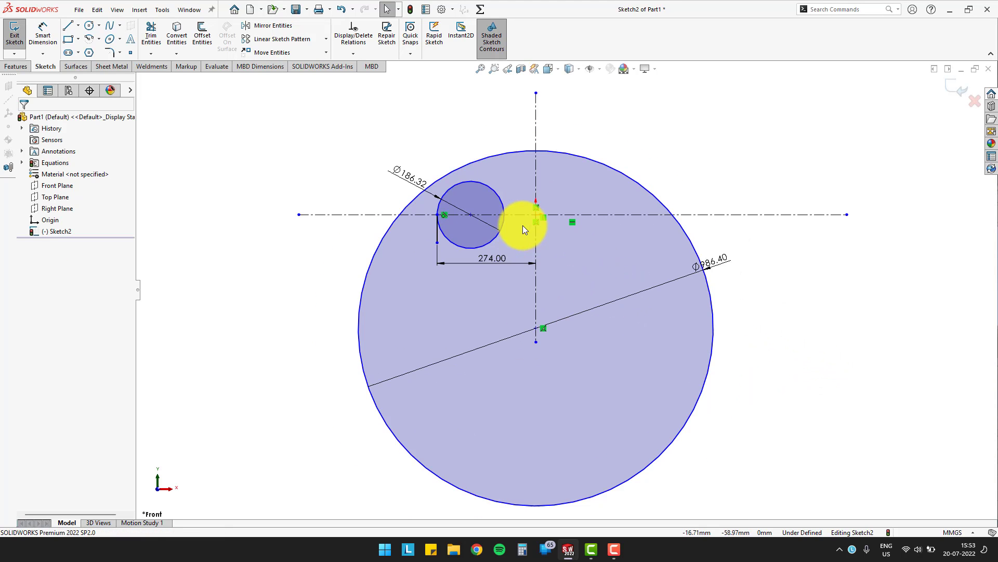
pyautogui.scroll(-1, 455, 170)
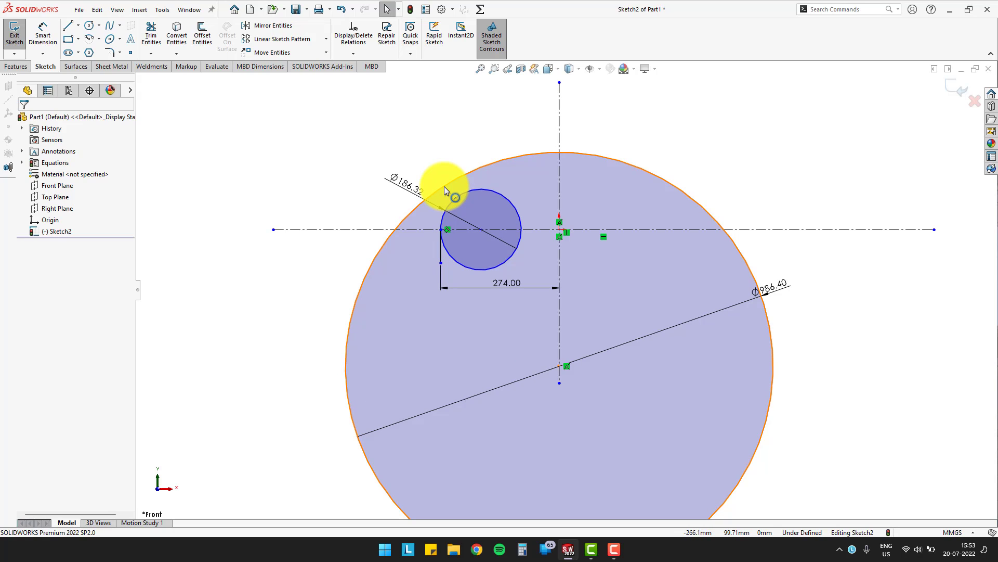
pyautogui.click(444, 189)
pyautogui.click(413, 139)
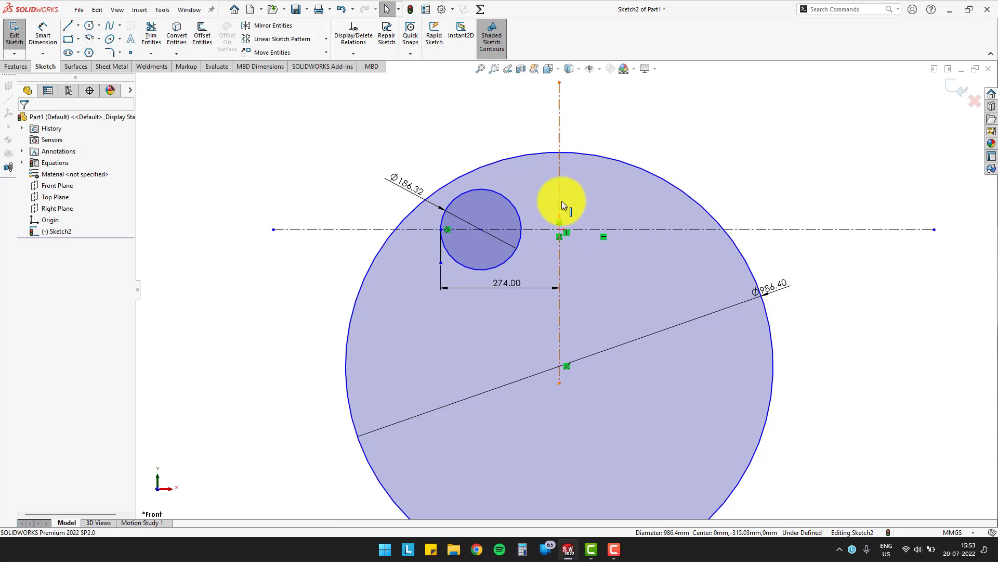
pyautogui.click(501, 194)
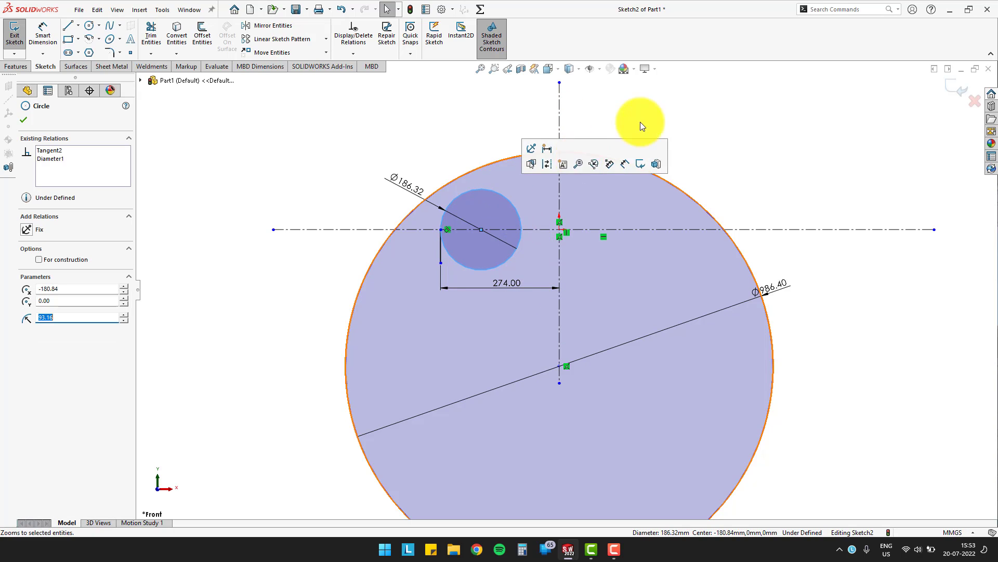
# Step: Mirror the small circle about the vertical centerline using Mirror Entities
pyautogui.click(832, 10)
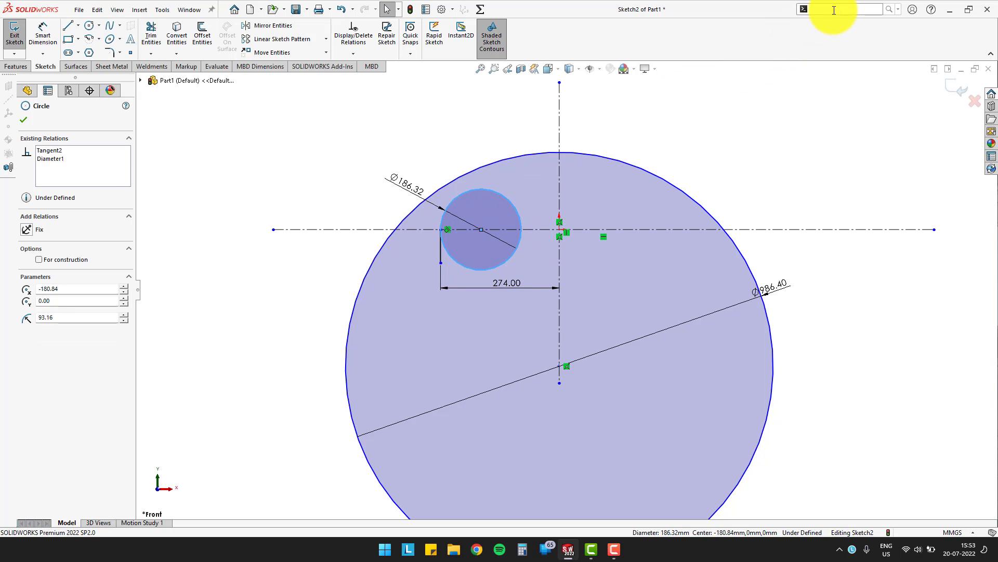
pyautogui.write('mirr')
pyautogui.press('Return')
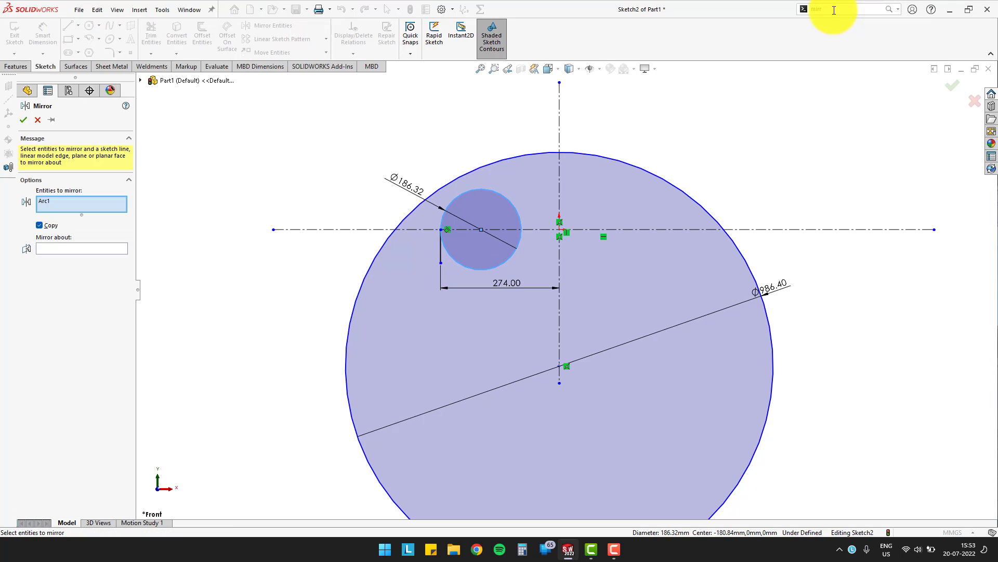
pyautogui.click(64, 248)
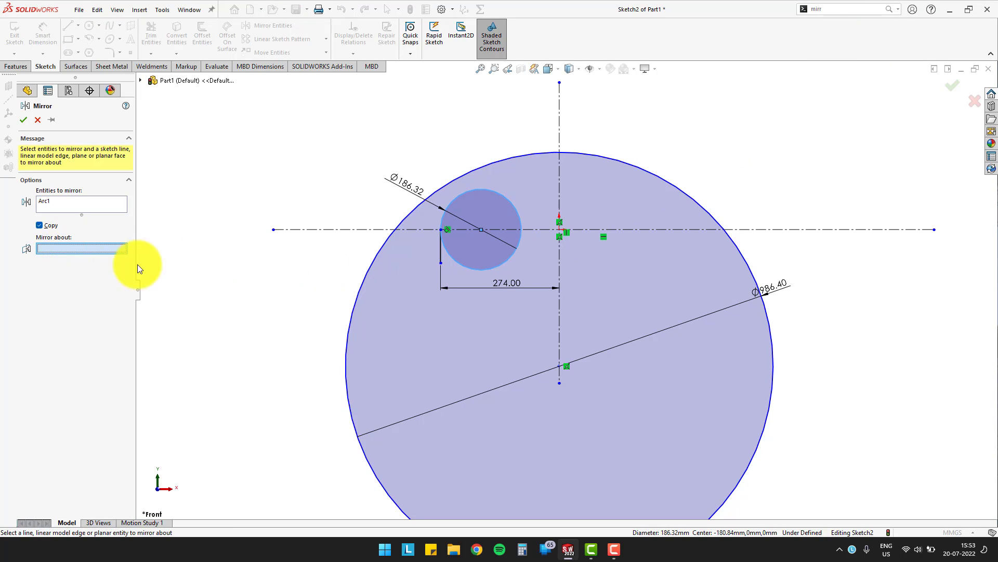
pyautogui.click(560, 265)
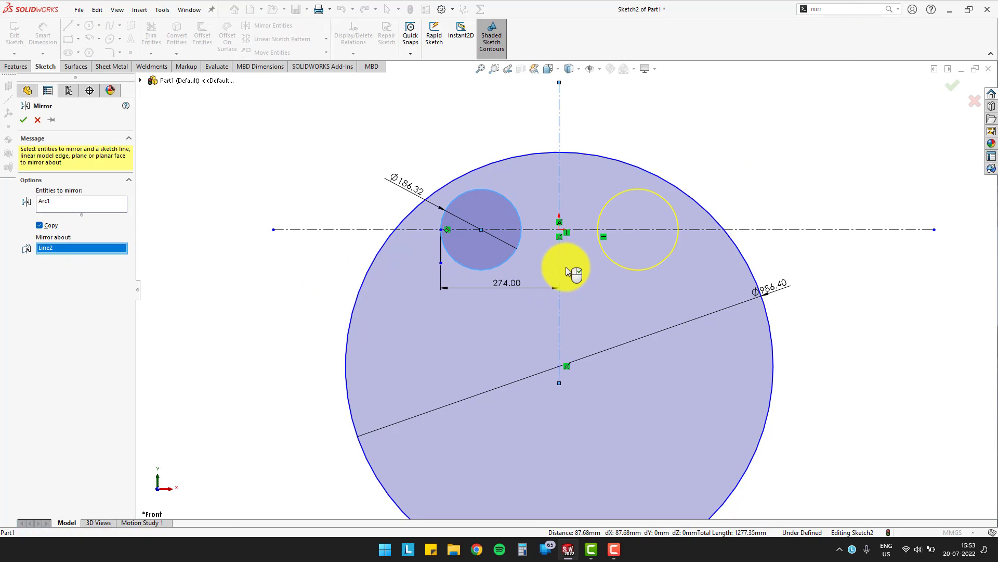
pyautogui.click(962, 86)
pyautogui.press('z')
pyautogui.click(581, 177)
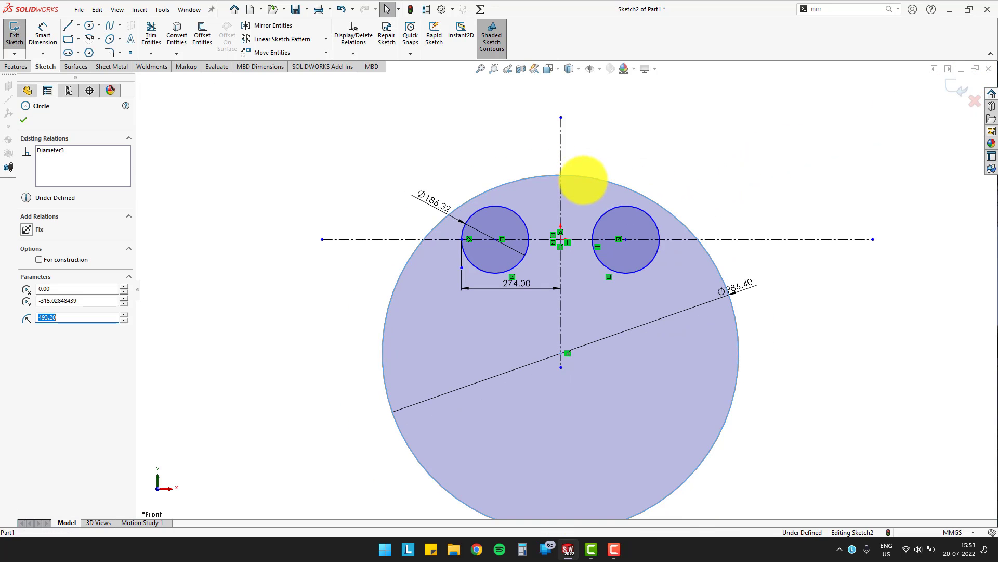
# Step: Add Tangent relations between each of the right and left small circles and the Ø986.40 circle
pyautogui.keyDown('ctrl'); pyautogui.click(618, 208); pyautogui.keyUp('ctrl')
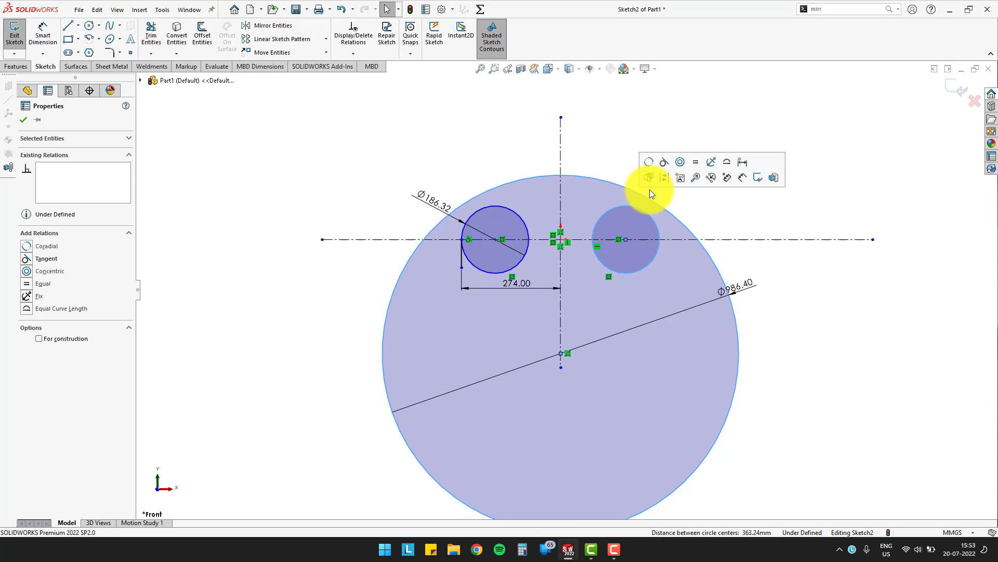
pyautogui.click(664, 162)
pyautogui.click(485, 192)
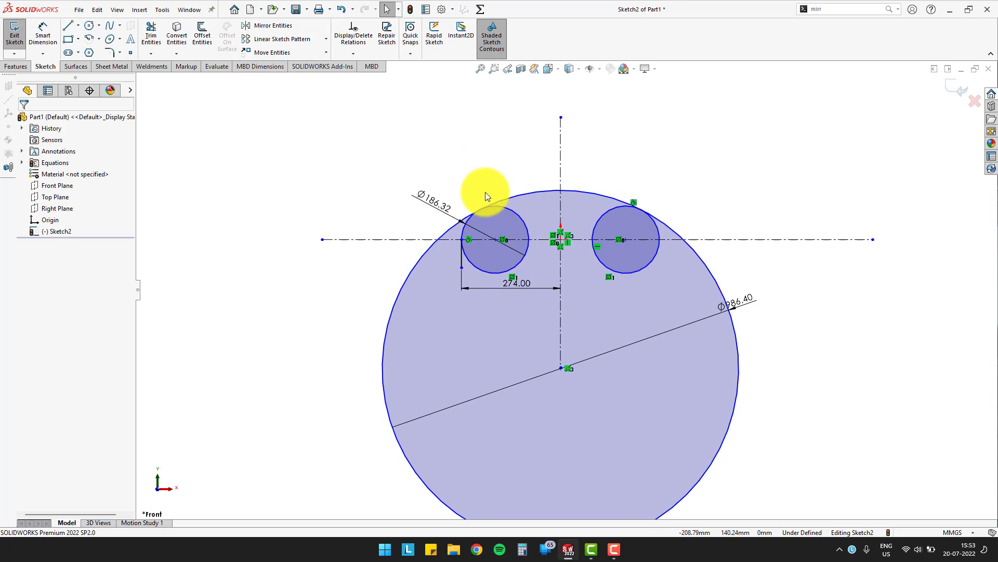
pyautogui.scroll(-2, 485, 192)
pyautogui.click(460, 229)
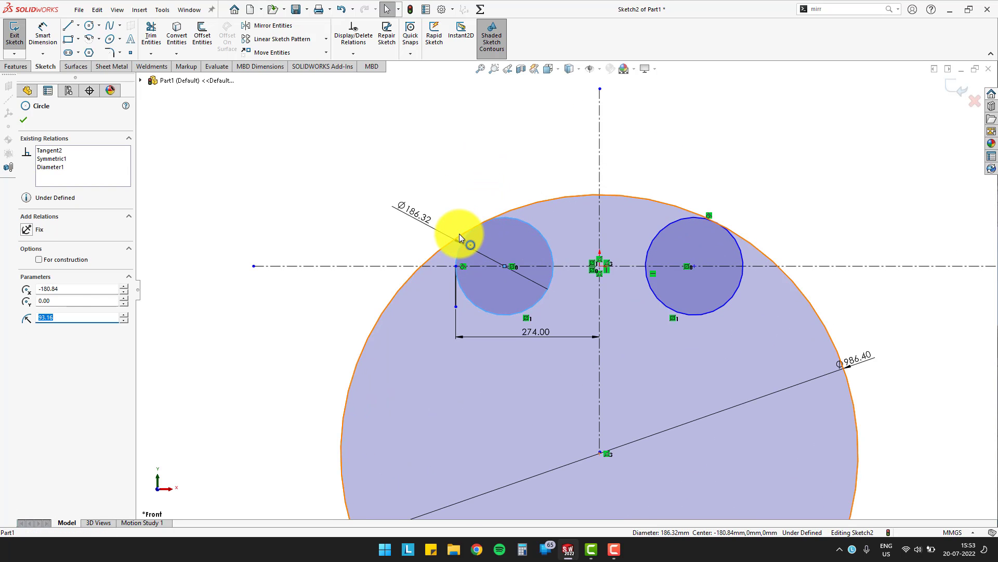
pyautogui.keyDown('ctrl'); pyautogui.click(459, 233); pyautogui.keyUp('ctrl')
pyautogui.click(504, 188)
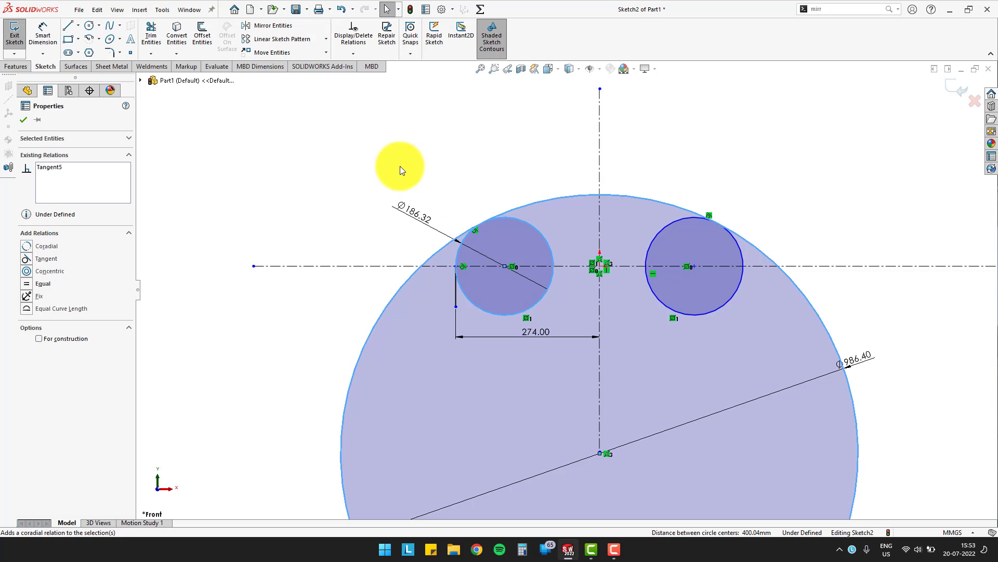
pyautogui.click(401, 171)
pyautogui.scroll(2, 598, 260)
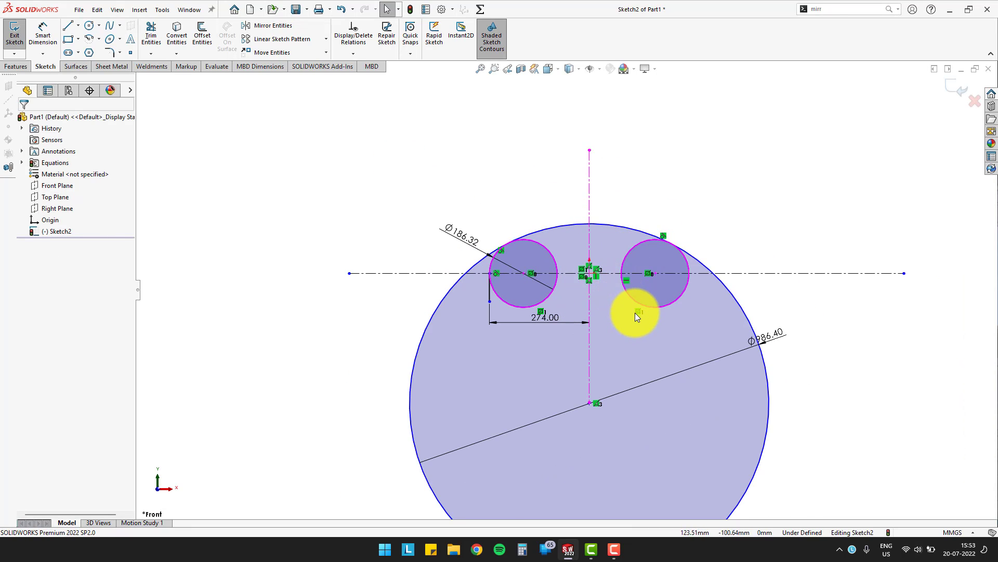
pyautogui.scroll(1, 635, 313)
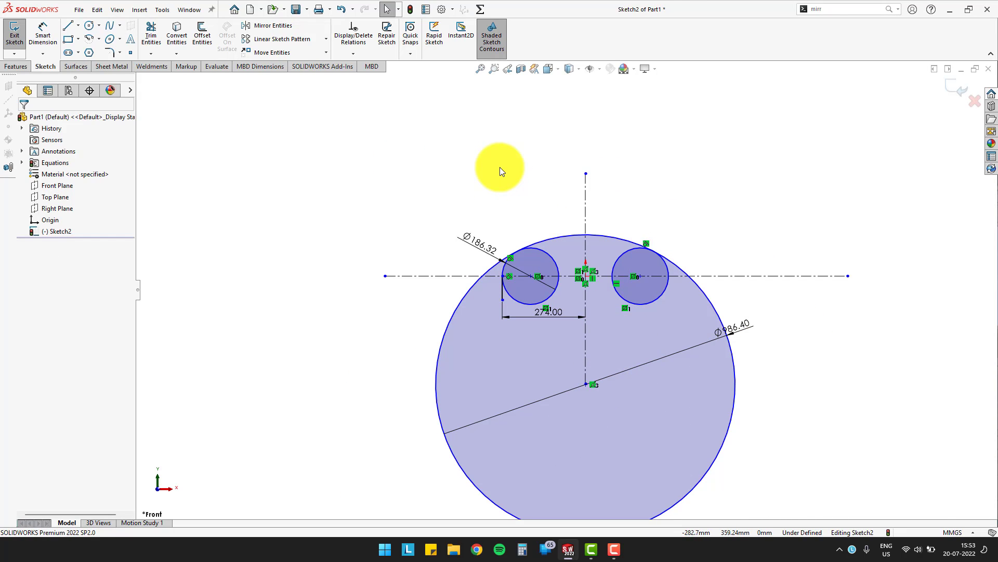
pyautogui.scroll(-1, 569, 231)
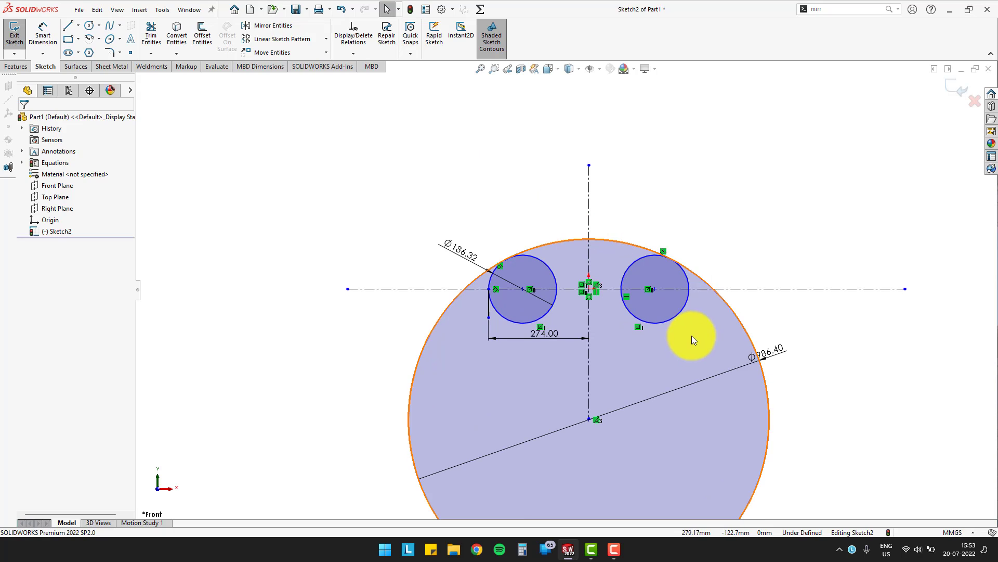
# Step: Move the Ø986.40 and Ø186.32 dimensions to clearer positions above the sketch
pyautogui.moveTo(769, 352); pyautogui.dragTo(517, 154)
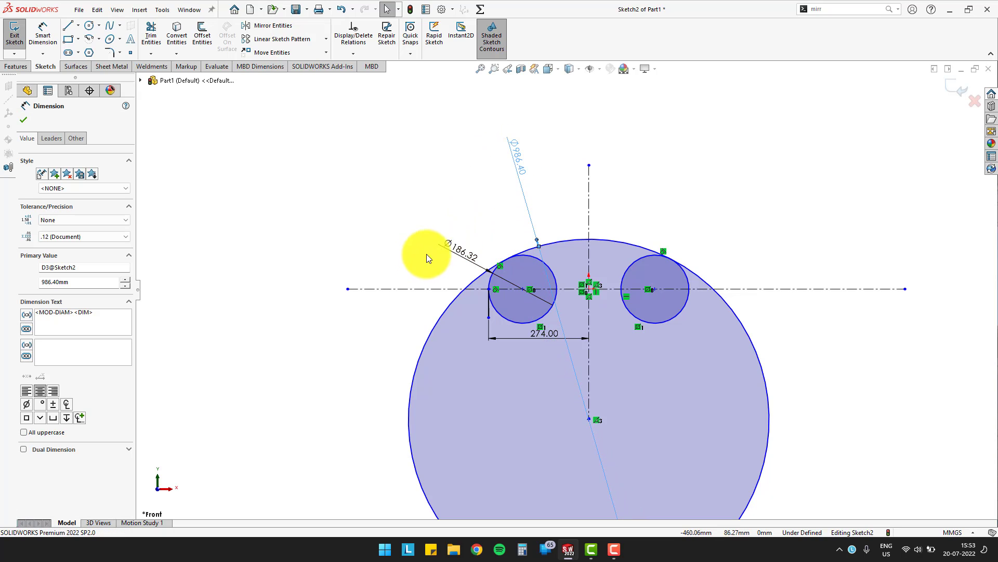
pyautogui.moveTo(426, 254)
pyautogui.mouseDown()
pyautogui.moveTo(455, 243)
pyautogui.moveTo(471, 214)
pyautogui.moveTo(435, 225)
pyautogui.mouseUp()
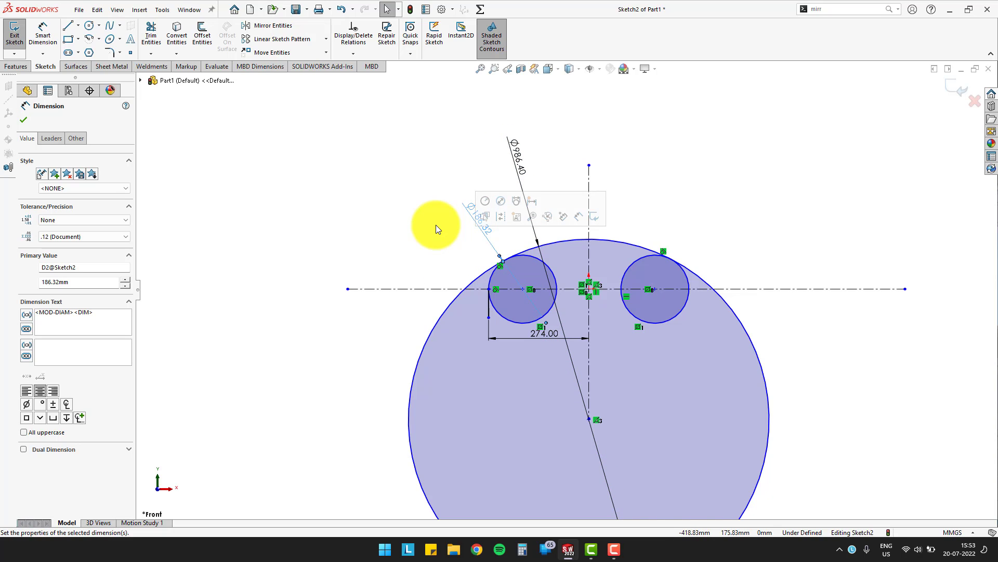
pyautogui.click(376, 114)
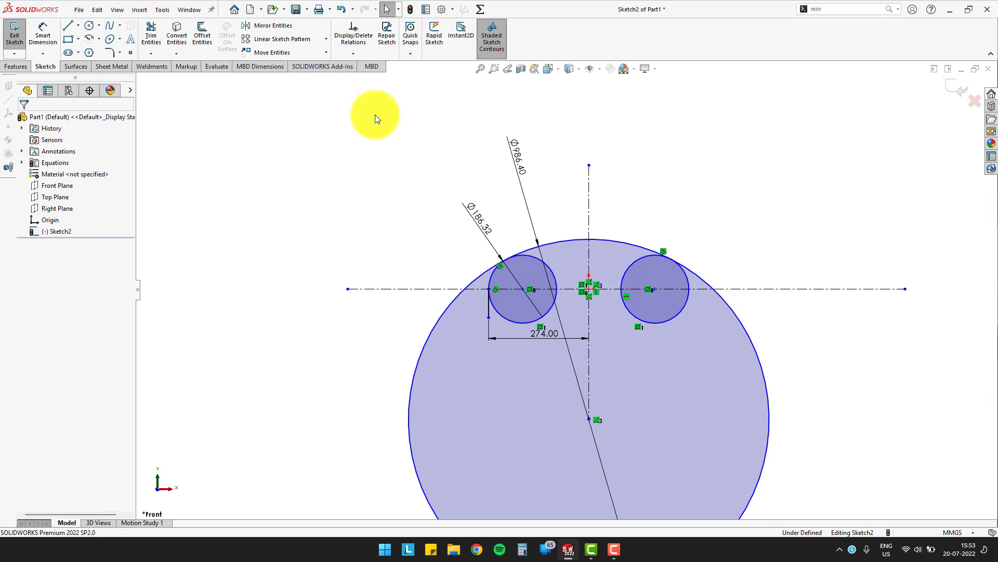
# Step: Display the Ø186.32 and Ø986.40 dimensions as radii R93.16 and R493.20
pyautogui.click(482, 225)
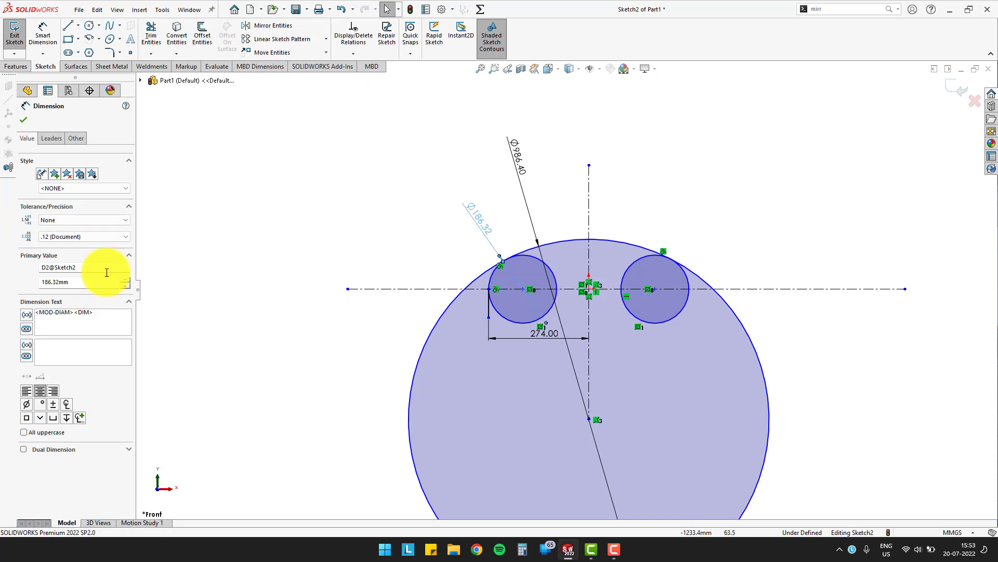
pyautogui.click(50, 138)
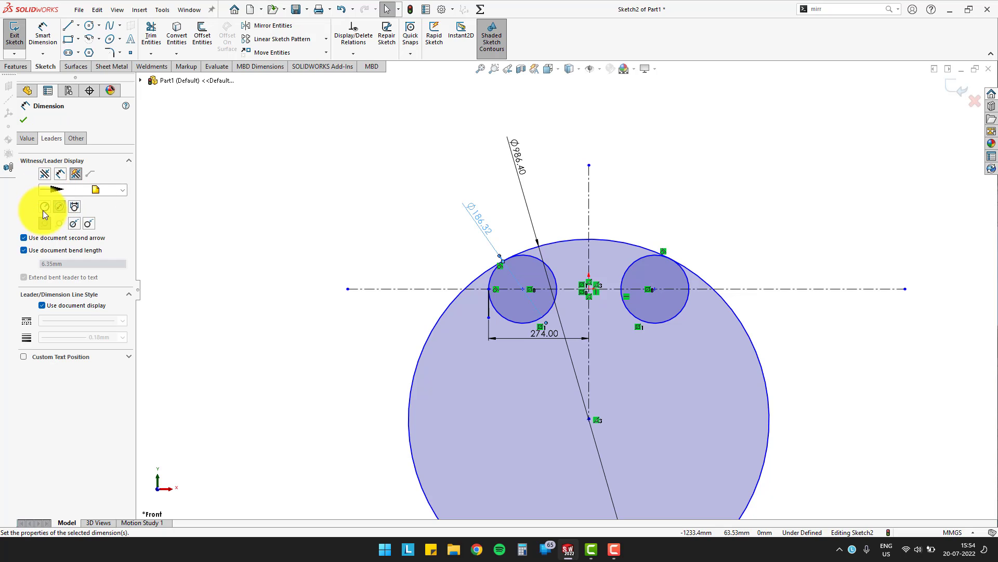
pyautogui.click(45, 207)
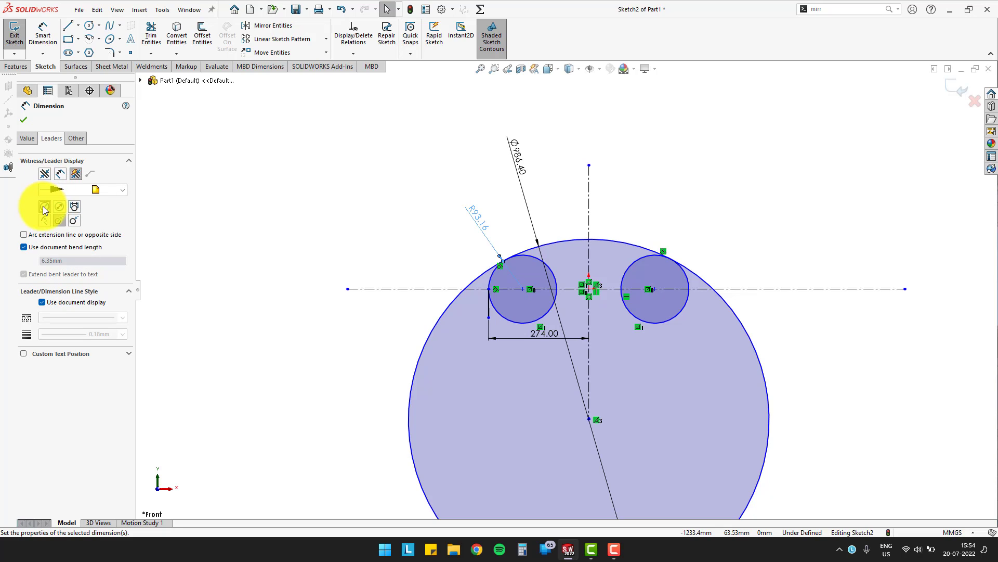
pyautogui.click(24, 120)
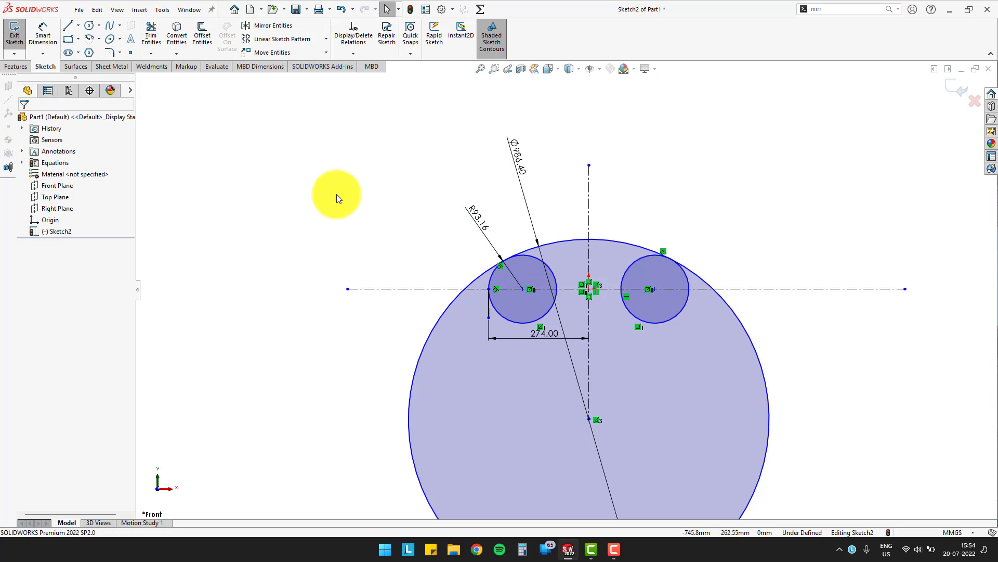
pyautogui.click(516, 151)
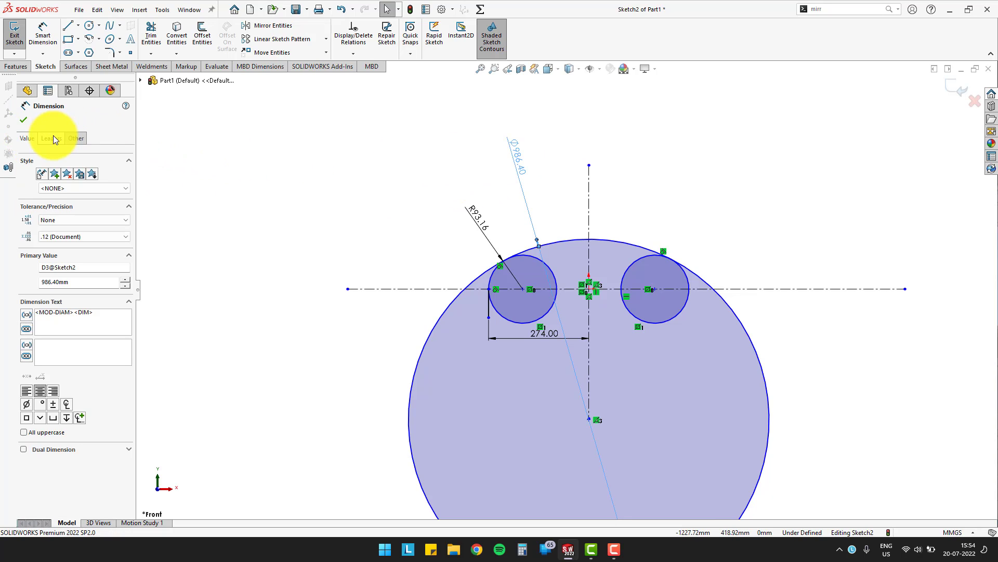
pyautogui.click(52, 138)
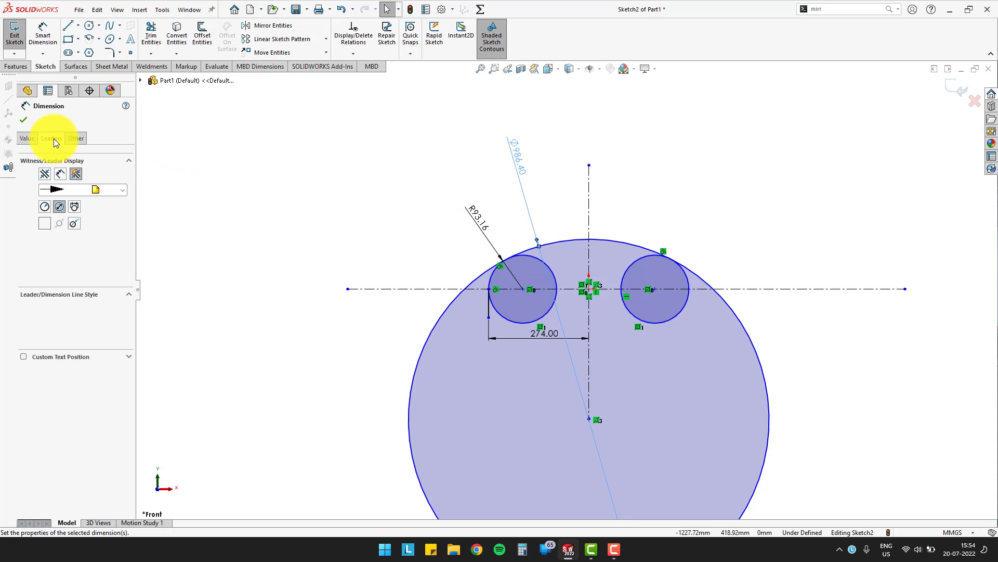
pyautogui.click(45, 207)
pyautogui.click(24, 121)
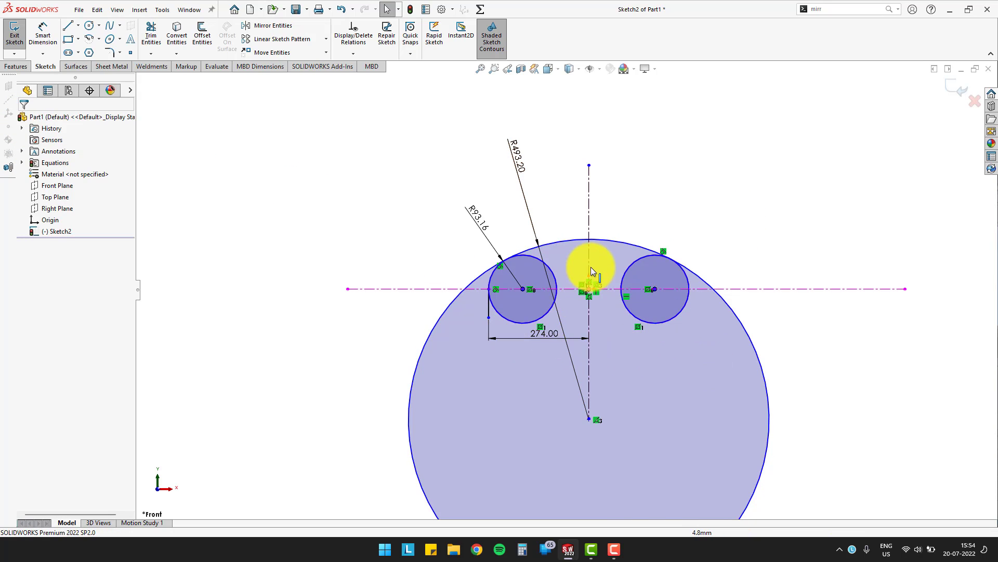
pyautogui.scroll(-1, 599, 280)
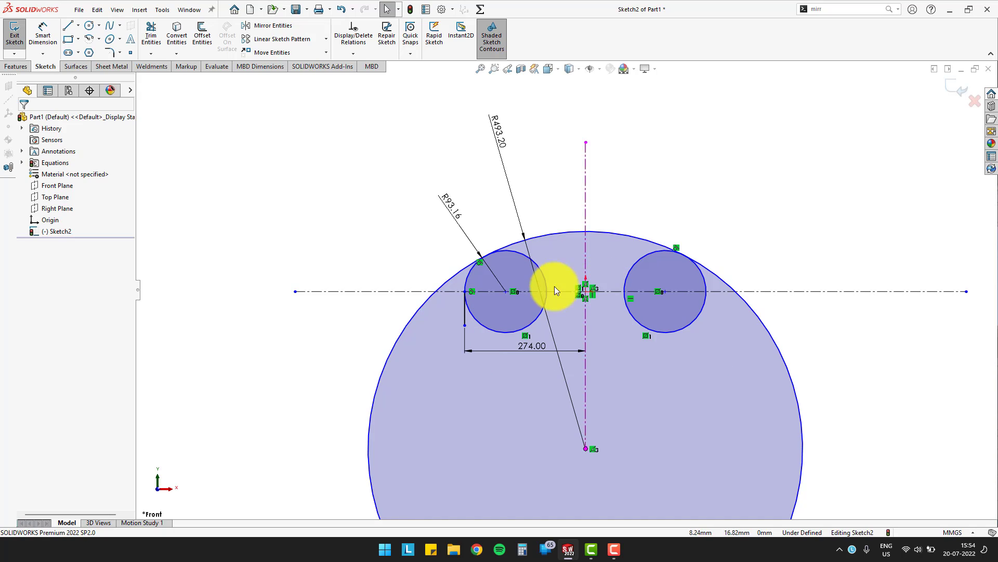
pyautogui.scroll(1, 518, 318)
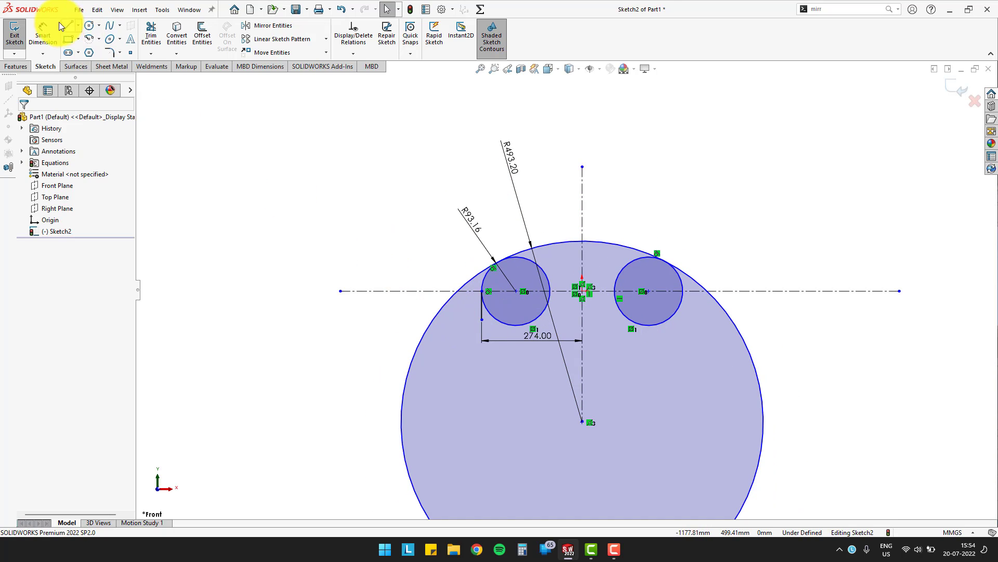
# Step: Dimension the short vertical flange line to 50.00 mm via the Straight Flange global variable
pyautogui.click(41, 29)
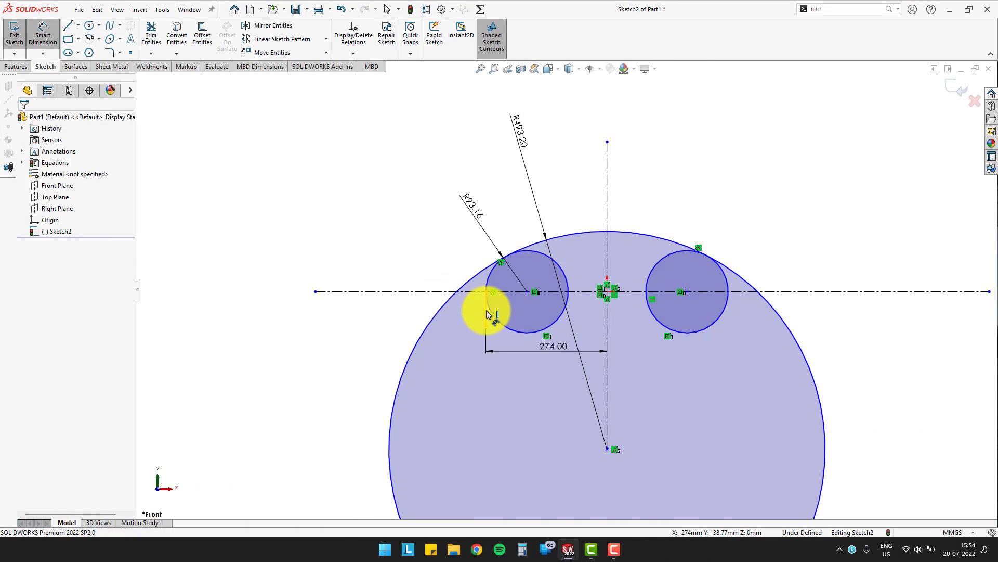
pyautogui.click(487, 313)
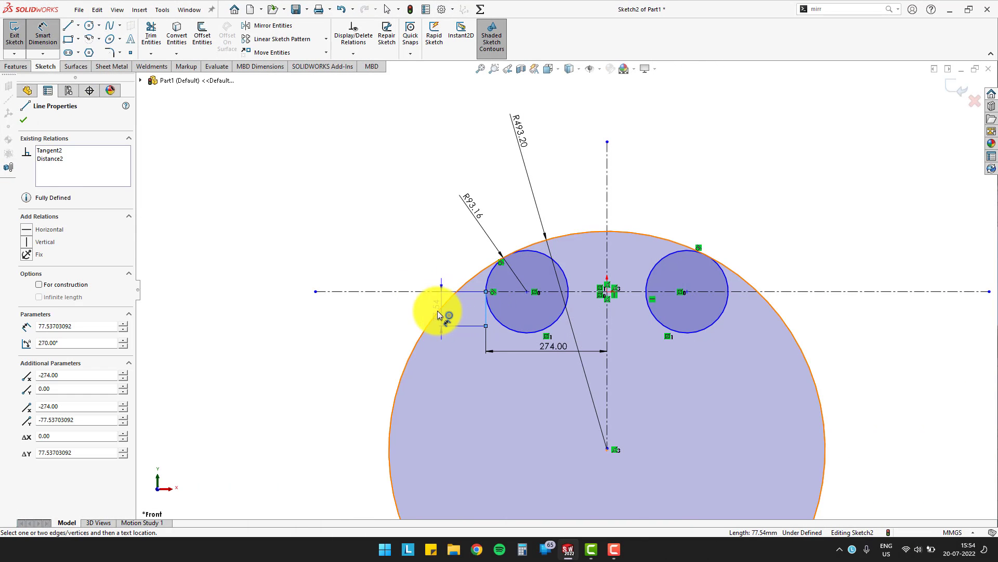
pyautogui.click(375, 322)
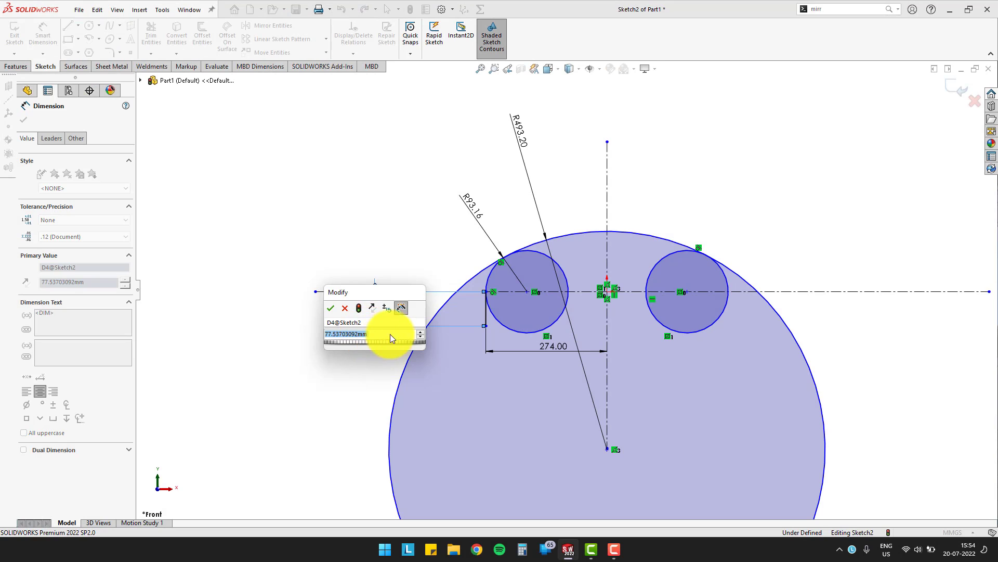
pyautogui.write('=')
pyautogui.moveTo(388, 351)
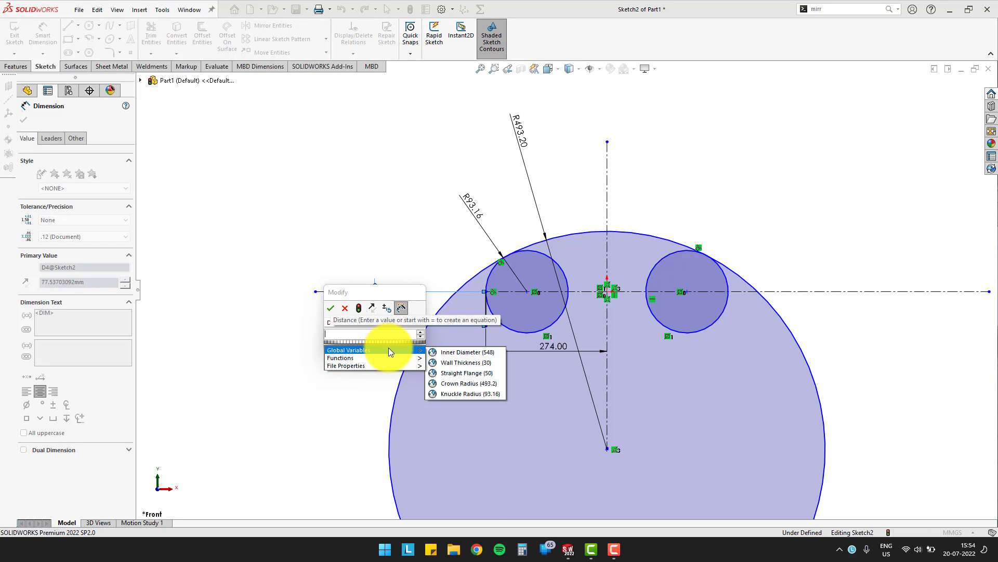
pyautogui.click(465, 373)
pyautogui.click(331, 308)
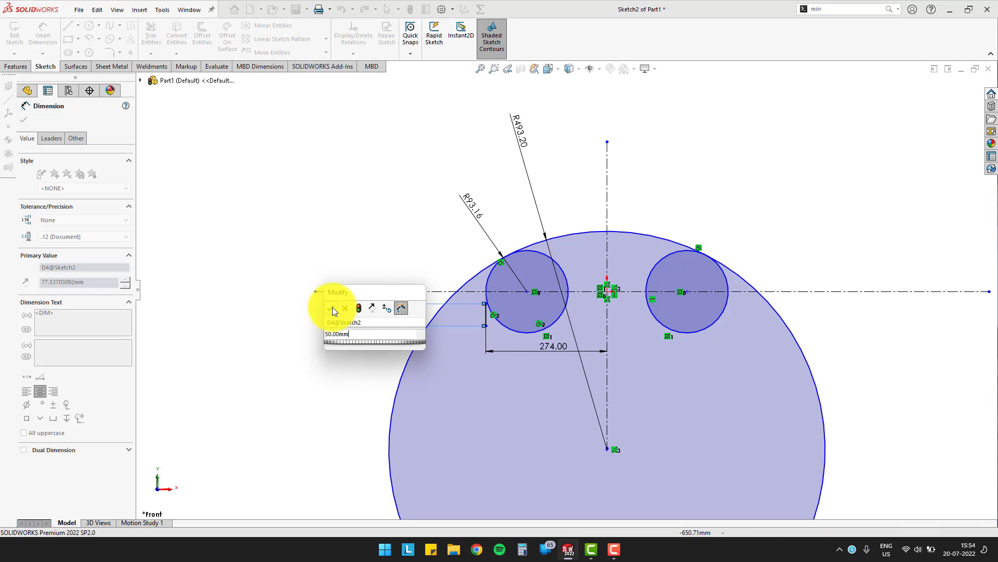
pyautogui.scroll(-3, 484, 315)
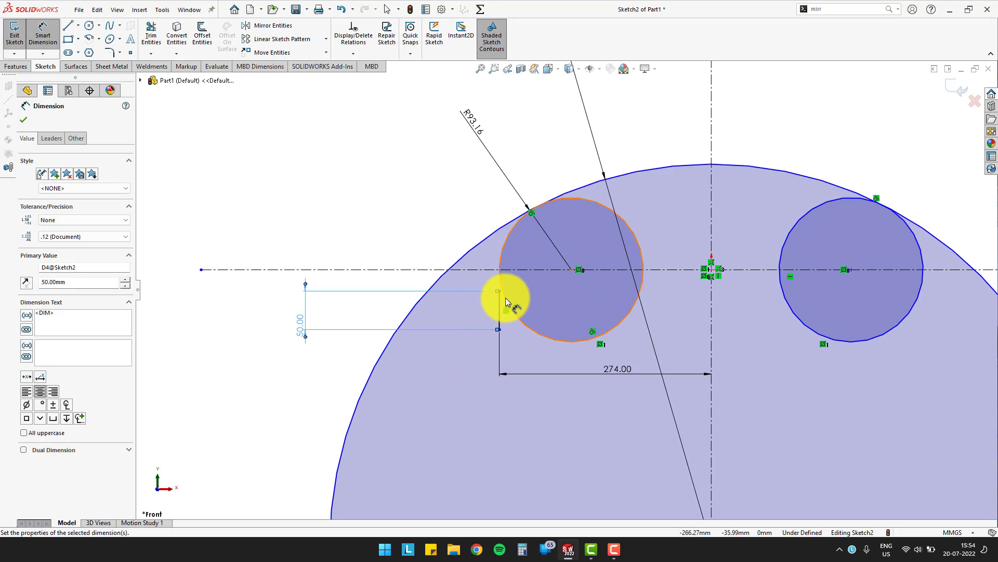
# Step: Make the 50.00 flange line's top endpoint coincident with the horizontal centerline
pyautogui.click(499, 291)
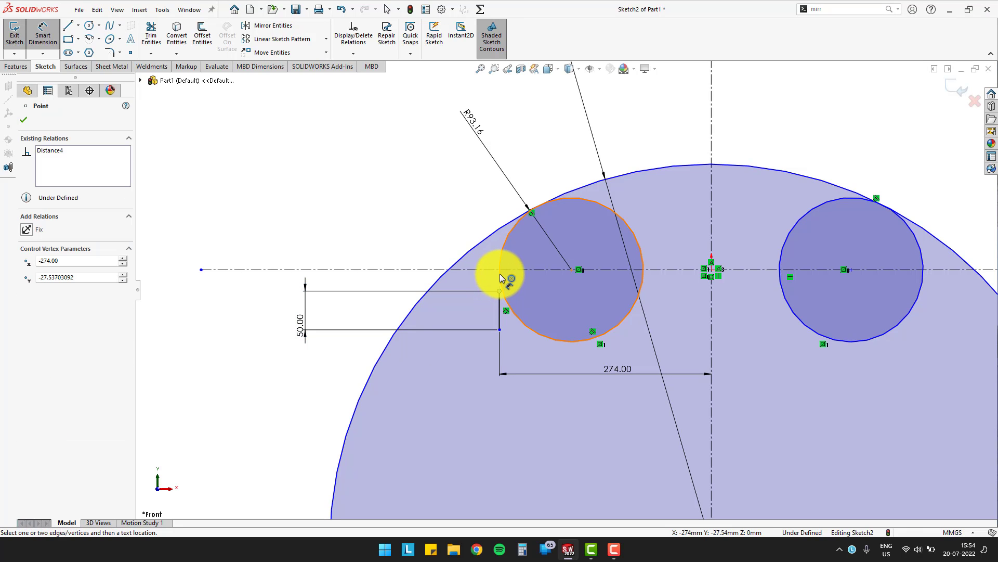
pyautogui.click(502, 274)
pyautogui.press('Escape')
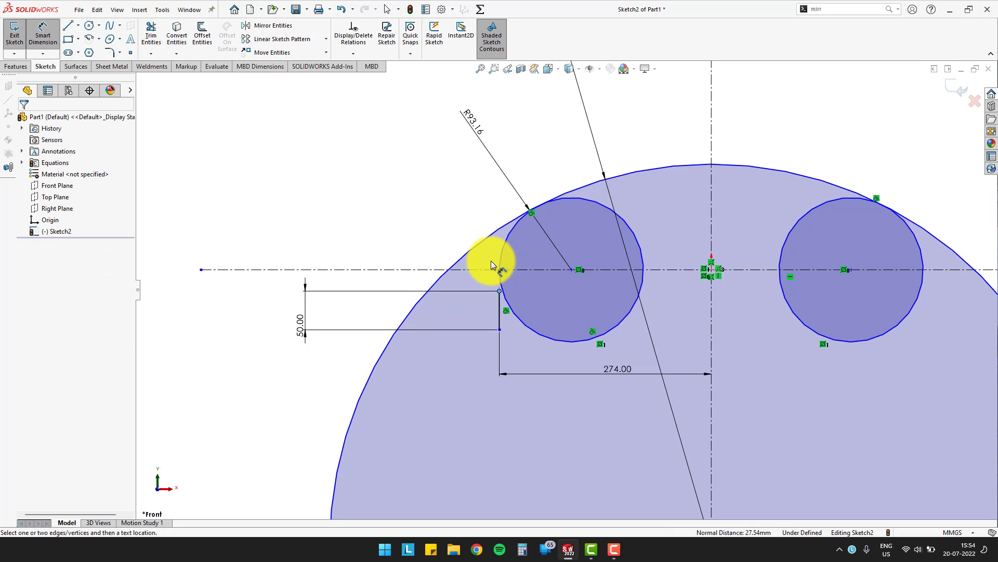
pyautogui.press('Escape')
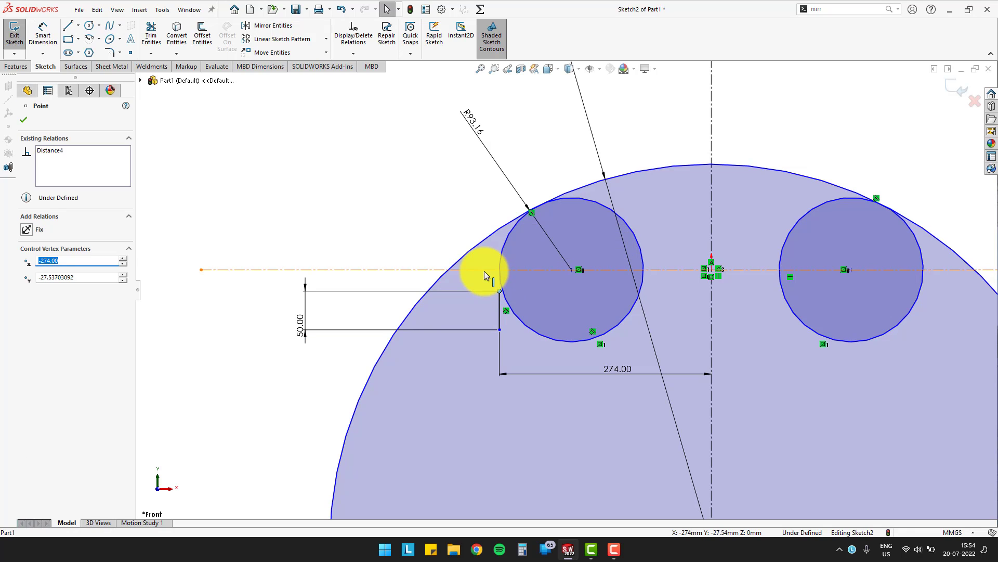
pyautogui.keyDown('ctrl'); pyautogui.click(484, 270); pyautogui.keyUp('ctrl')
pyautogui.click(530, 228)
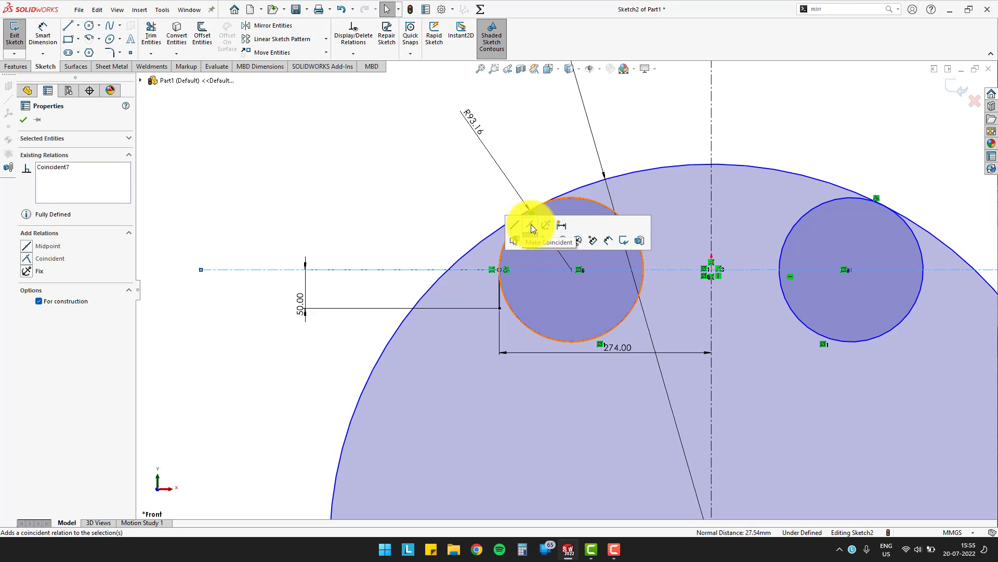
pyautogui.press('z')
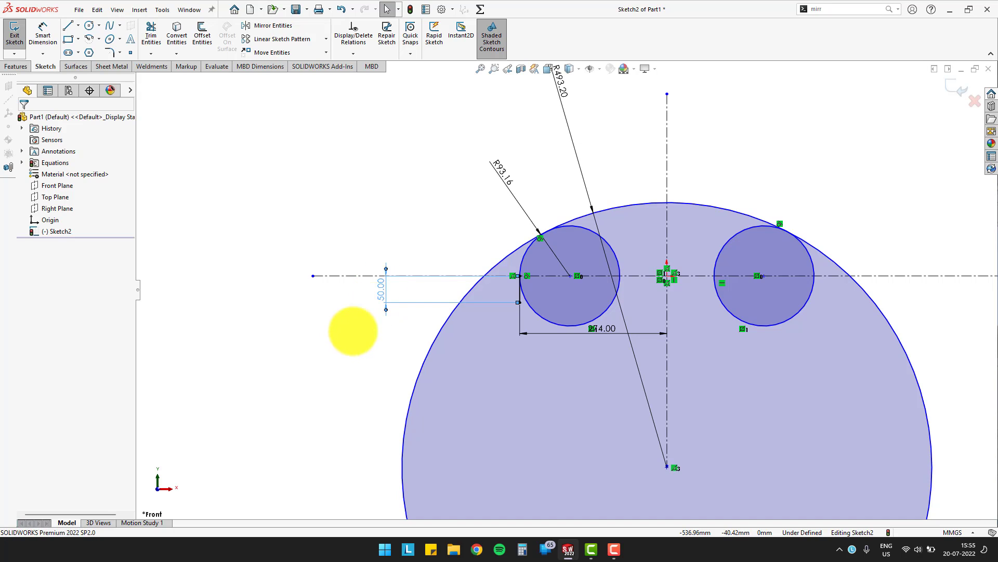
pyautogui.scroll(2, 564, 291)
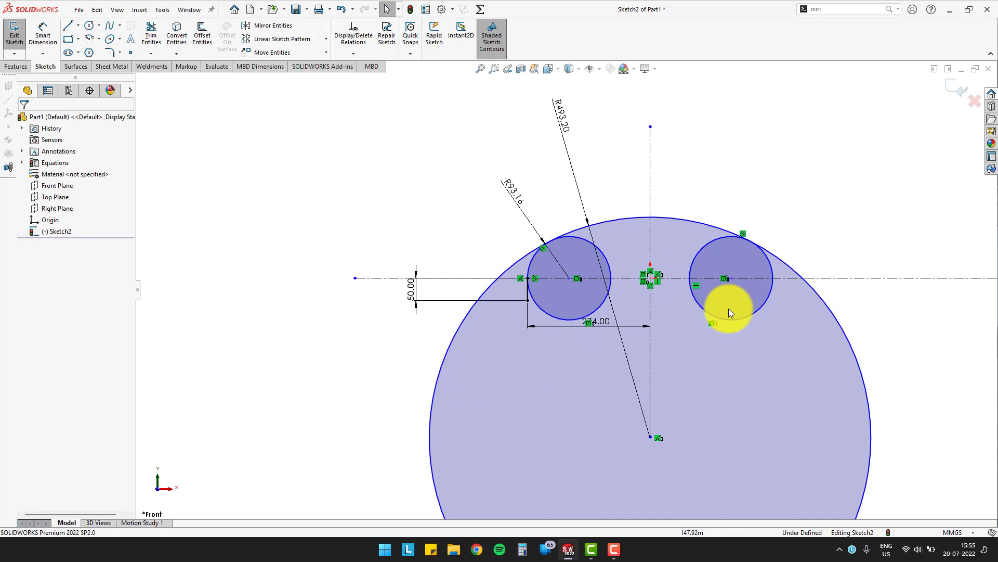
pyautogui.scroll(3, 729, 301)
pyautogui.scroll(-1, 757, 315)
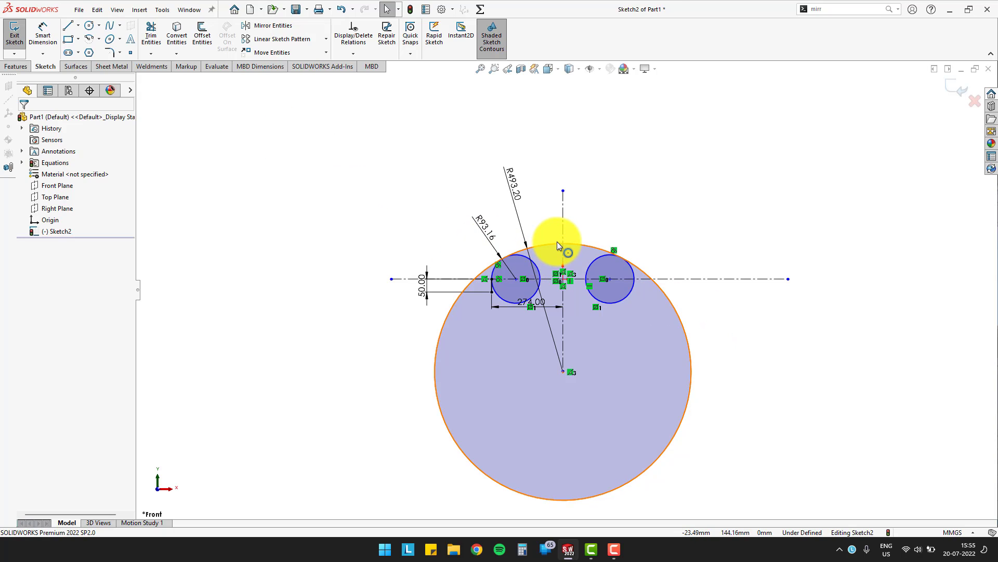
# Step: Power-trim the lower part of the large circle, undoing an over-broad second trim
pyautogui.click(827, 9)
pyautogui.press('BackSpace')
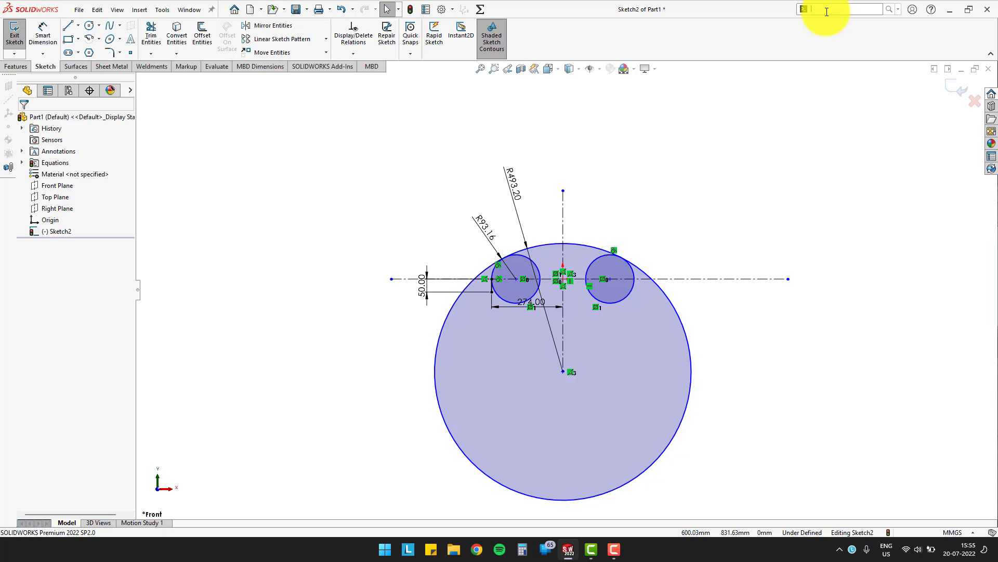
pyautogui.write('tri')
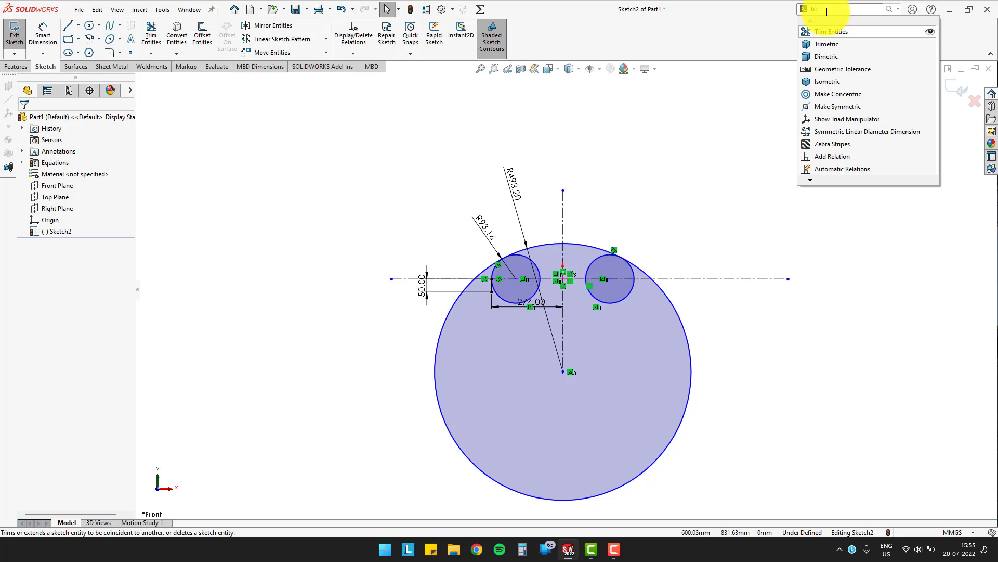
pyautogui.click(869, 32)
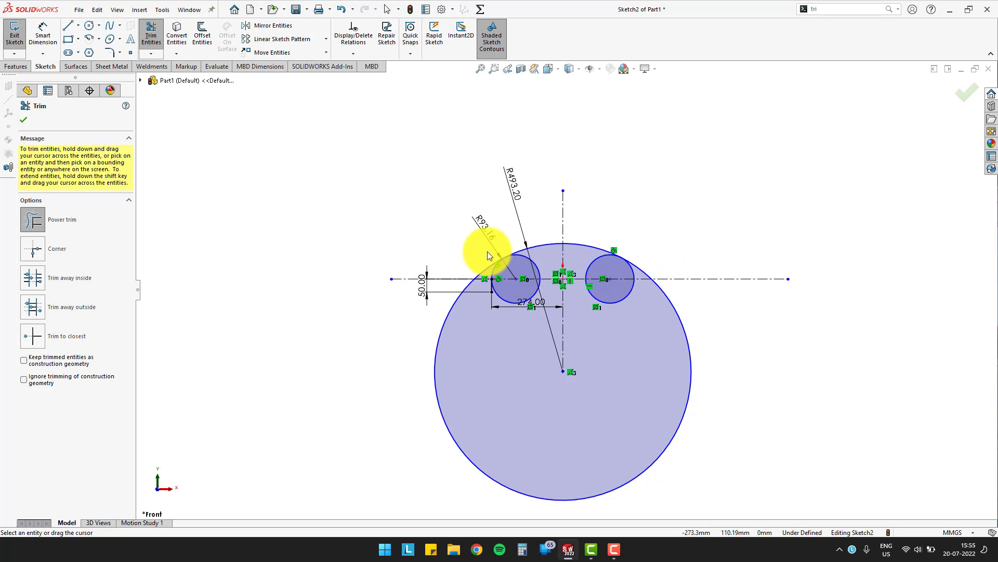
pyautogui.moveTo(484, 271)
pyautogui.mouseDown()
pyautogui.moveTo(479, 283)
pyautogui.moveTo(439, 296)
pyautogui.moveTo(458, 324)
pyautogui.moveTo(576, 270)
pyautogui.moveTo(610, 214)
pyautogui.moveTo(594, 254)
pyautogui.mouseUp()
pyautogui.scroll(-3, 576, 263)
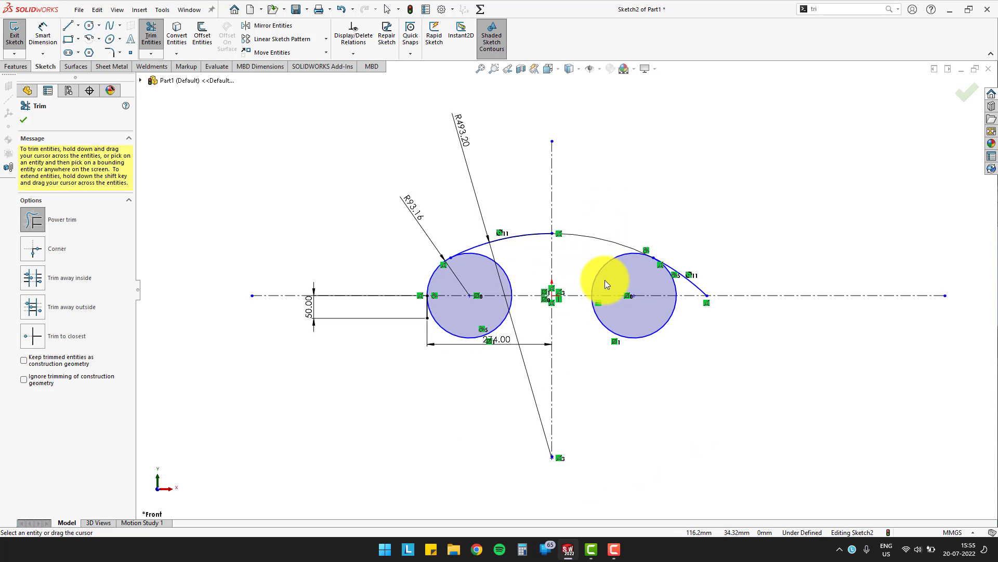
pyautogui.scroll(-2, 617, 279)
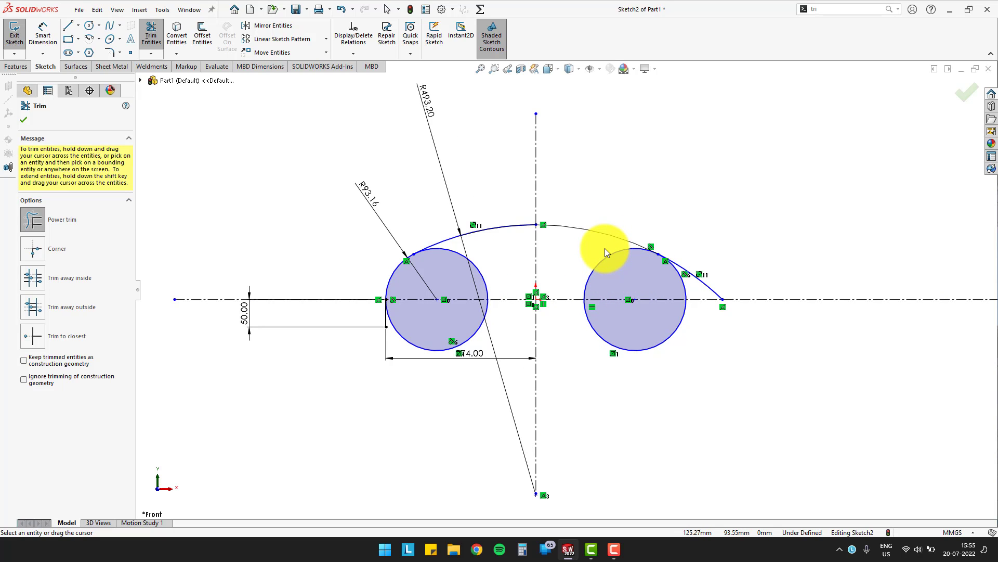
pyautogui.moveTo(698, 251)
pyautogui.mouseDown()
pyautogui.moveTo(672, 284)
pyautogui.moveTo(655, 362)
pyautogui.moveTo(653, 354)
pyautogui.mouseUp()
pyautogui.hotkey('ctrl', 'z')
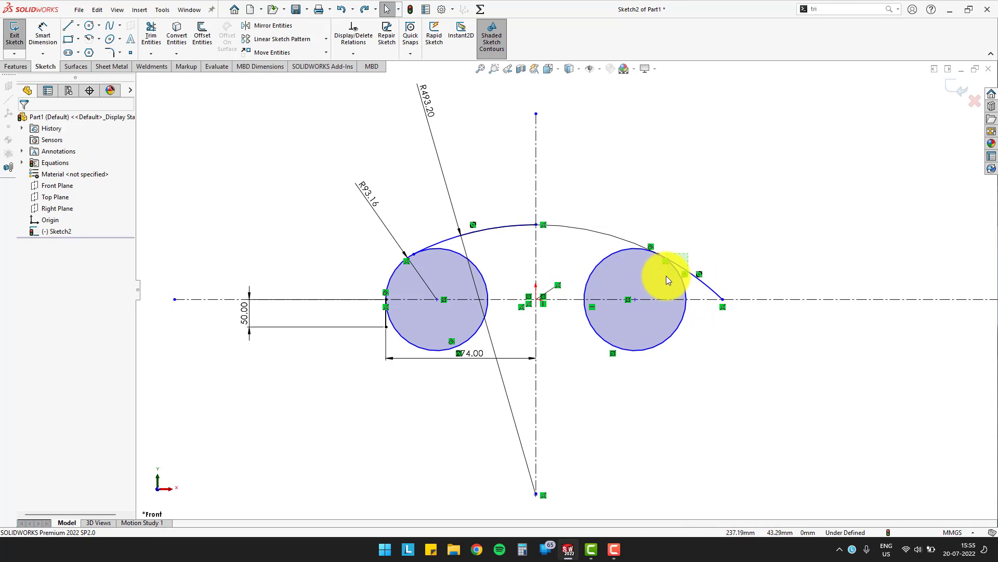
# Step: Trim the right circle, leftover lower arc and short line, leaving the upper-left knuckle arc
pyautogui.click(828, 12)
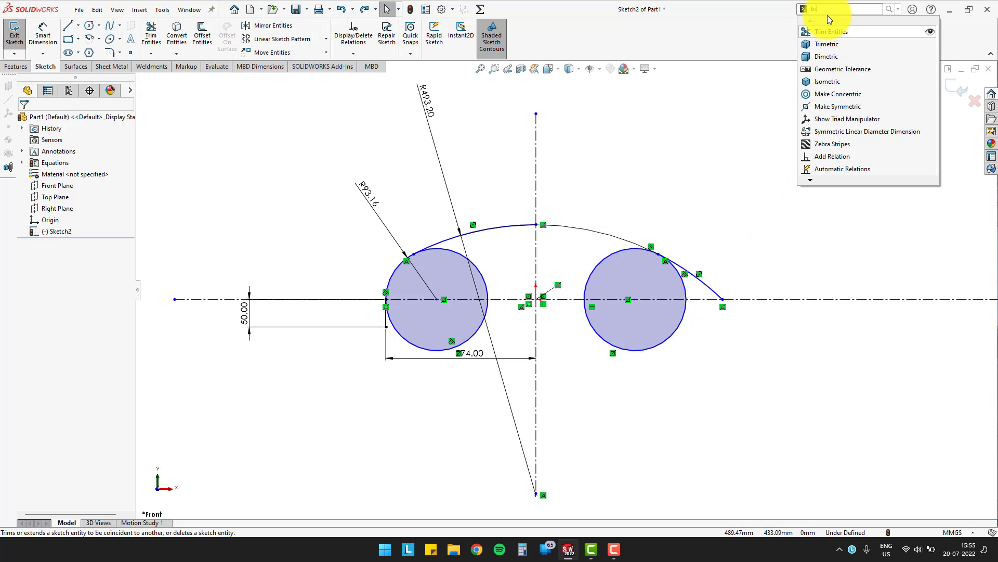
pyautogui.click(863, 31)
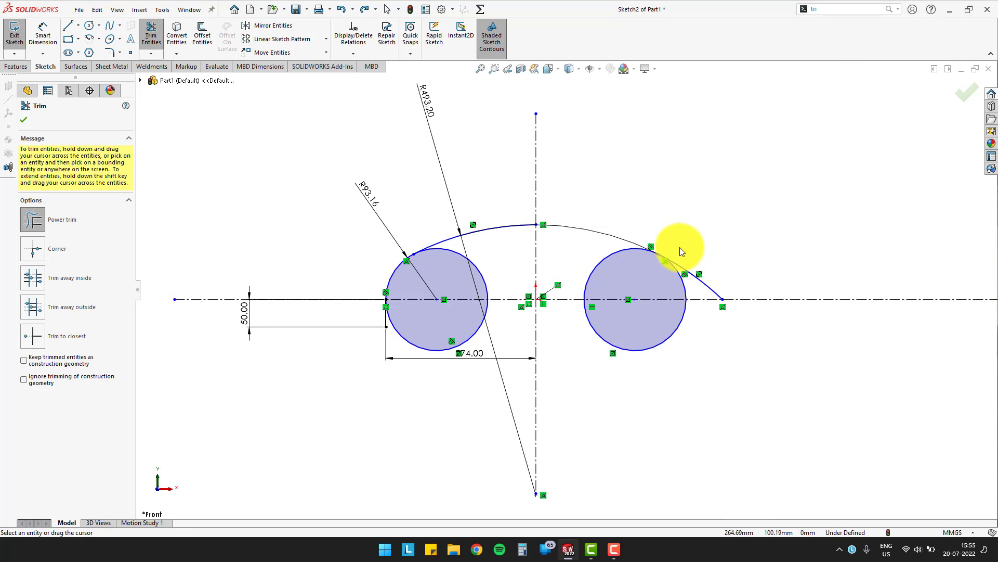
pyautogui.moveTo(679, 255); pyautogui.dragTo(675, 270)
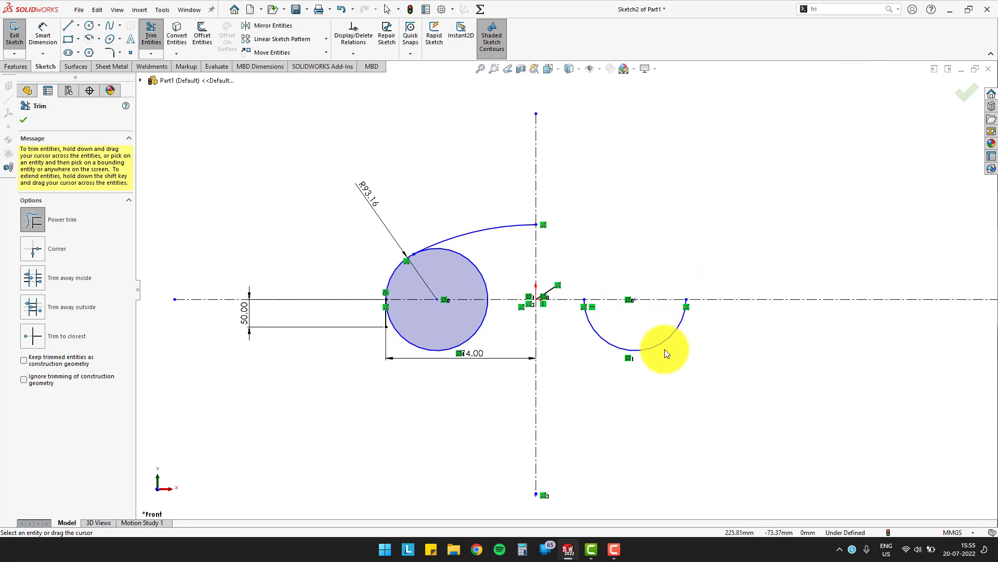
pyautogui.moveTo(666, 355); pyautogui.dragTo(601, 339)
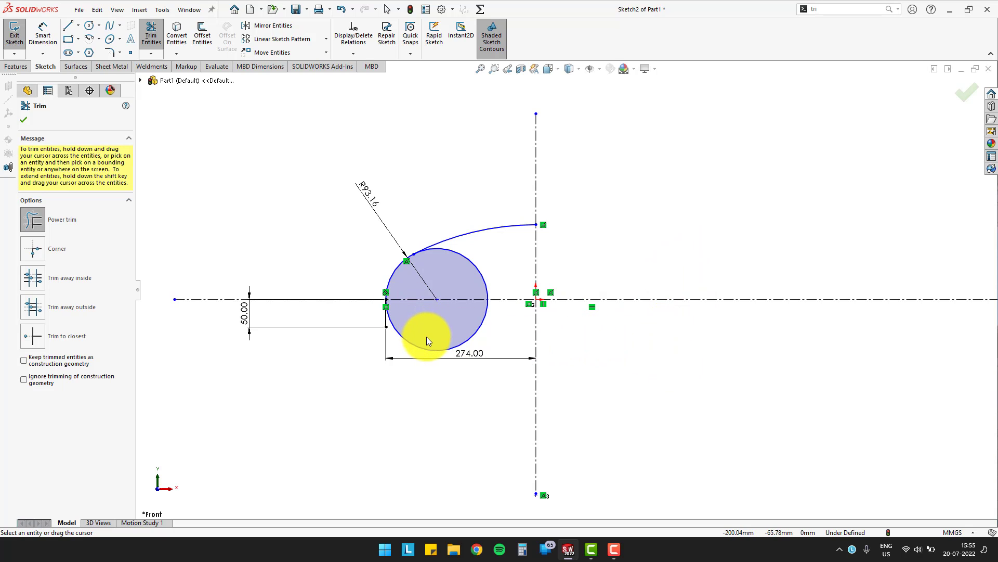
pyautogui.moveTo(427, 337)
pyautogui.mouseDown()
pyautogui.moveTo(424, 351)
pyautogui.moveTo(482, 246)
pyautogui.moveTo(466, 267)
pyautogui.mouseUp()
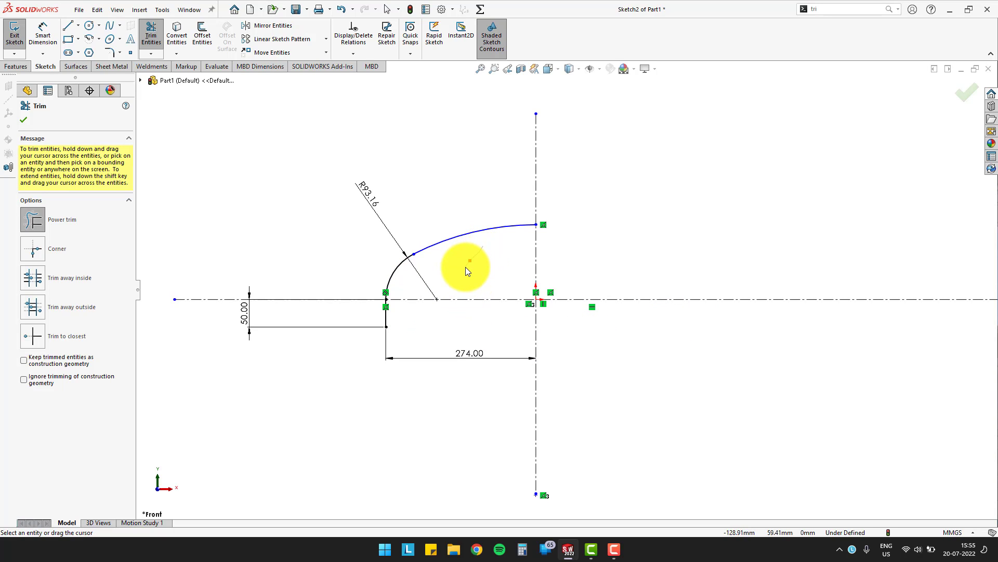
pyautogui.press('Escape')
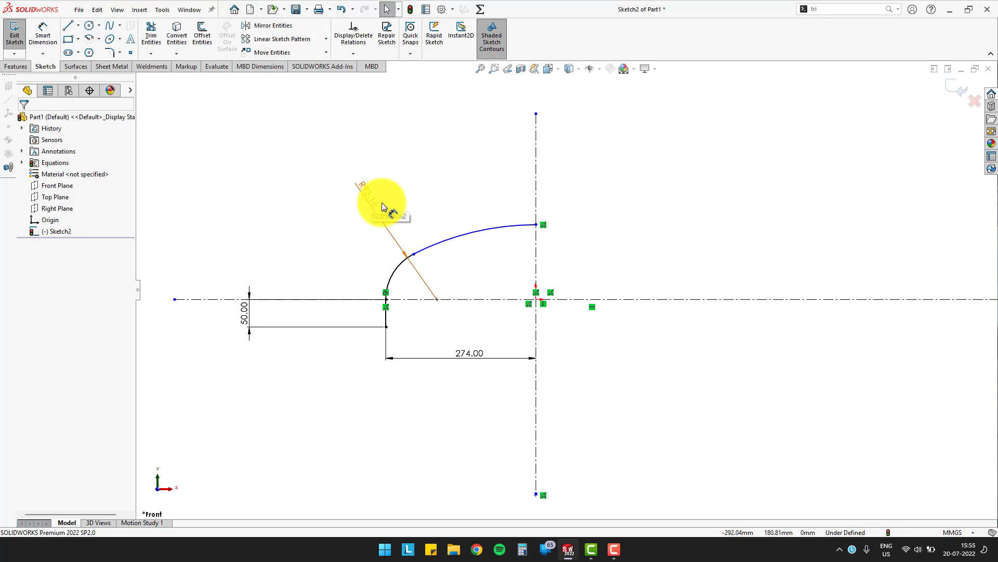
# Step: Add a 493.20 mm radius dimension to the crown arc
pyautogui.click(91, 26)
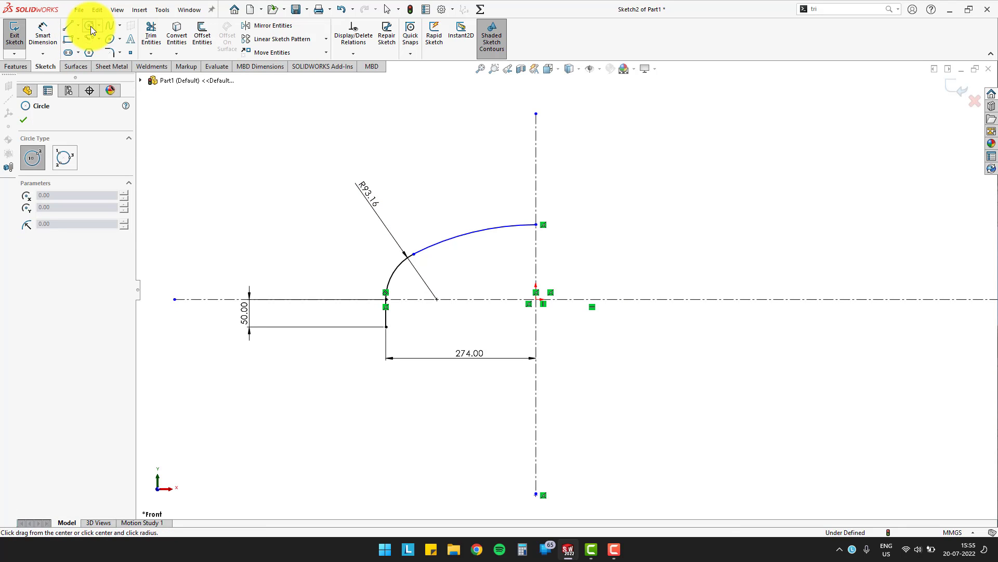
pyautogui.click(47, 28)
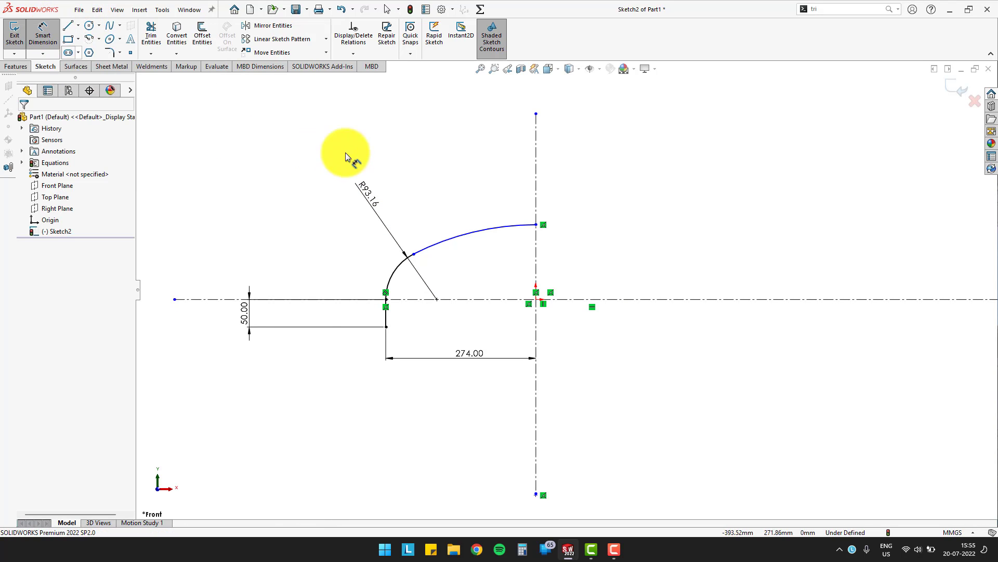
pyautogui.click(461, 229)
pyautogui.click(444, 189)
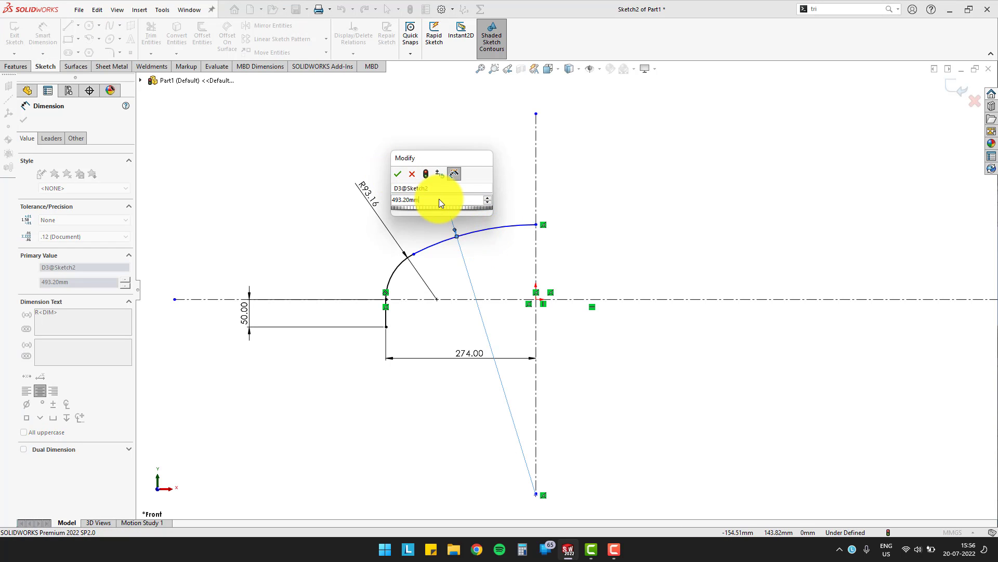
pyautogui.click(406, 201)
pyautogui.click(398, 174)
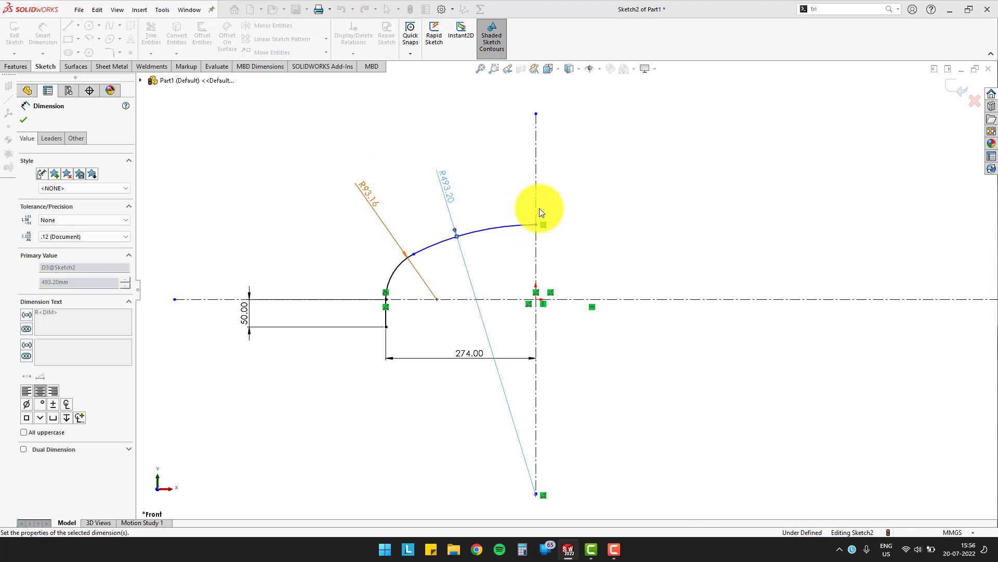
pyautogui.click(595, 211)
pyautogui.press('f')
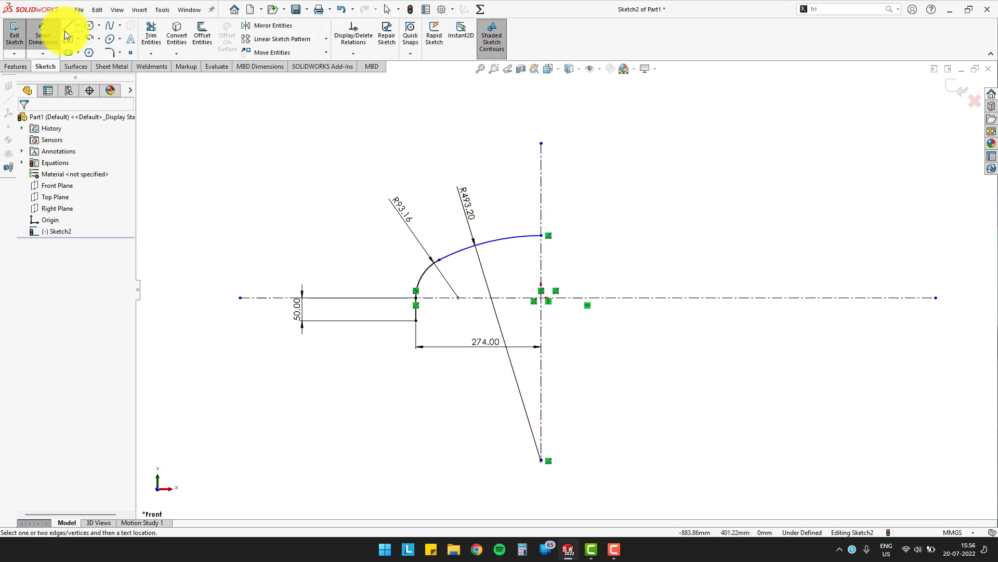
pyautogui.scroll(1, 463, 292)
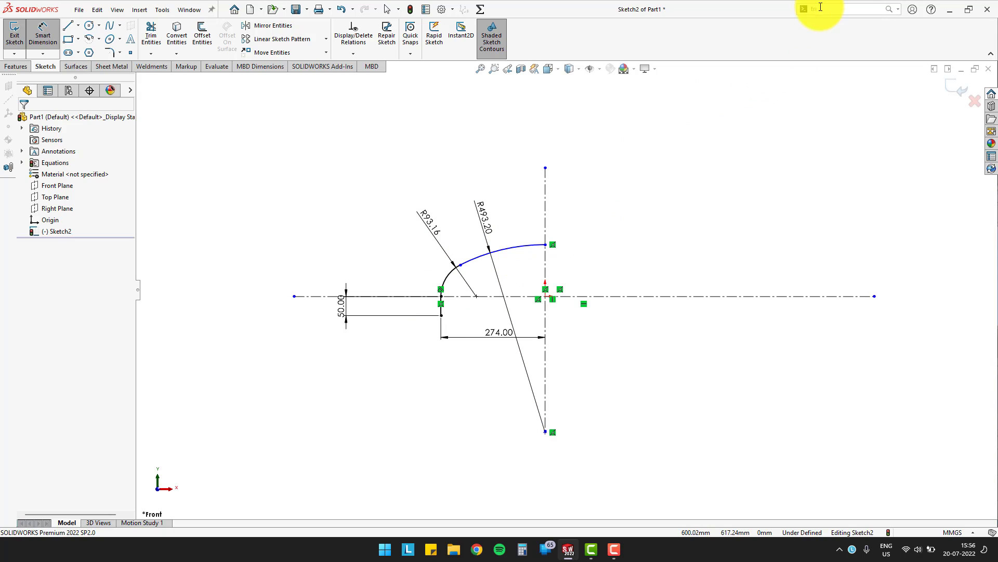
# Step: Offset the flange, knuckle and crown arc chain 30 mm outward with Offset Entities
pyautogui.click(795, 9)
pyautogui.write('offse')
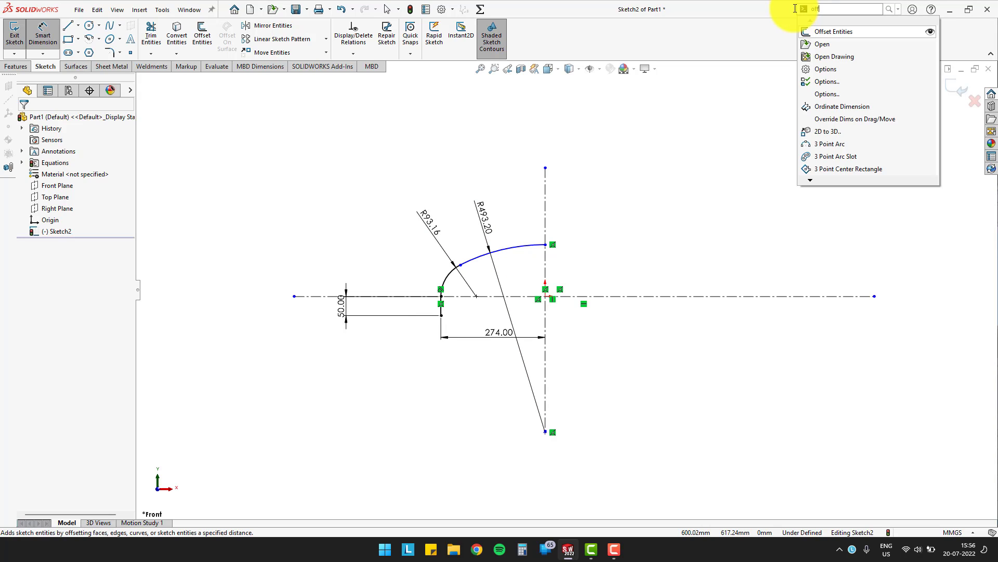
pyautogui.click(857, 24)
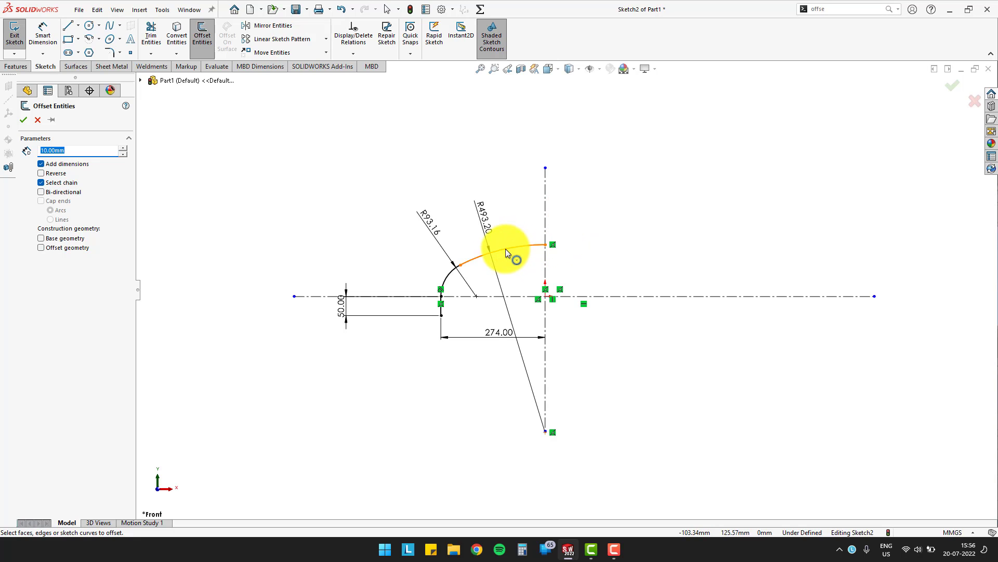
pyautogui.click(485, 254)
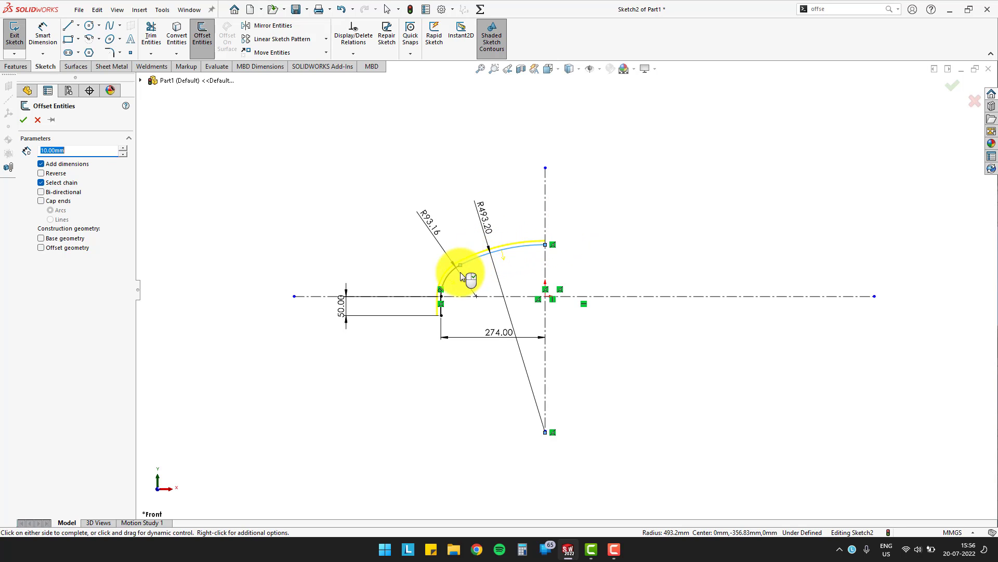
pyautogui.scroll(-4, 483, 266)
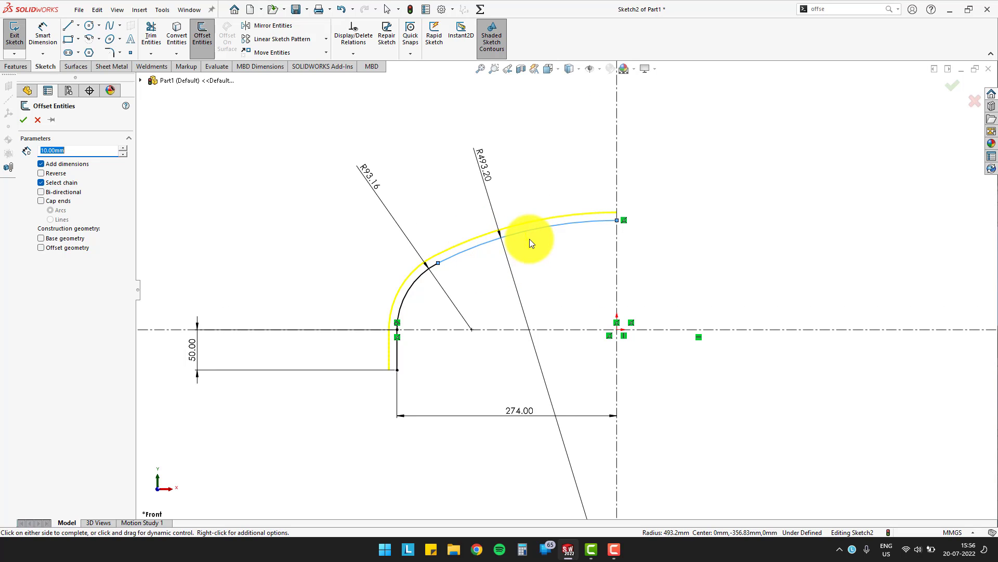
pyautogui.click(56, 173)
pyautogui.click(56, 173)
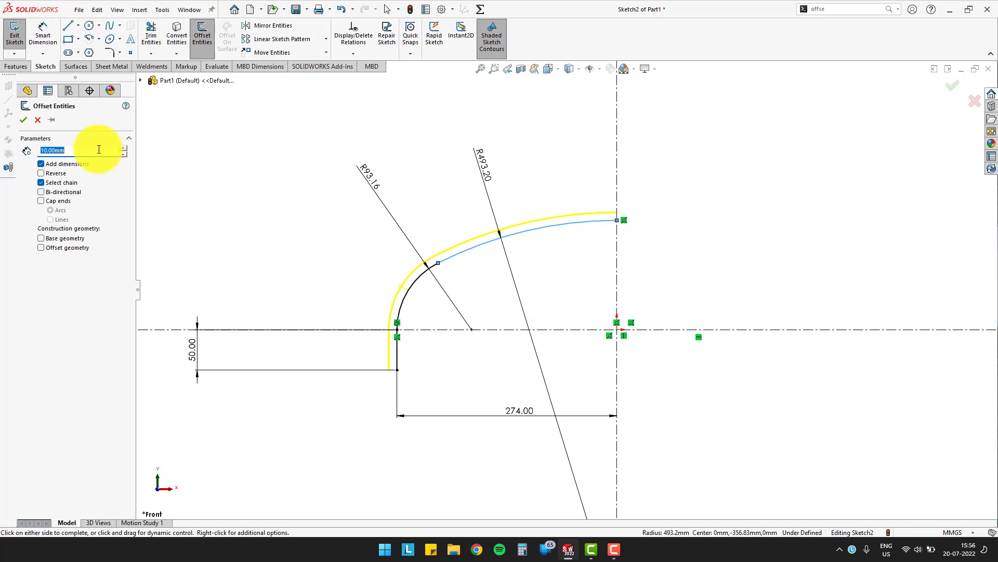
pyautogui.write('30')
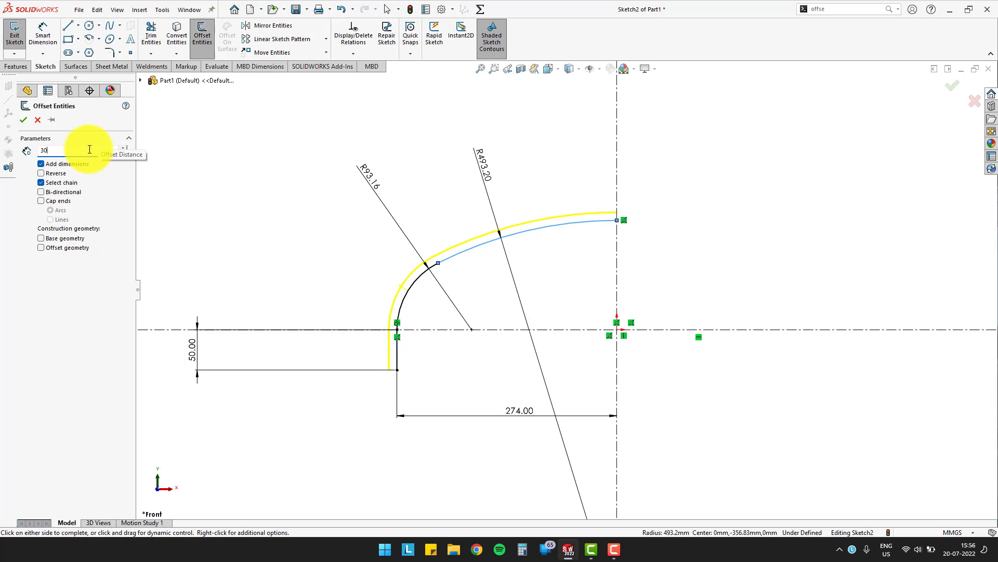
pyautogui.click(23, 120)
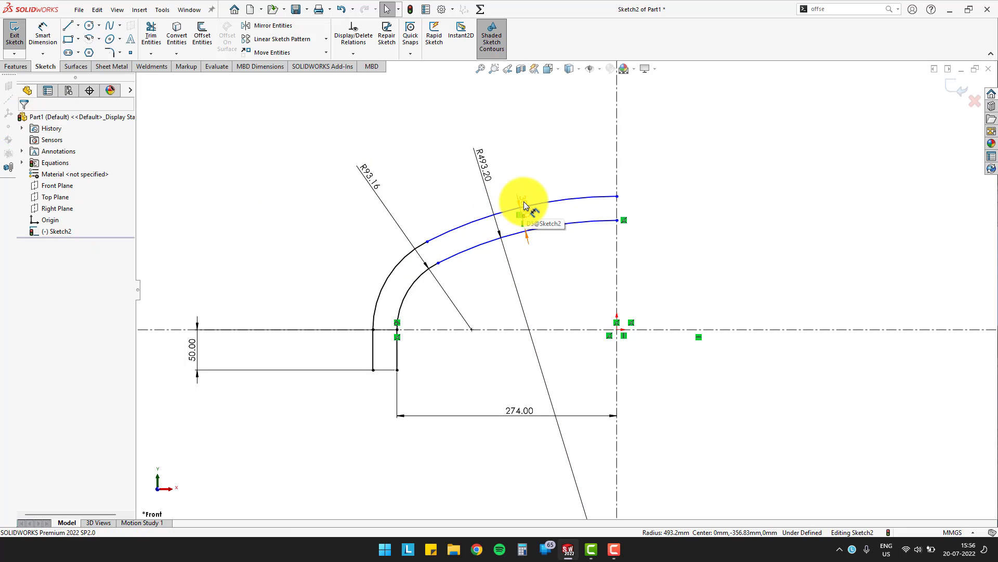
pyautogui.click(526, 203)
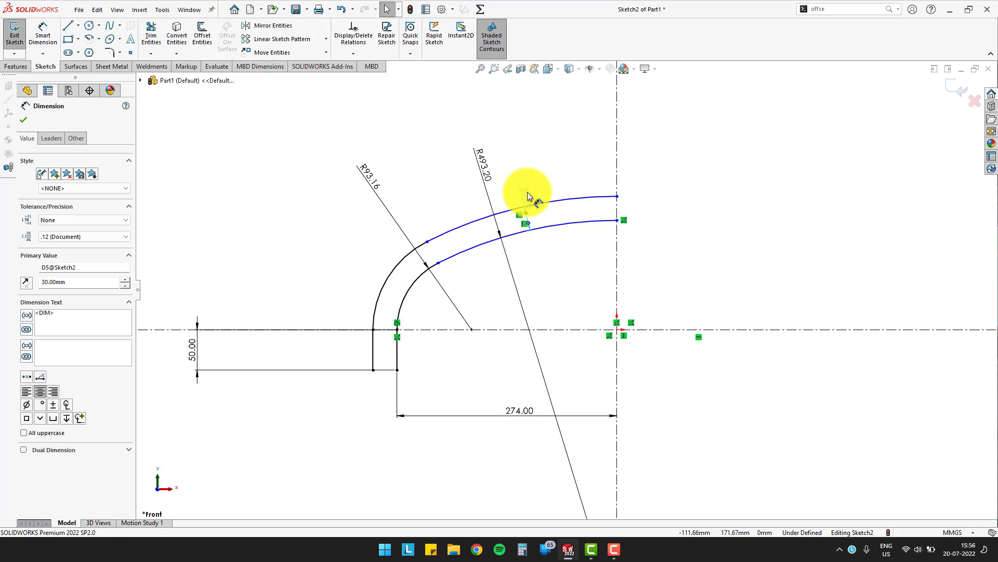
# Step: Reposition the 30.00 offset dimension and set its value to the Wall Thickness global variable
pyautogui.moveTo(576, 151); pyautogui.dragTo(535, 164)
pyautogui.click(532, 134)
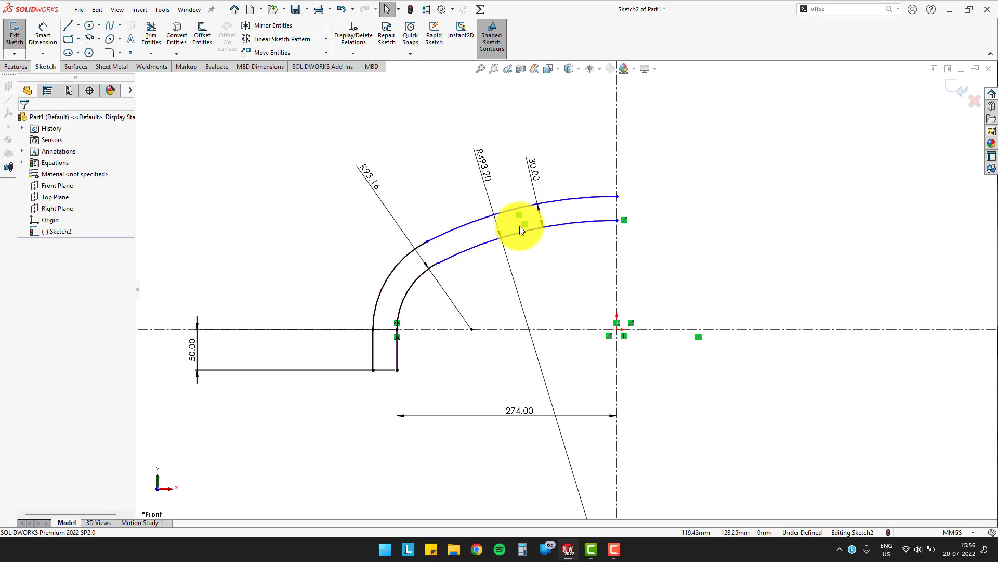
pyautogui.click(533, 169)
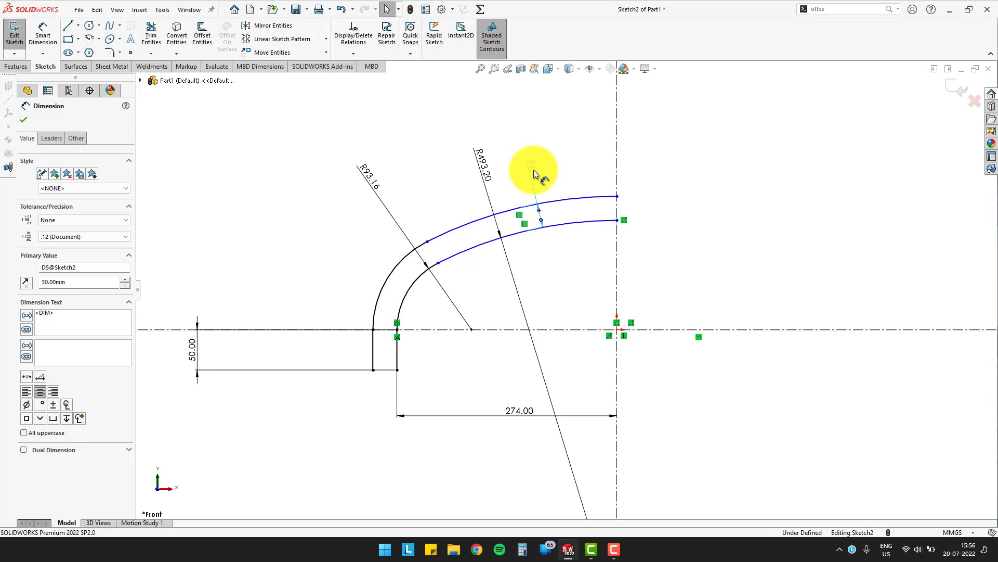
pyautogui.doubleClick(536, 171)
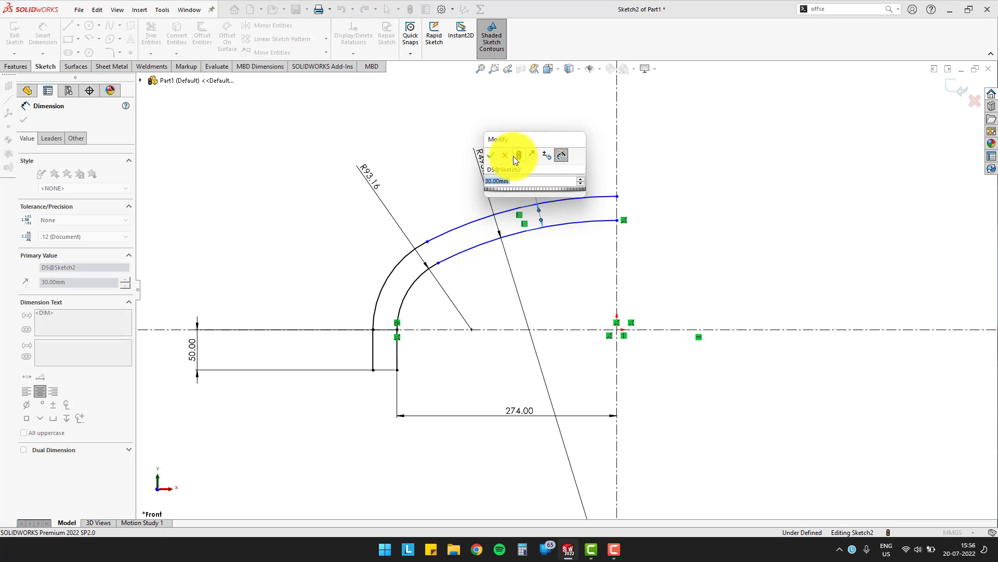
pyautogui.write('=')
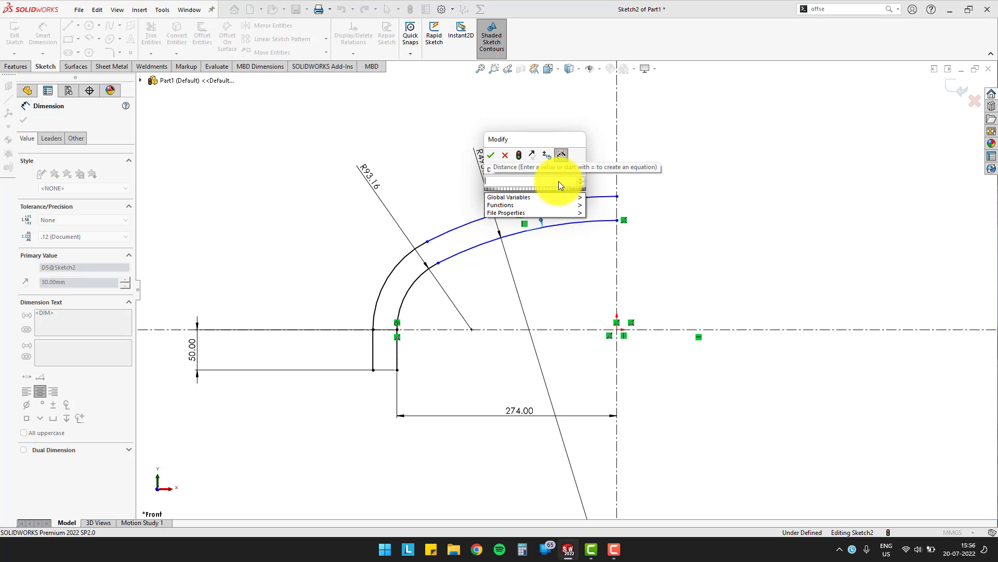
pyautogui.moveTo(569, 198)
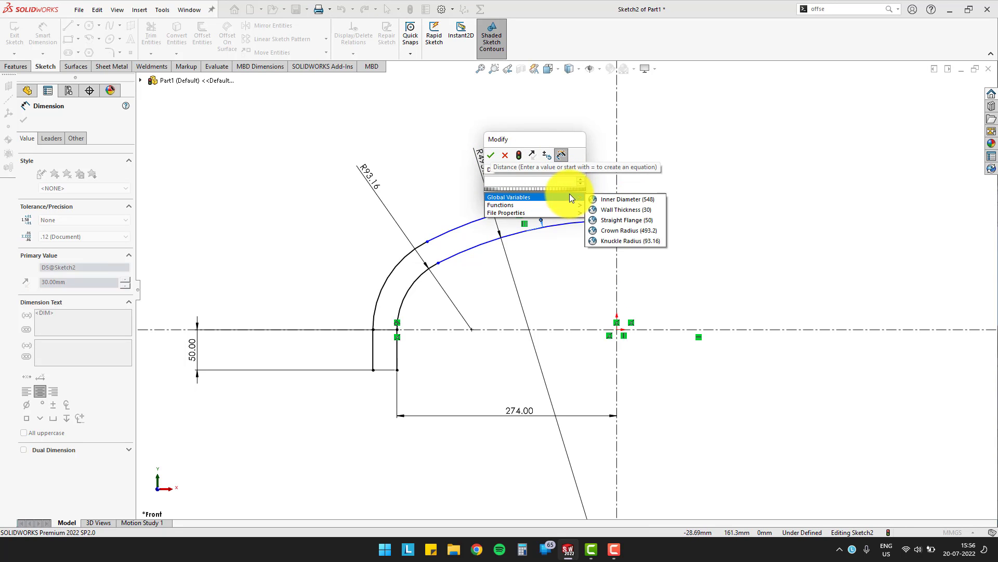
pyautogui.click(613, 209)
pyautogui.click(491, 155)
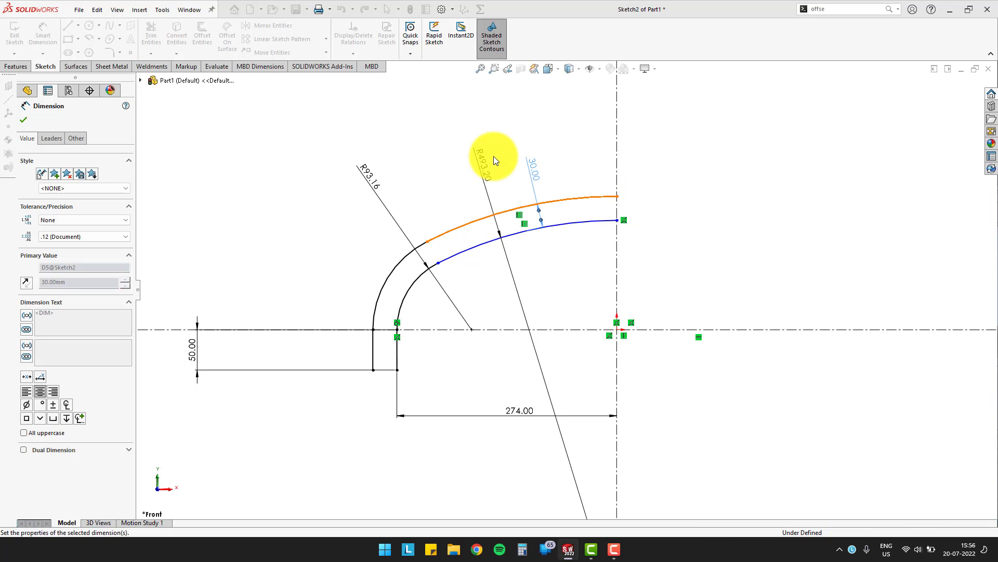
pyautogui.press('Escape')
pyautogui.press('f')
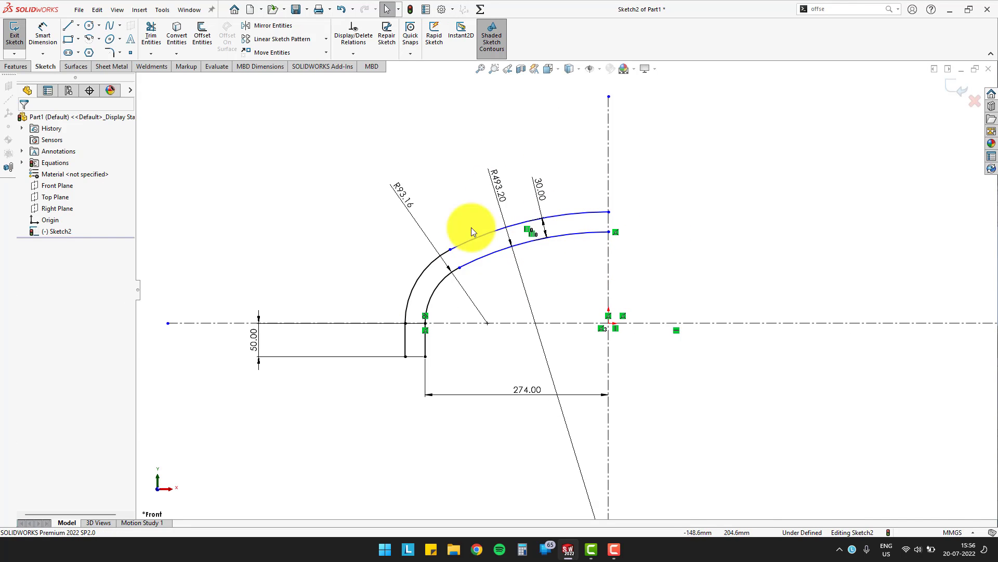
pyautogui.press('f')
pyautogui.press('f')
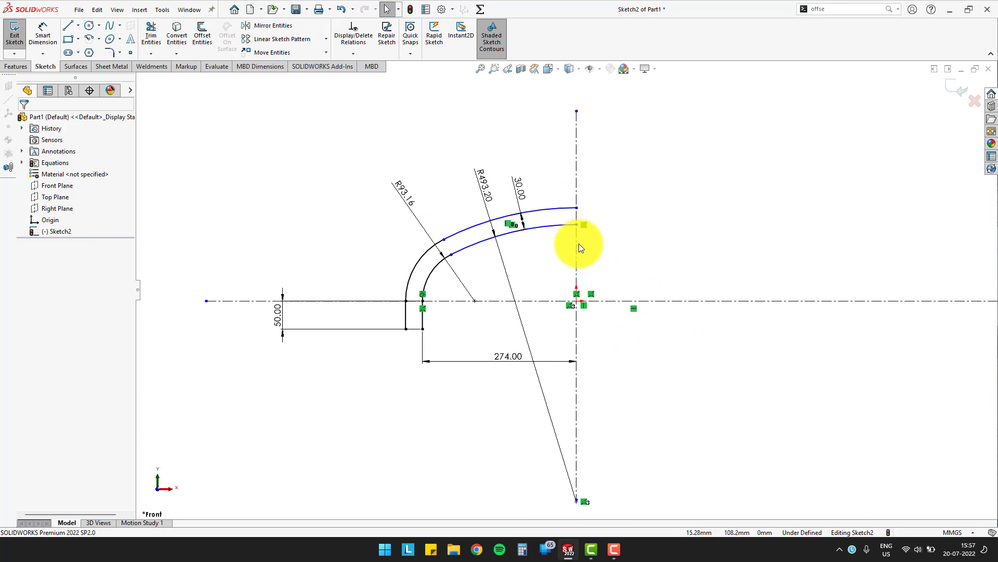
# Step: Draw a short vertical line joining the outer and inner arc ends
pyautogui.scroll(-2, 451, 327)
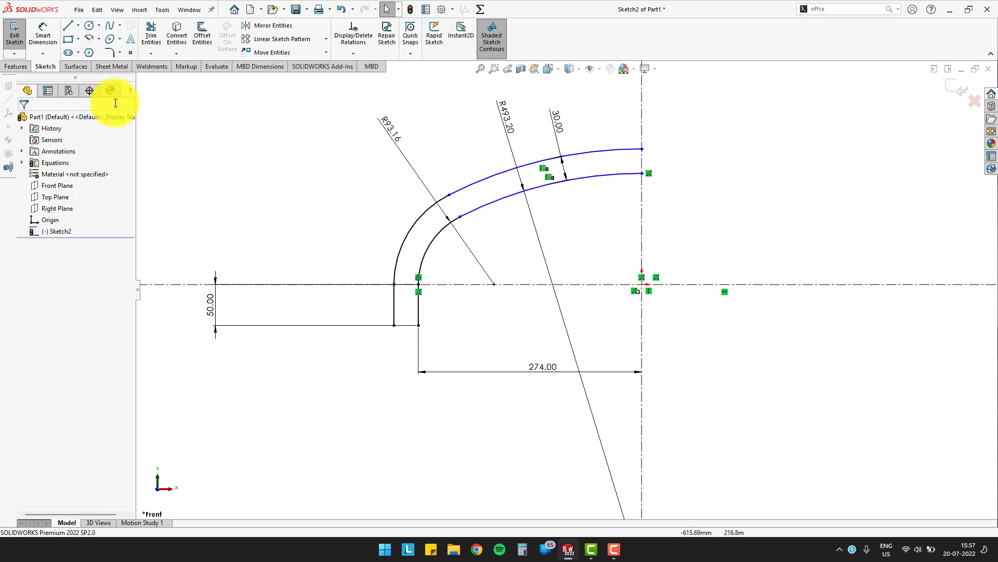
pyautogui.click(68, 25)
pyautogui.click(642, 149)
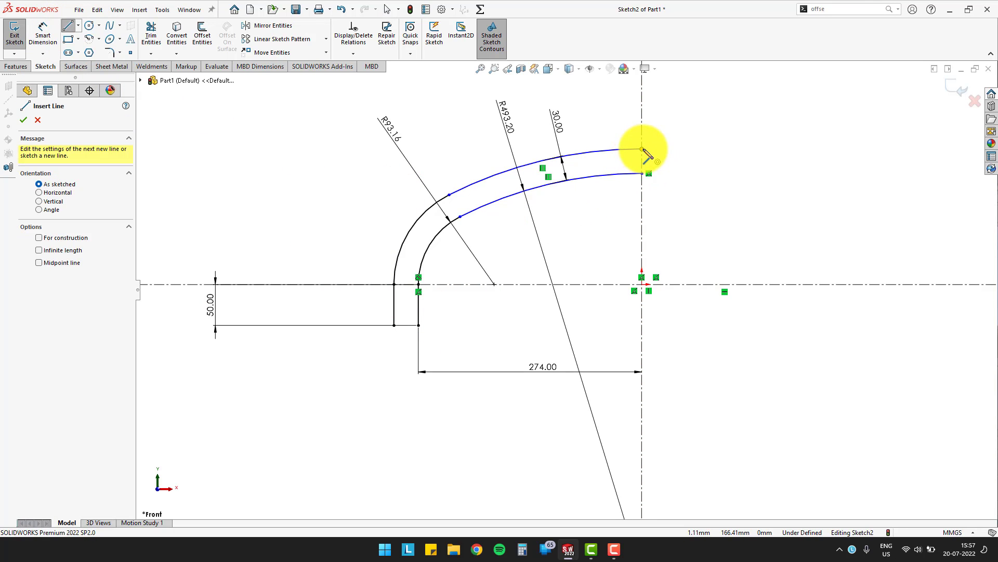
pyautogui.click(642, 174)
pyautogui.press('Escape')
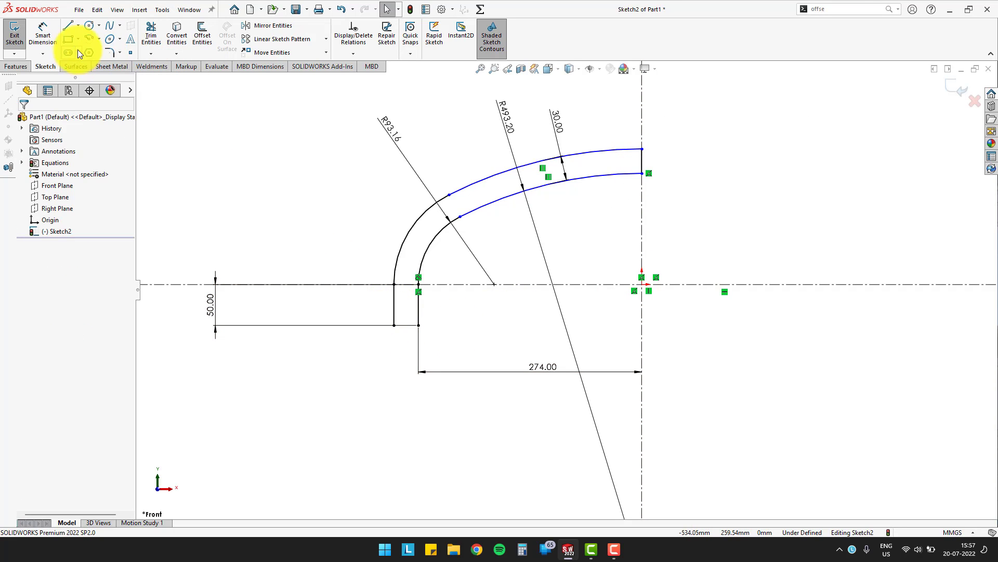
# Step: Draw the 30 mm horizontal line from the lower-left corner to the vertical edge, closing the profile
pyautogui.click(69, 26)
pyautogui.scroll(-5, 408, 331)
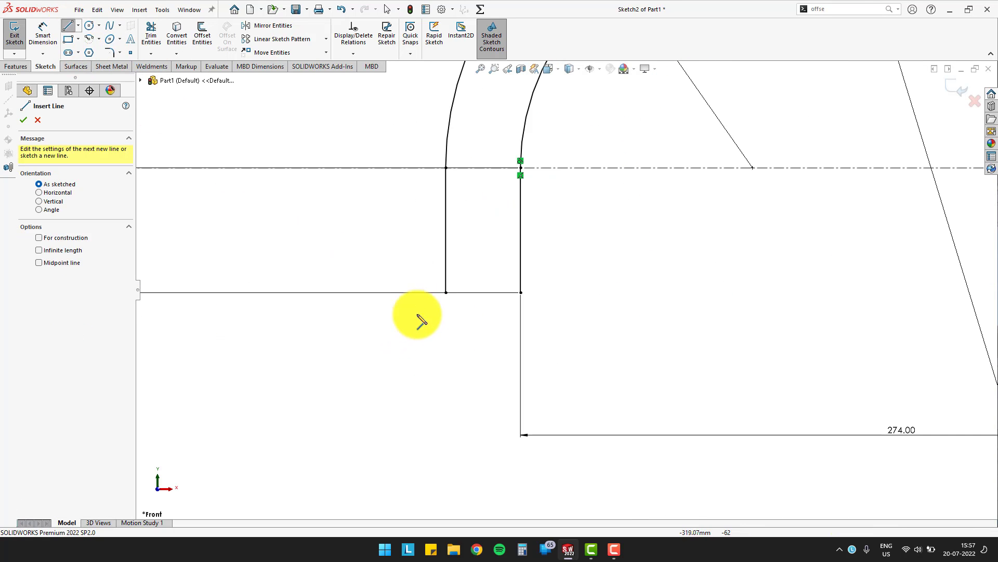
pyautogui.click(447, 292)
pyautogui.click(521, 293)
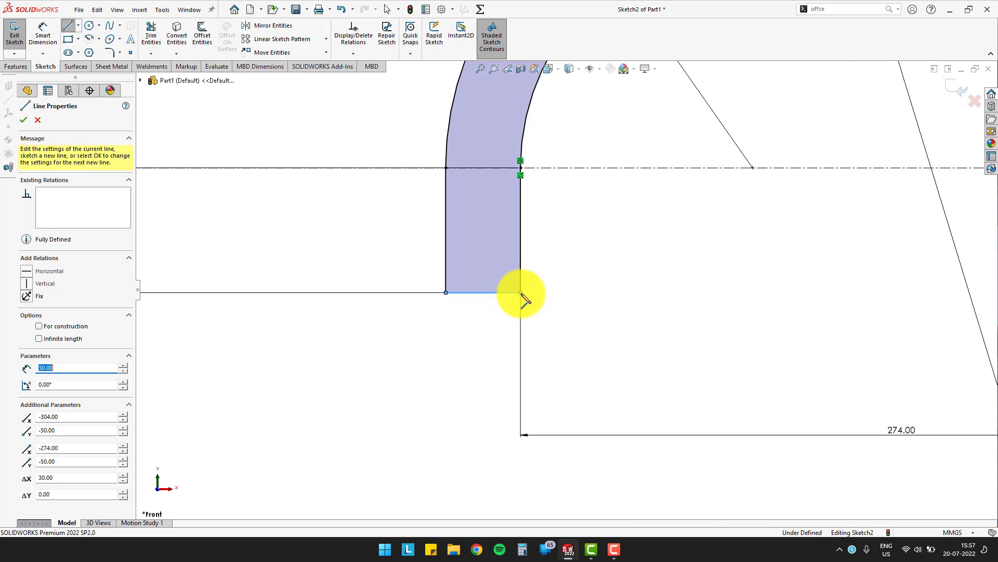
pyautogui.scroll(3, 694, 286)
pyautogui.scroll(3, 853, 249)
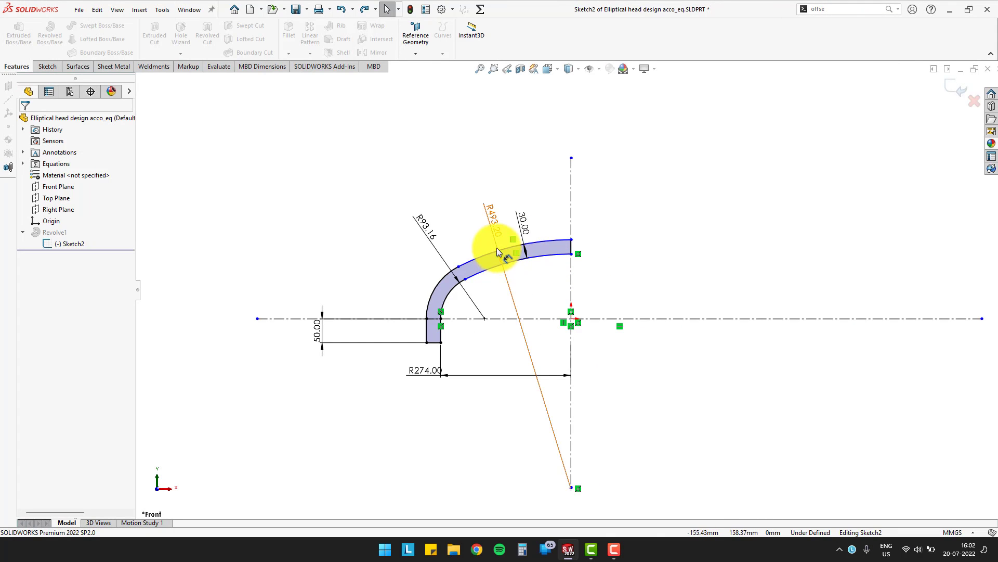
# Step: Make the large inner arc tangent to the small arc and check the large arc's relations
pyautogui.scroll(-3, 494, 265)
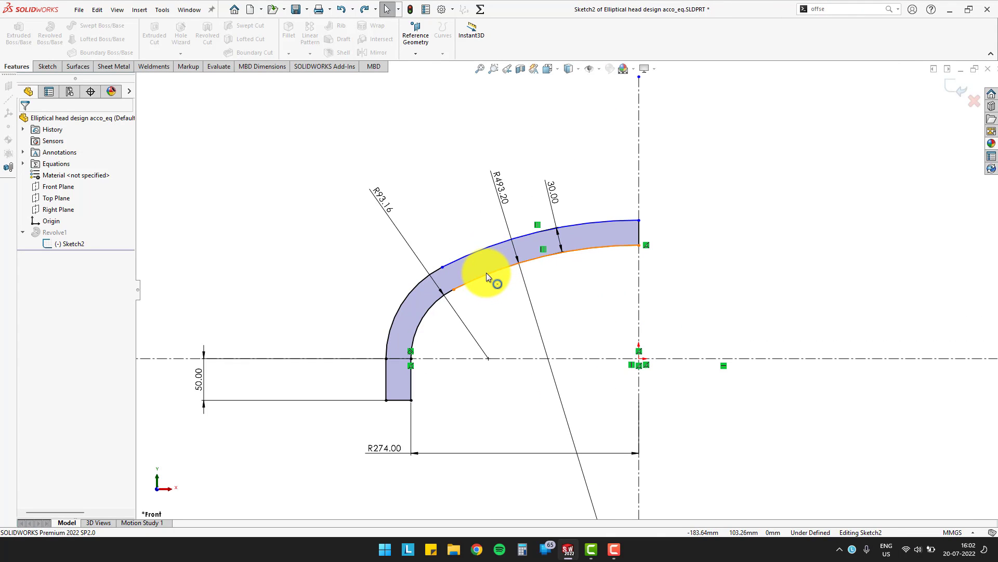
pyautogui.click(486, 272)
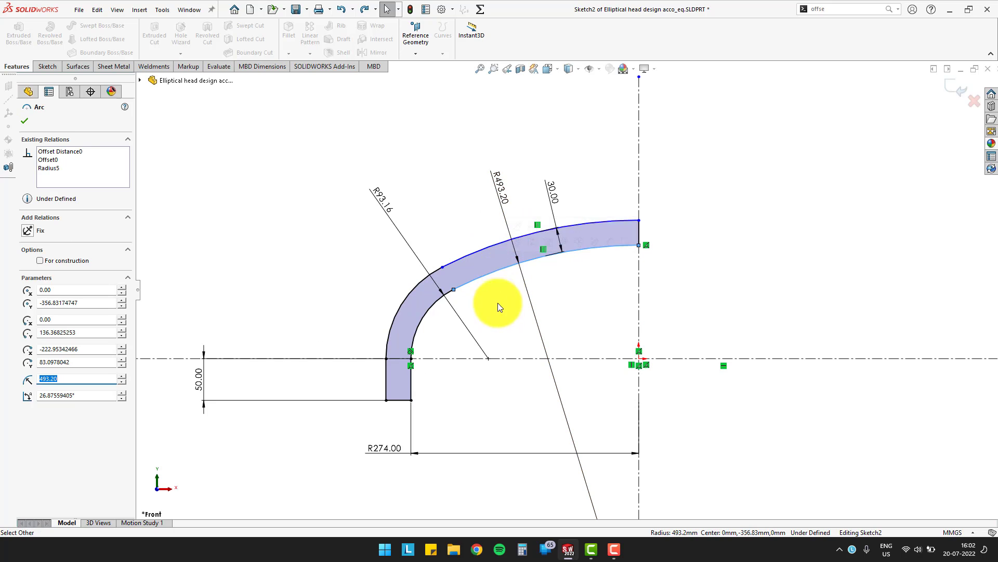
pyautogui.keyDown('ctrl'); pyautogui.click(442, 297); pyautogui.keyUp('ctrl')
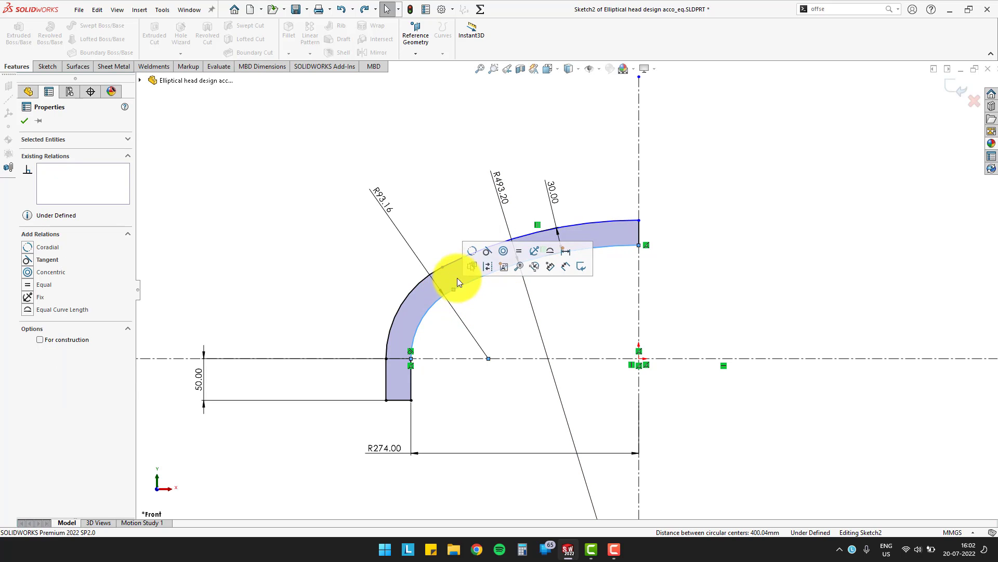
pyautogui.click(491, 250)
pyautogui.click(494, 335)
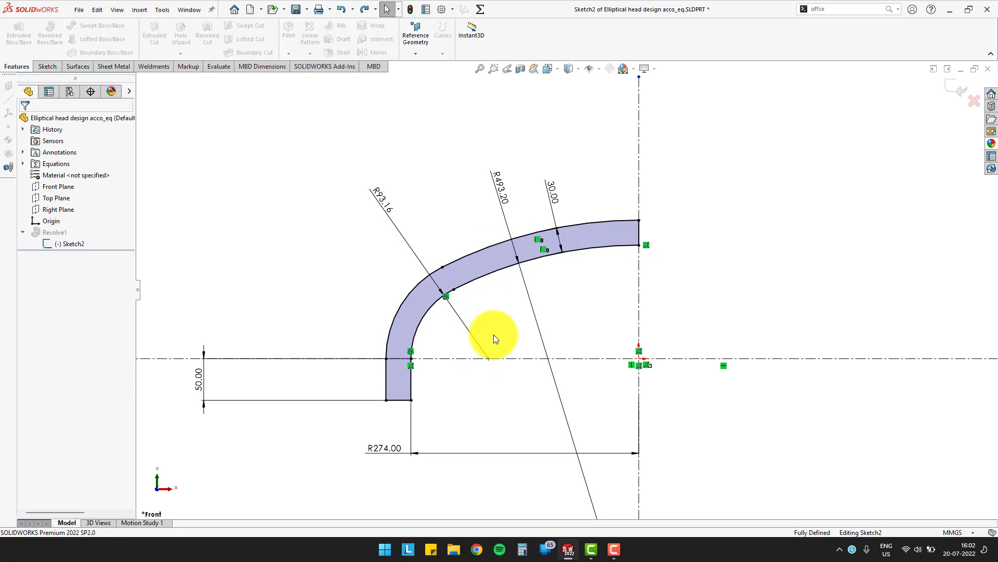
pyautogui.click(573, 252)
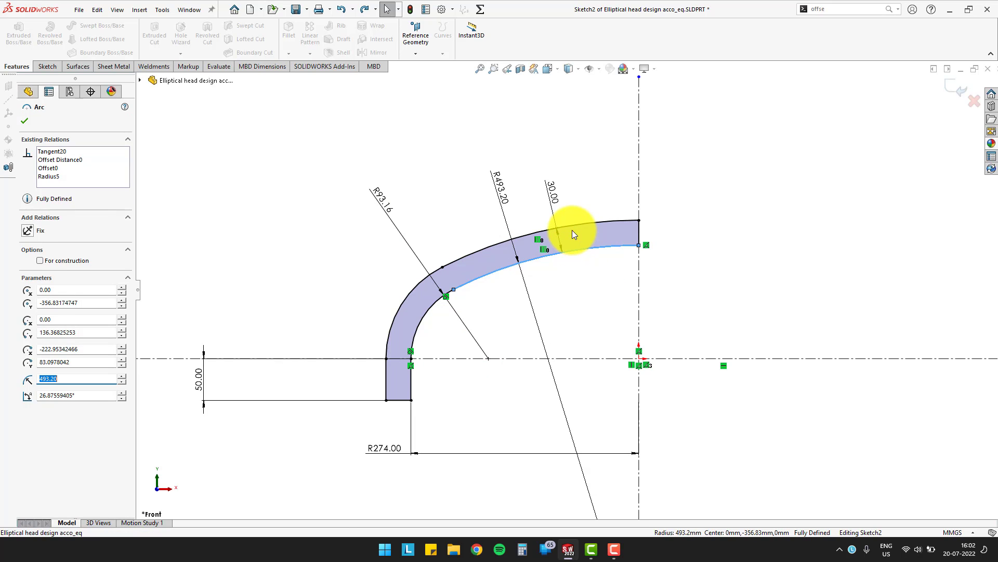
pyautogui.click(747, 273)
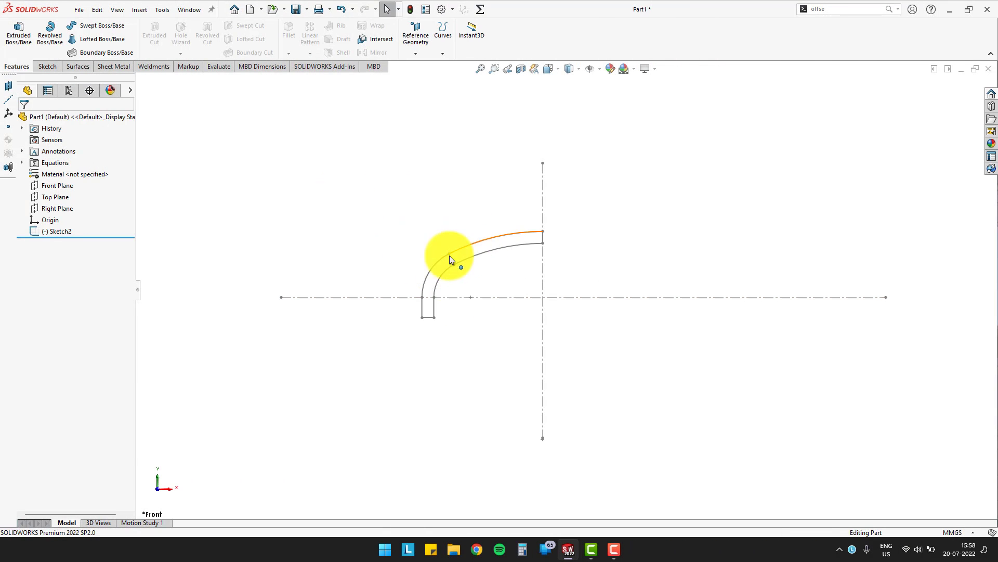
# Step: Revolve Sketch2 360° about the vertical centerline into Revolve1, then view it isometrically
pyautogui.click(58, 38)
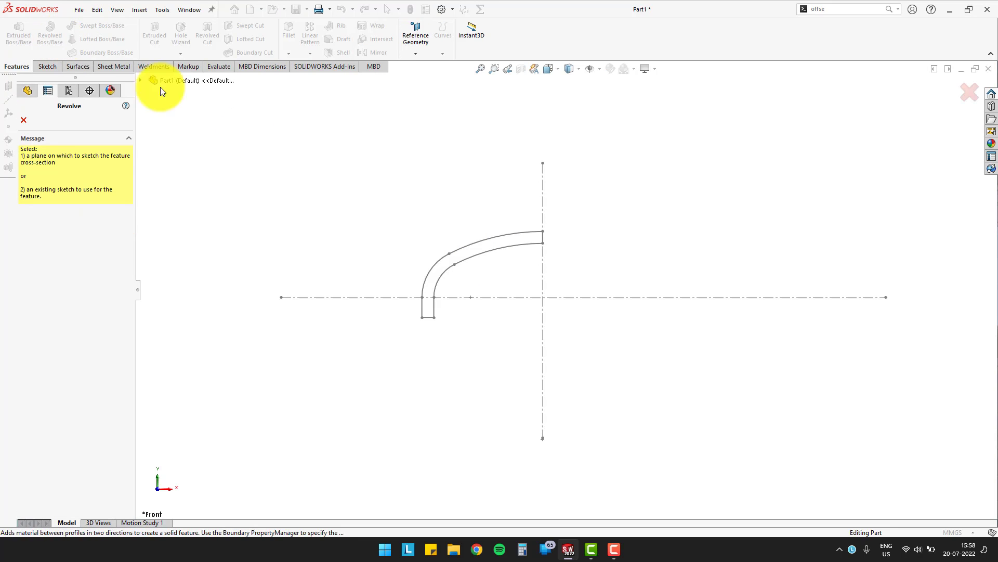
pyautogui.click(24, 119)
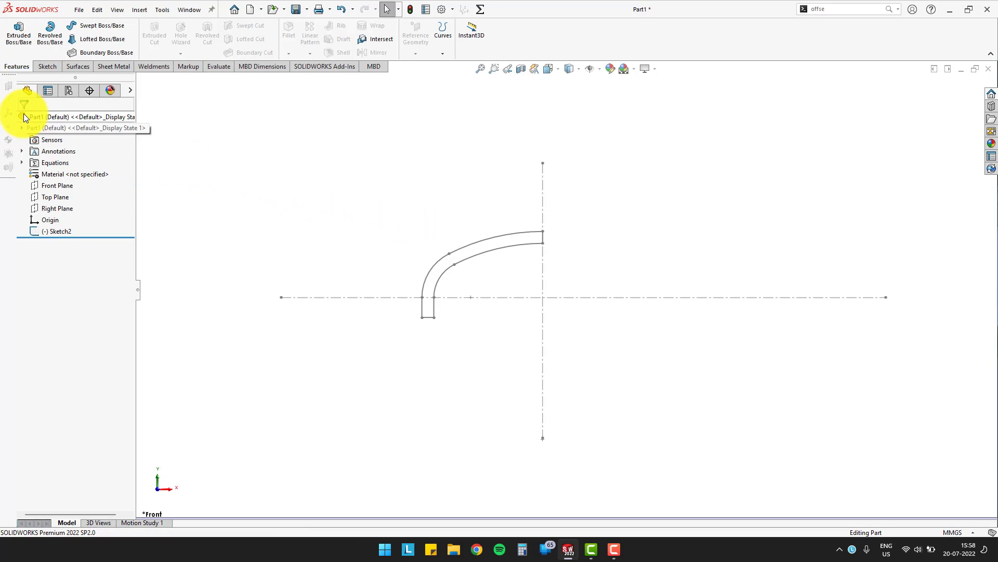
pyautogui.click(67, 230)
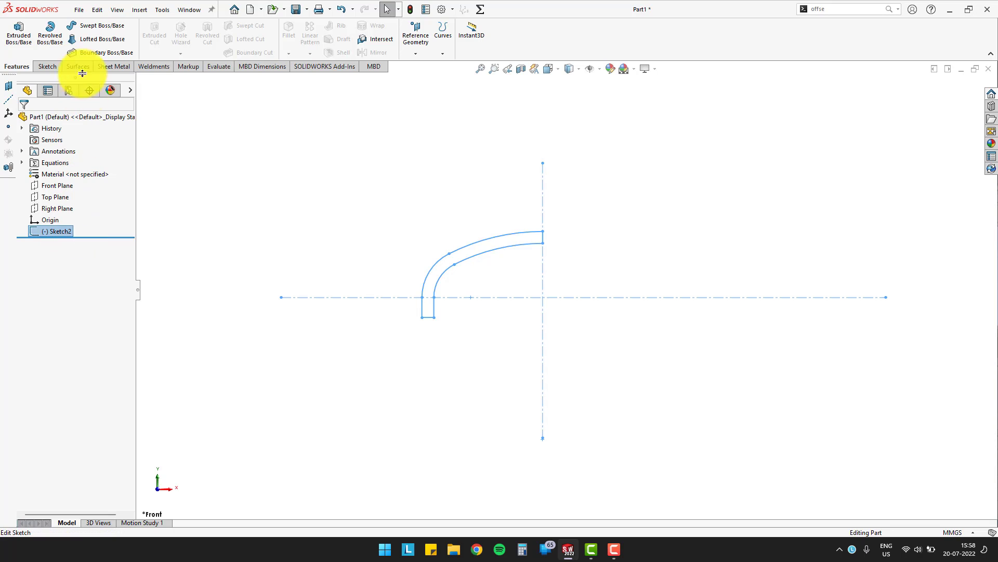
pyautogui.click(49, 30)
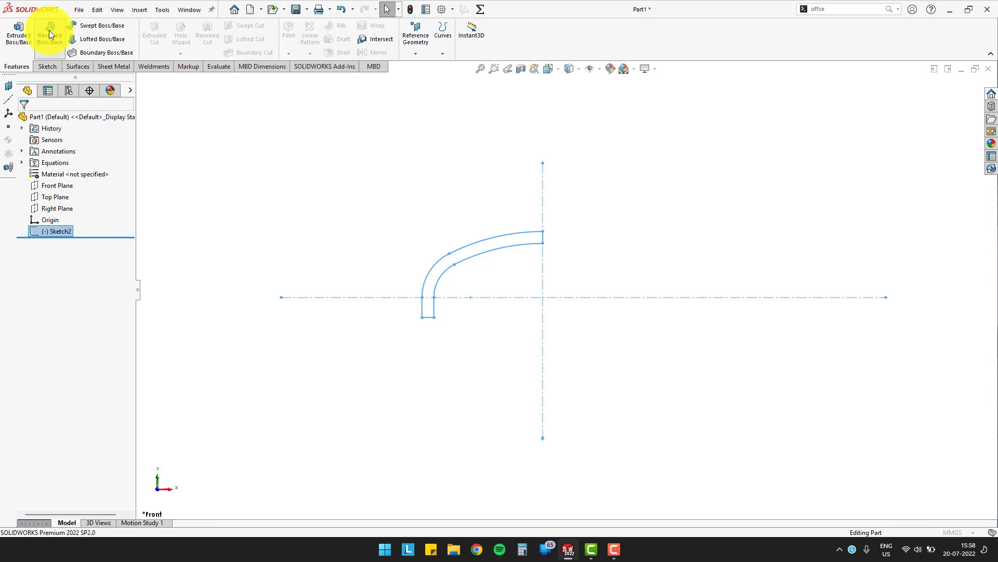
pyautogui.click(536, 251)
pyautogui.moveTo(612, 280); pyautogui.dragTo(489, 170, button='middle')
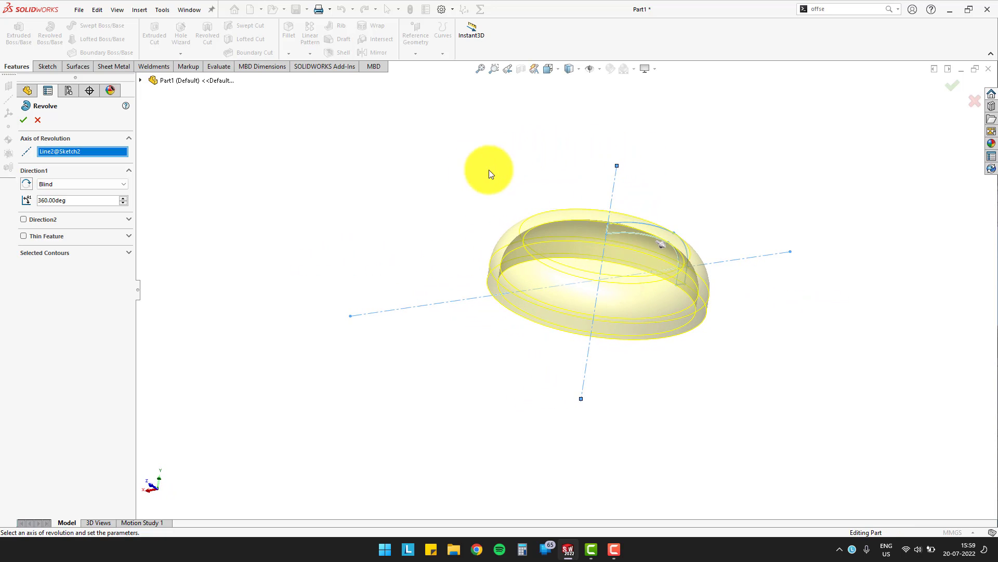
pyautogui.click(948, 90)
pyautogui.moveTo(815, 196)
pyautogui.mouseDown(button='middle')
pyautogui.moveTo(715, 225)
pyautogui.moveTo(608, 205)
pyautogui.moveTo(724, 260)
pyautogui.moveTo(703, 348)
pyautogui.mouseUp(button='middle')
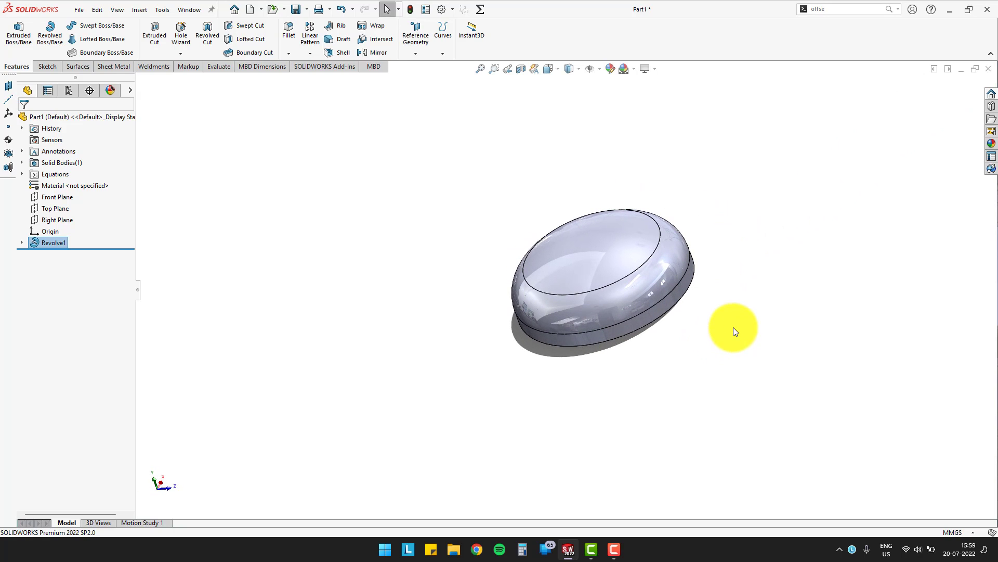
pyautogui.hotkey('ctrl', '7')
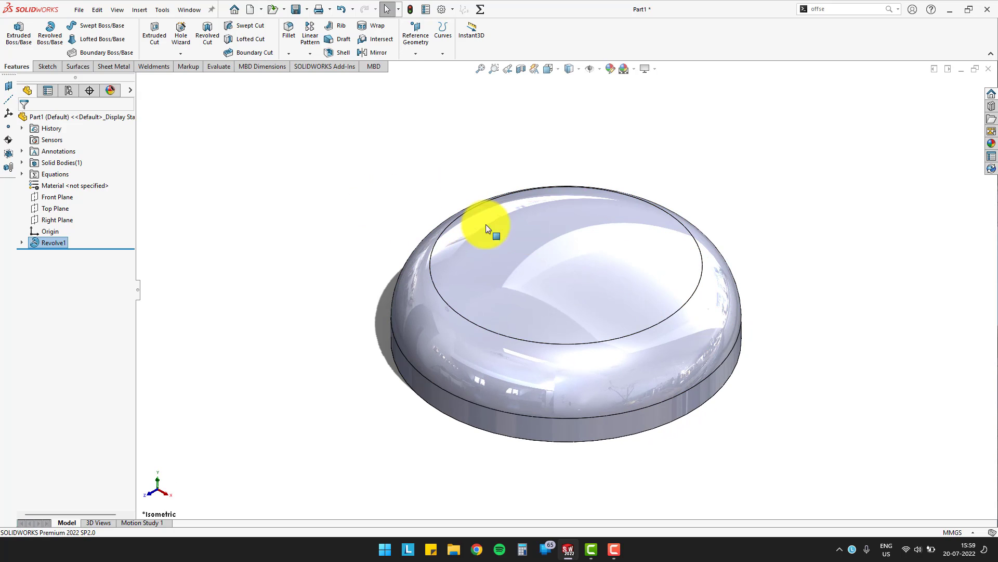
# Step: Apply a grey (RGB 128, 128, 128) appearance to the whole Part1
pyautogui.click(535, 244)
pyautogui.rightClick(535, 245)
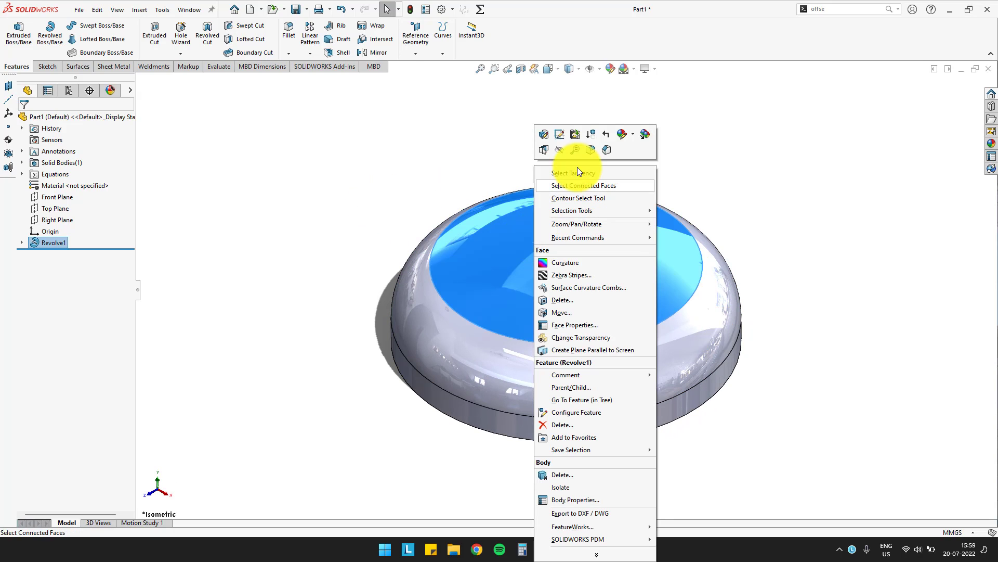
pyautogui.click(634, 134)
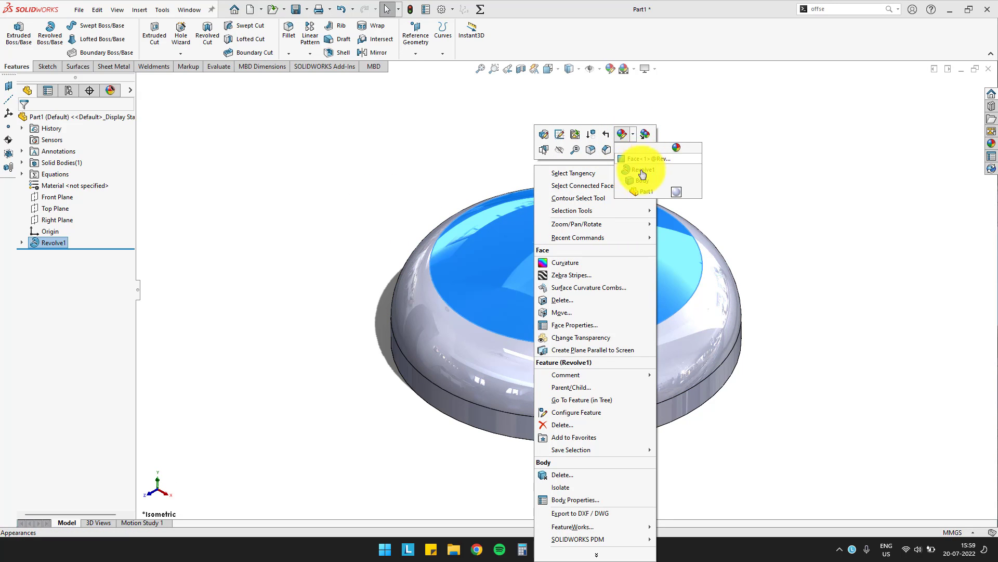
pyautogui.click(643, 195)
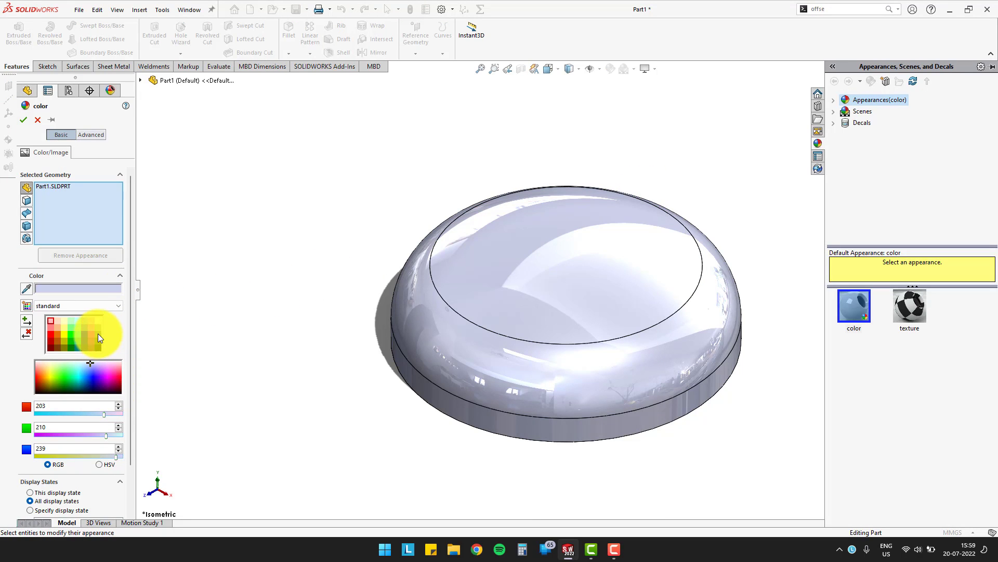
pyautogui.click(98, 333)
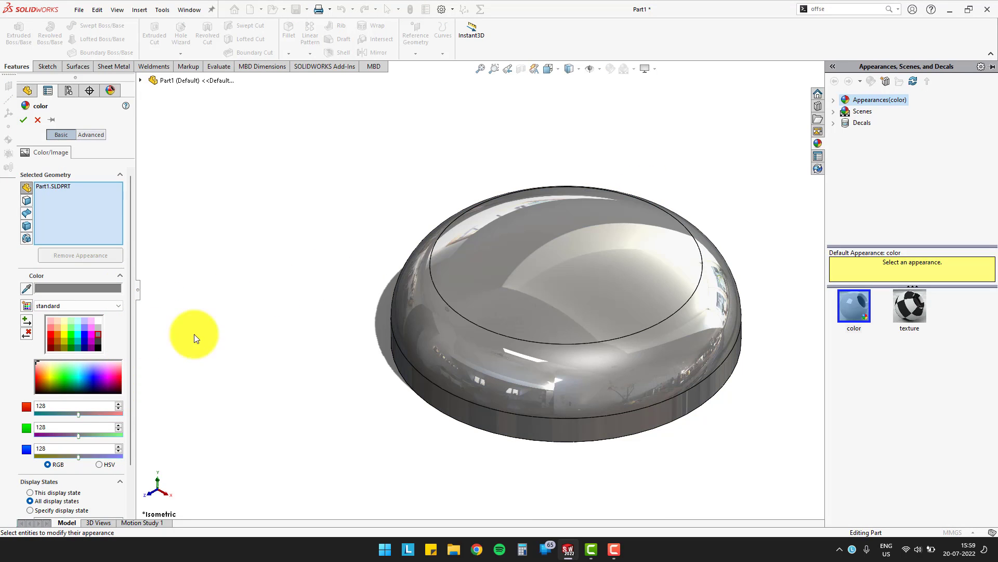
pyautogui.click(28, 123)
pyautogui.moveTo(544, 178); pyautogui.dragTo(444, 212, button='middle')
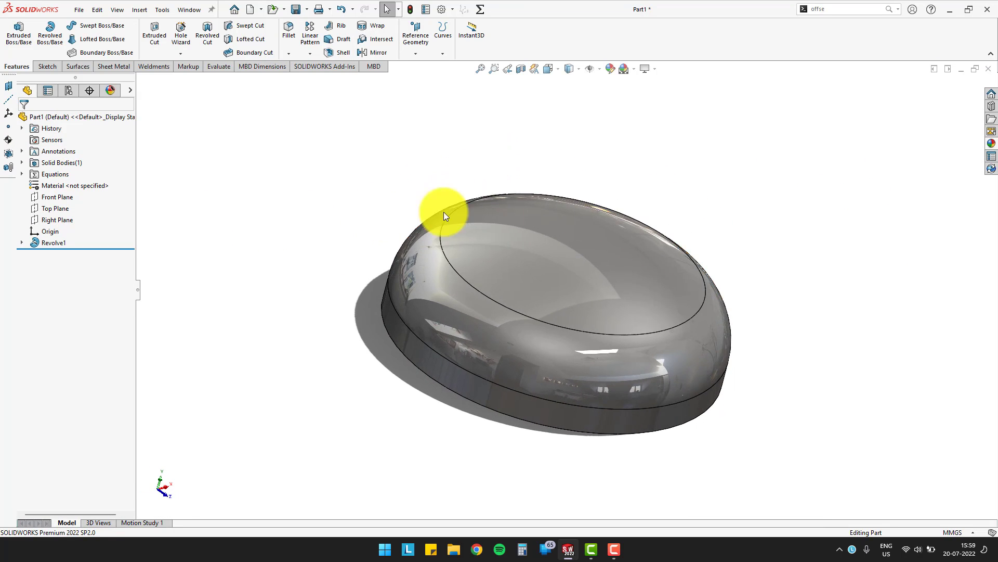
pyautogui.click(632, 266)
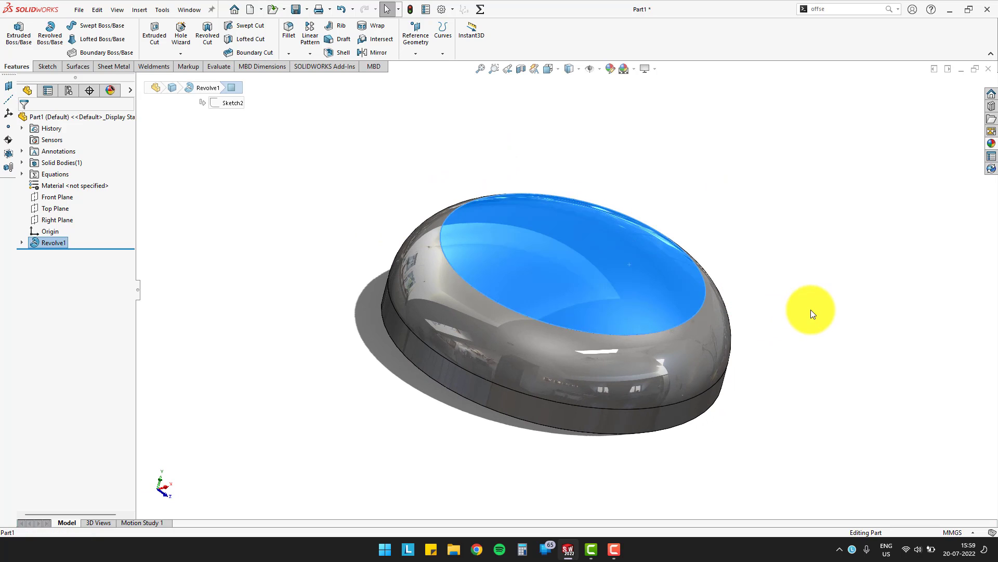
pyautogui.click(812, 308)
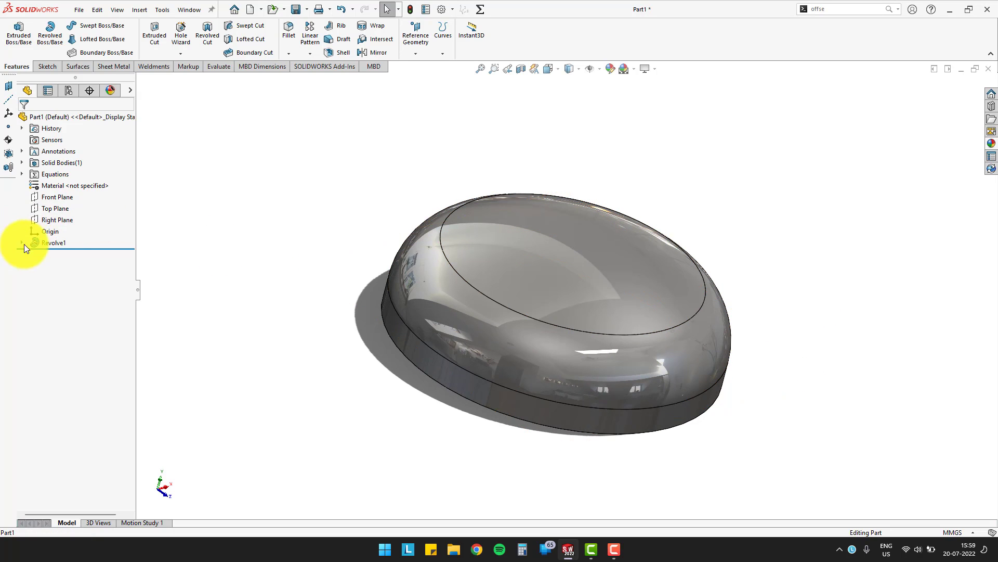
pyautogui.click(44, 244)
pyautogui.moveTo(593, 277); pyautogui.dragTo(544, 292, button='middle')
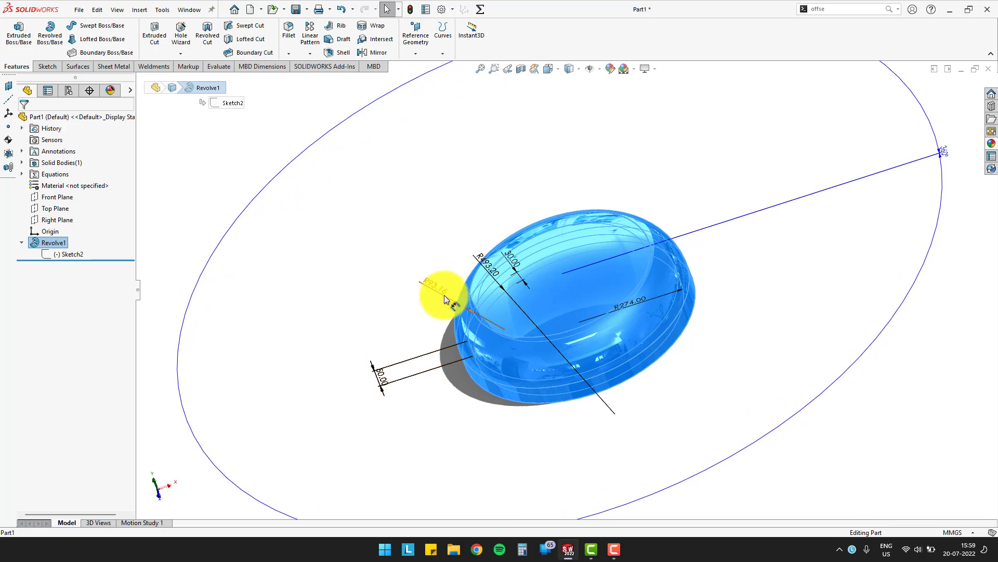
pyautogui.moveTo(534, 289); pyautogui.dragTo(625, 301, button='middle')
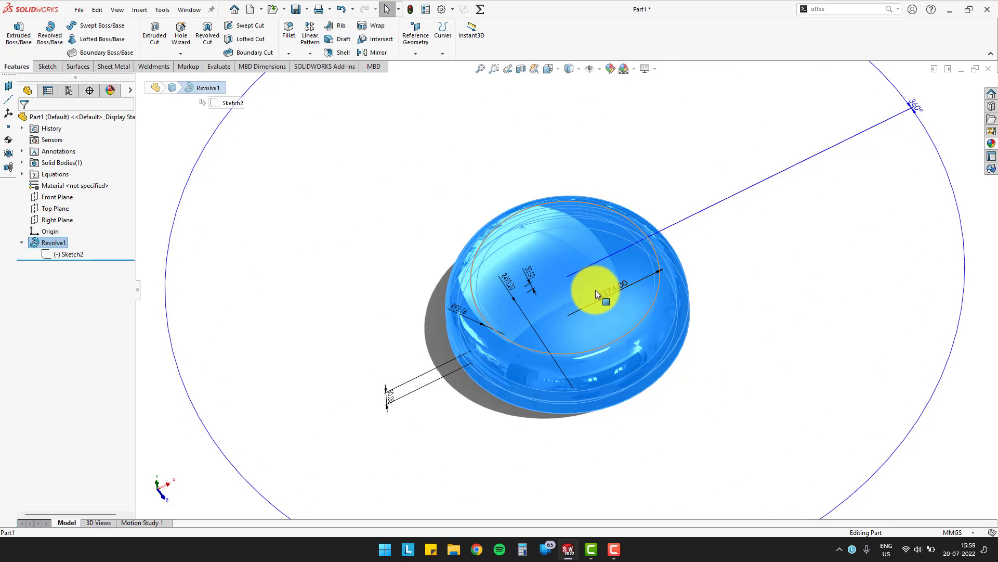
pyautogui.press('Escape')
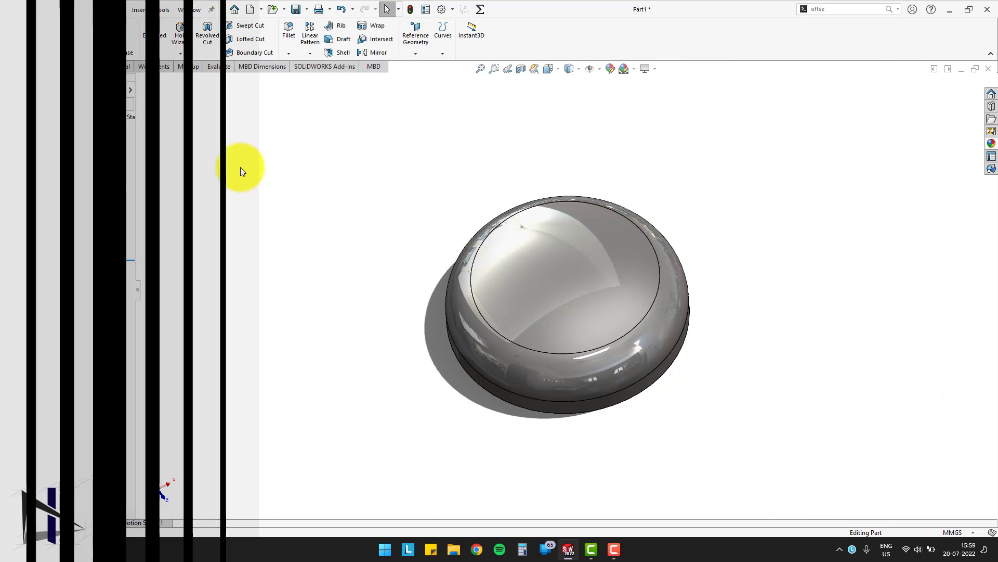